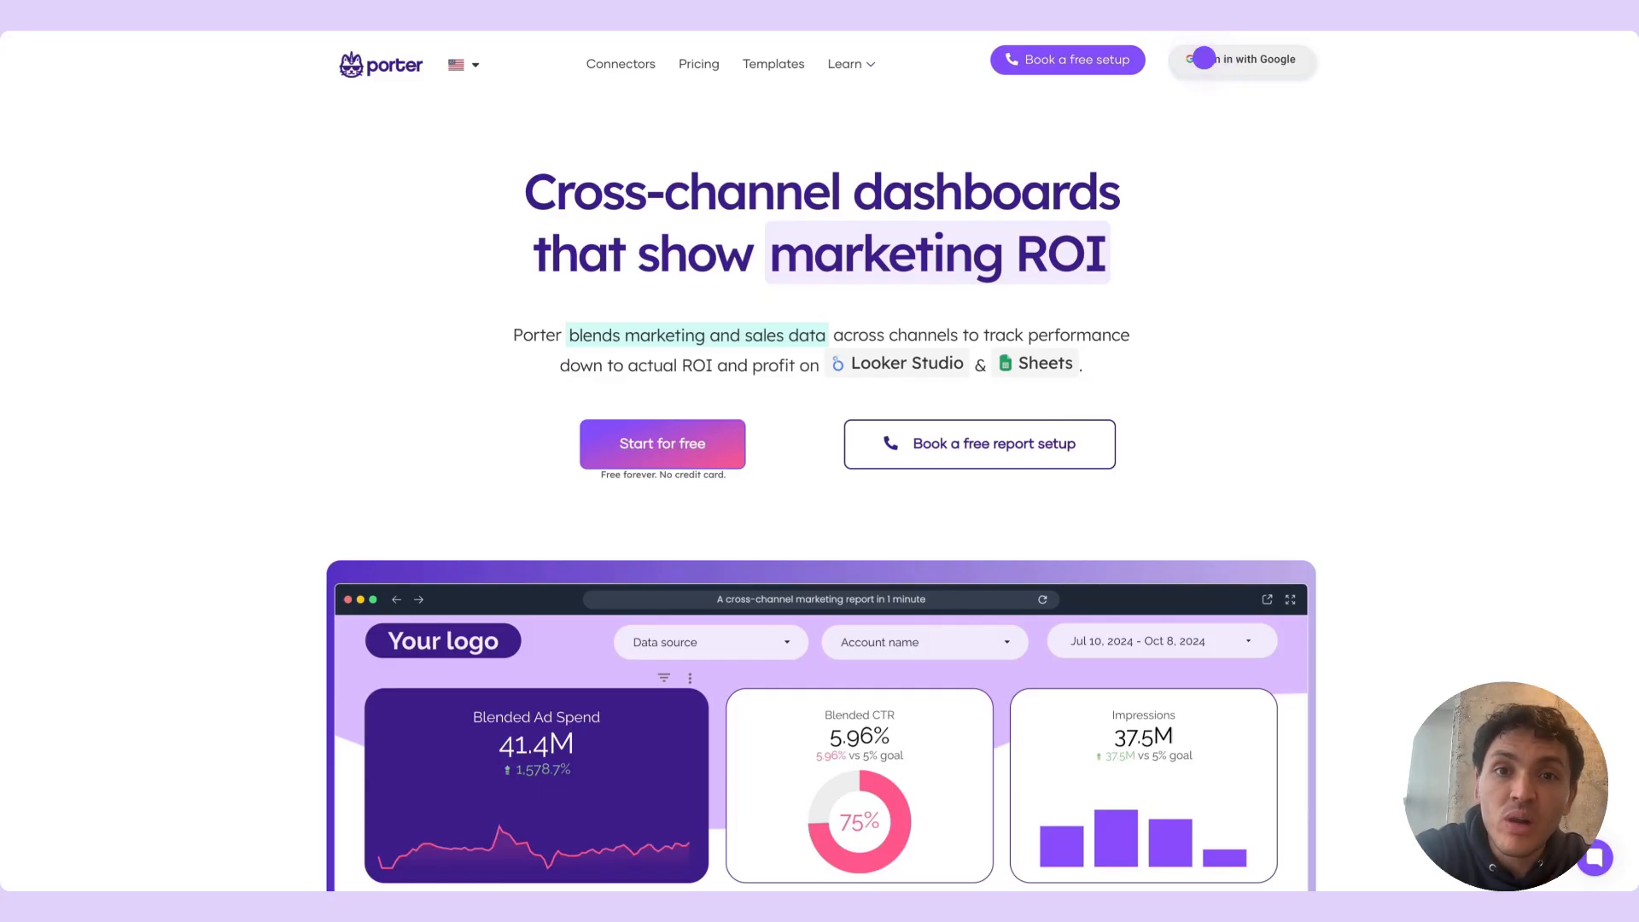
Sign in to Porter with Google and start creating a new BigQuery query
{"action": "left_click", "coordinate": [1203, 58]}
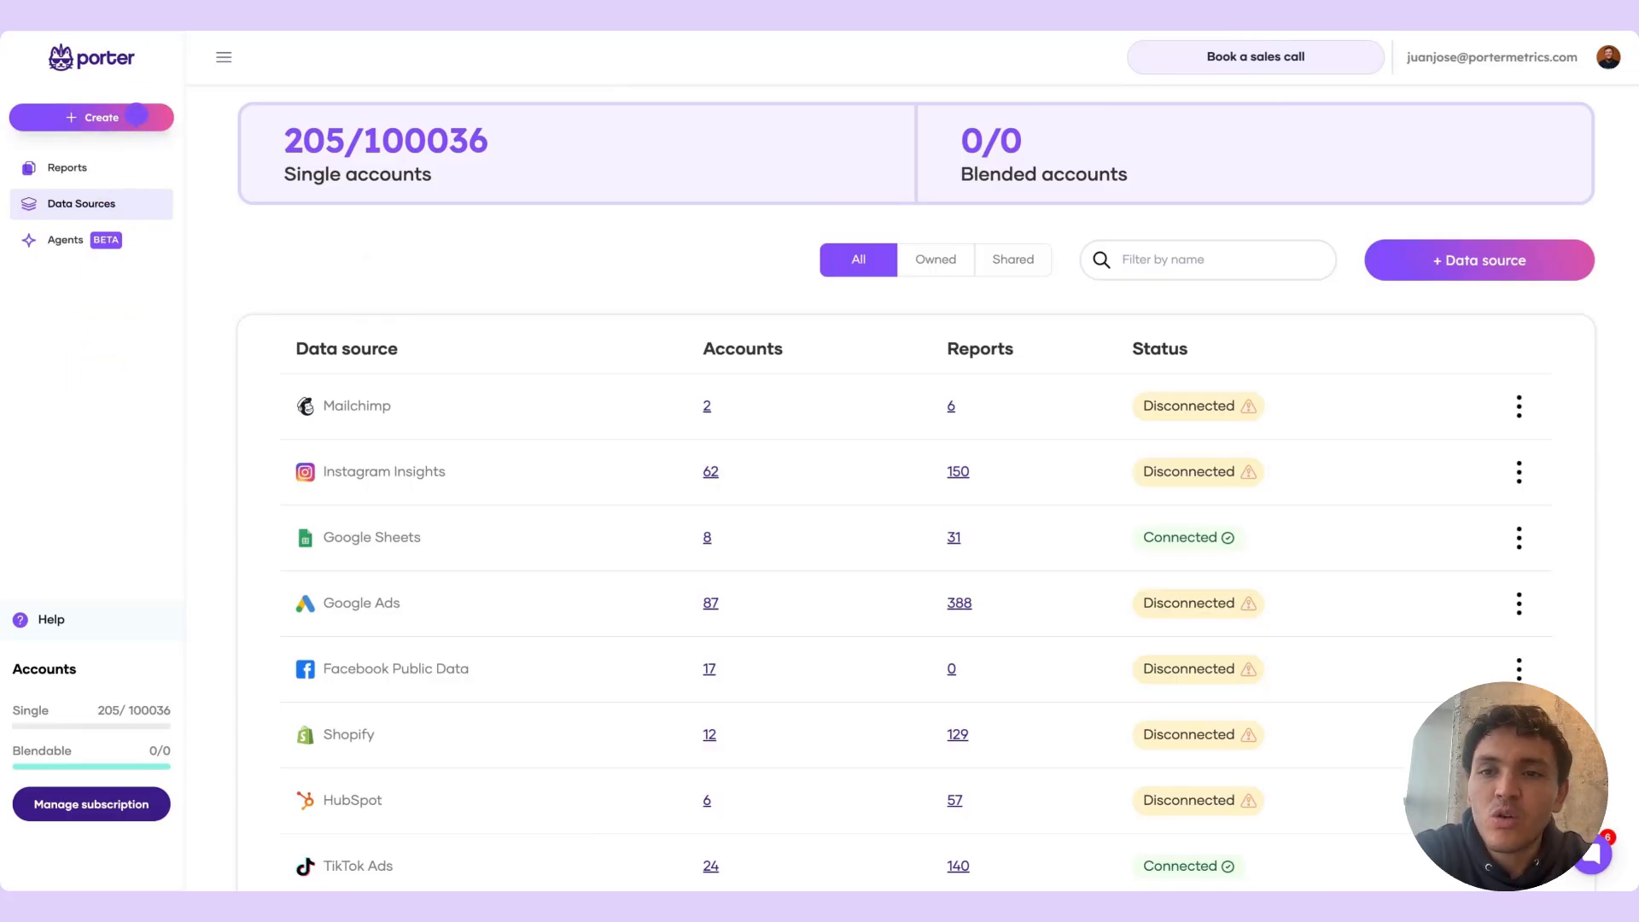
{"action": "left_click", "coordinate": [135, 117]}
{"action": "left_click", "coordinate": [132, 301]}
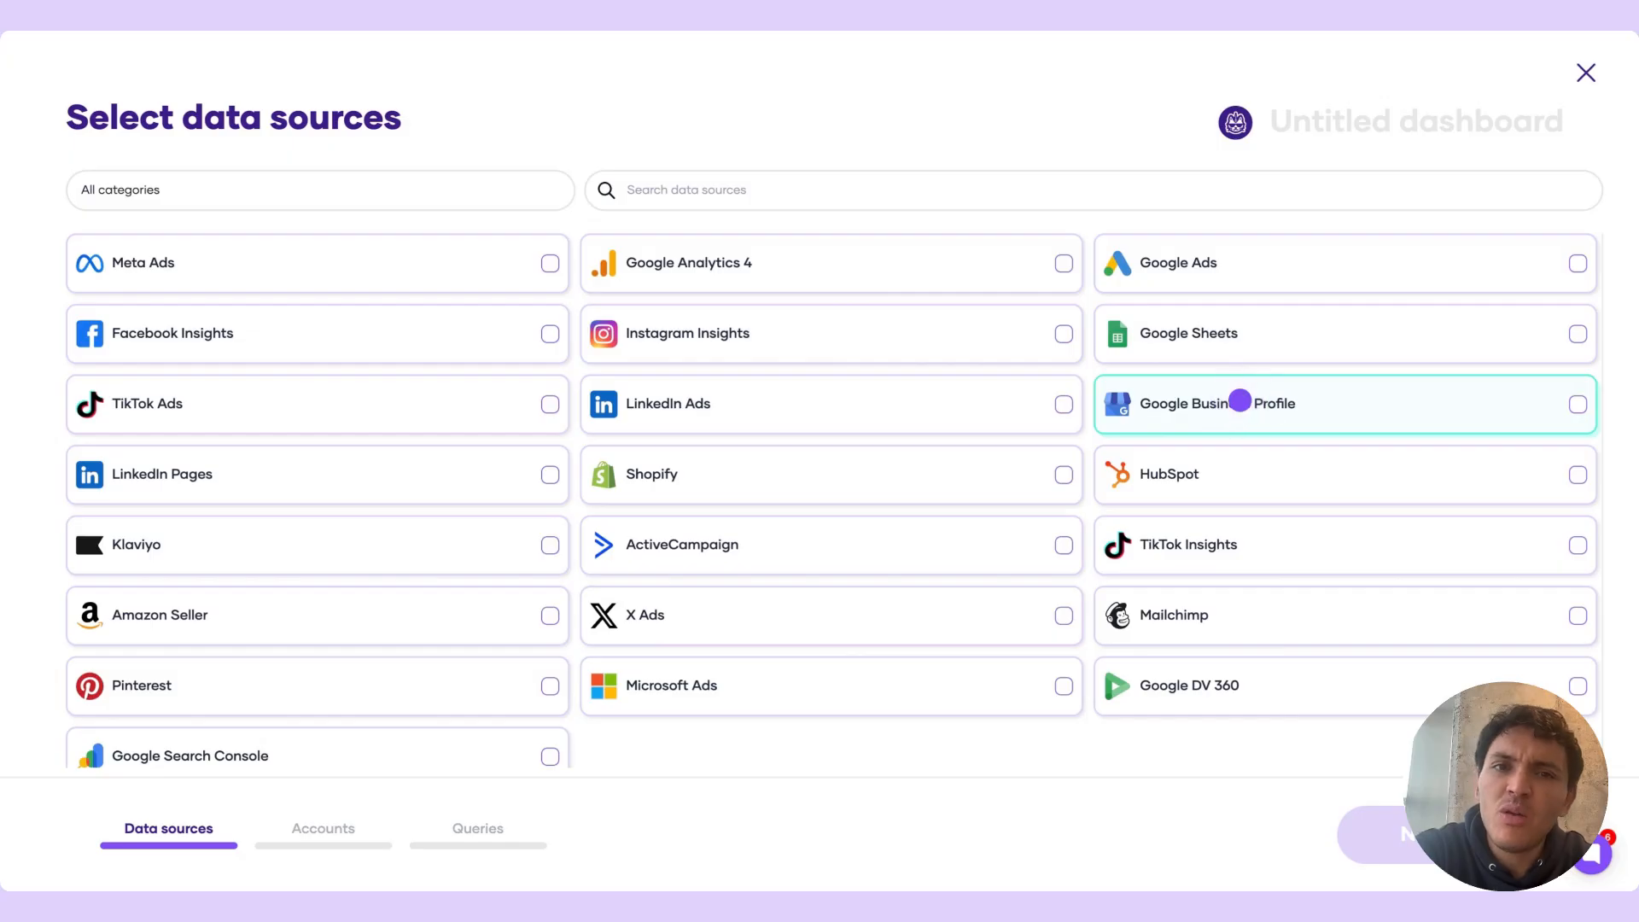
Choose Google Business Profile as the data source, name the query "Franchises", and continue to account connection
{"action": "left_click", "coordinate": [1240, 401]}
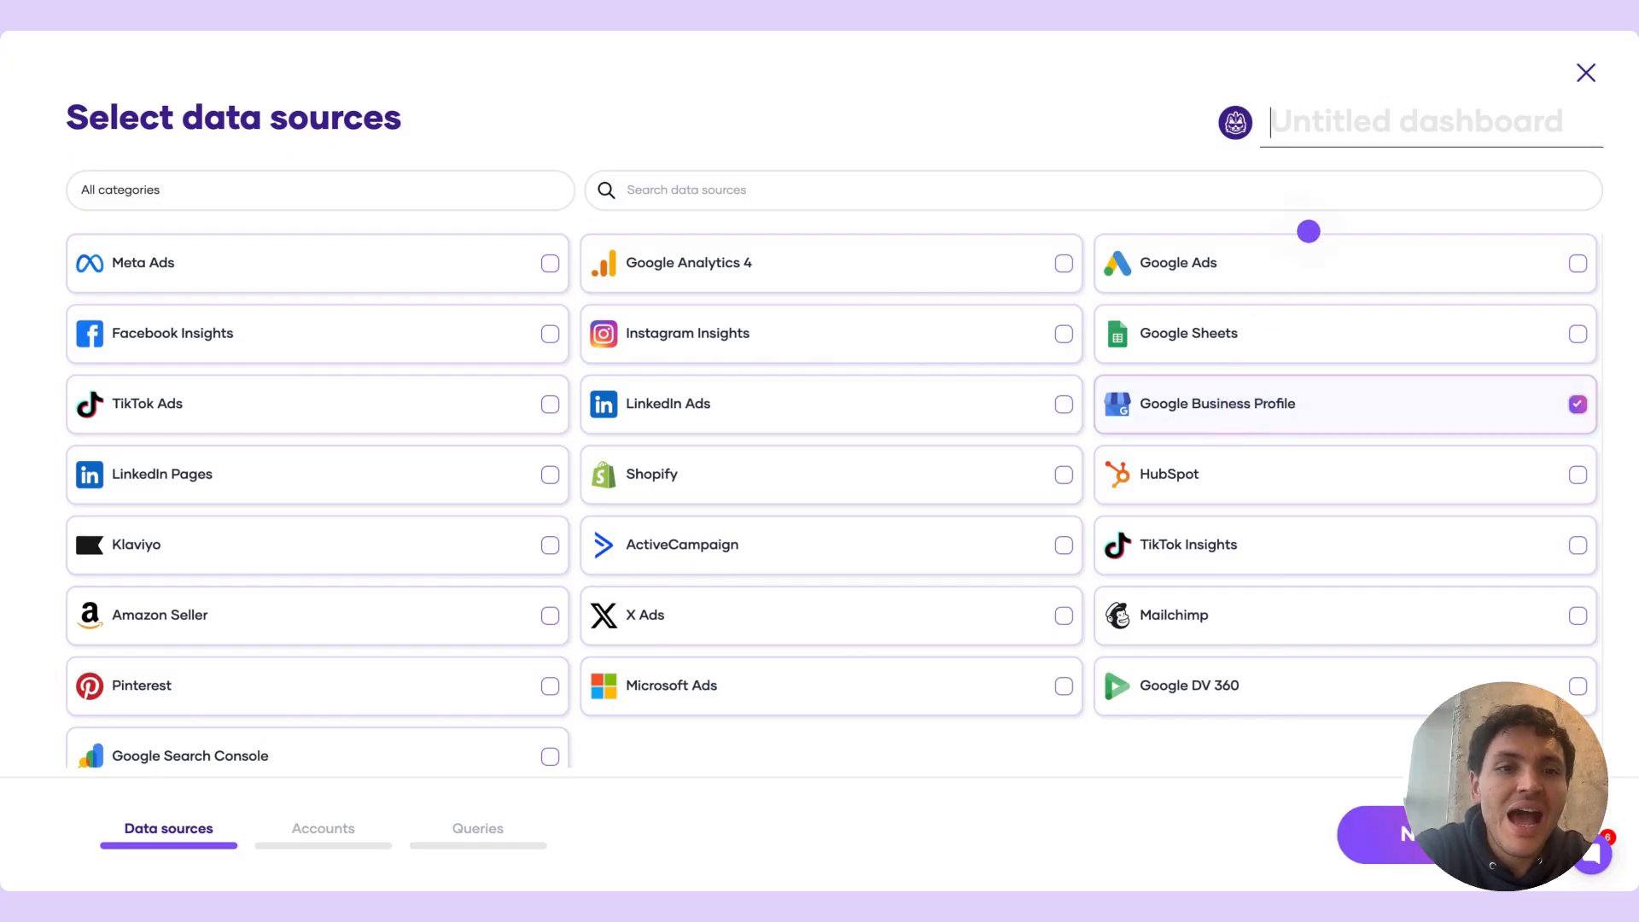
{"action": "left_click", "coordinate": [1350, 128]}
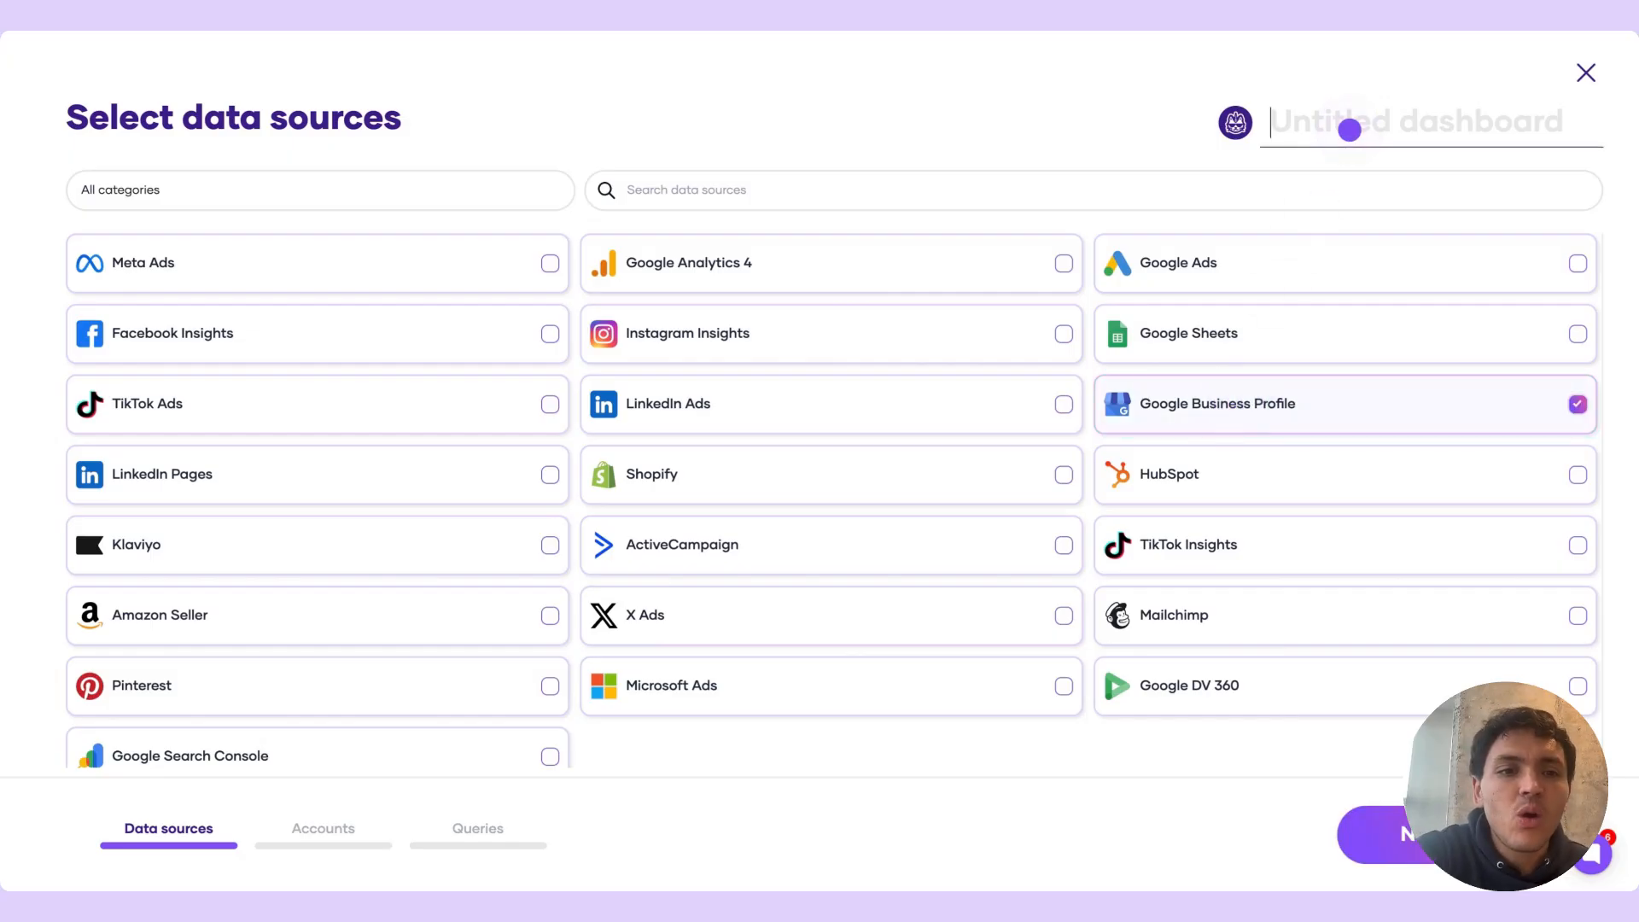
{"action": "type", "text": "Franchises"}
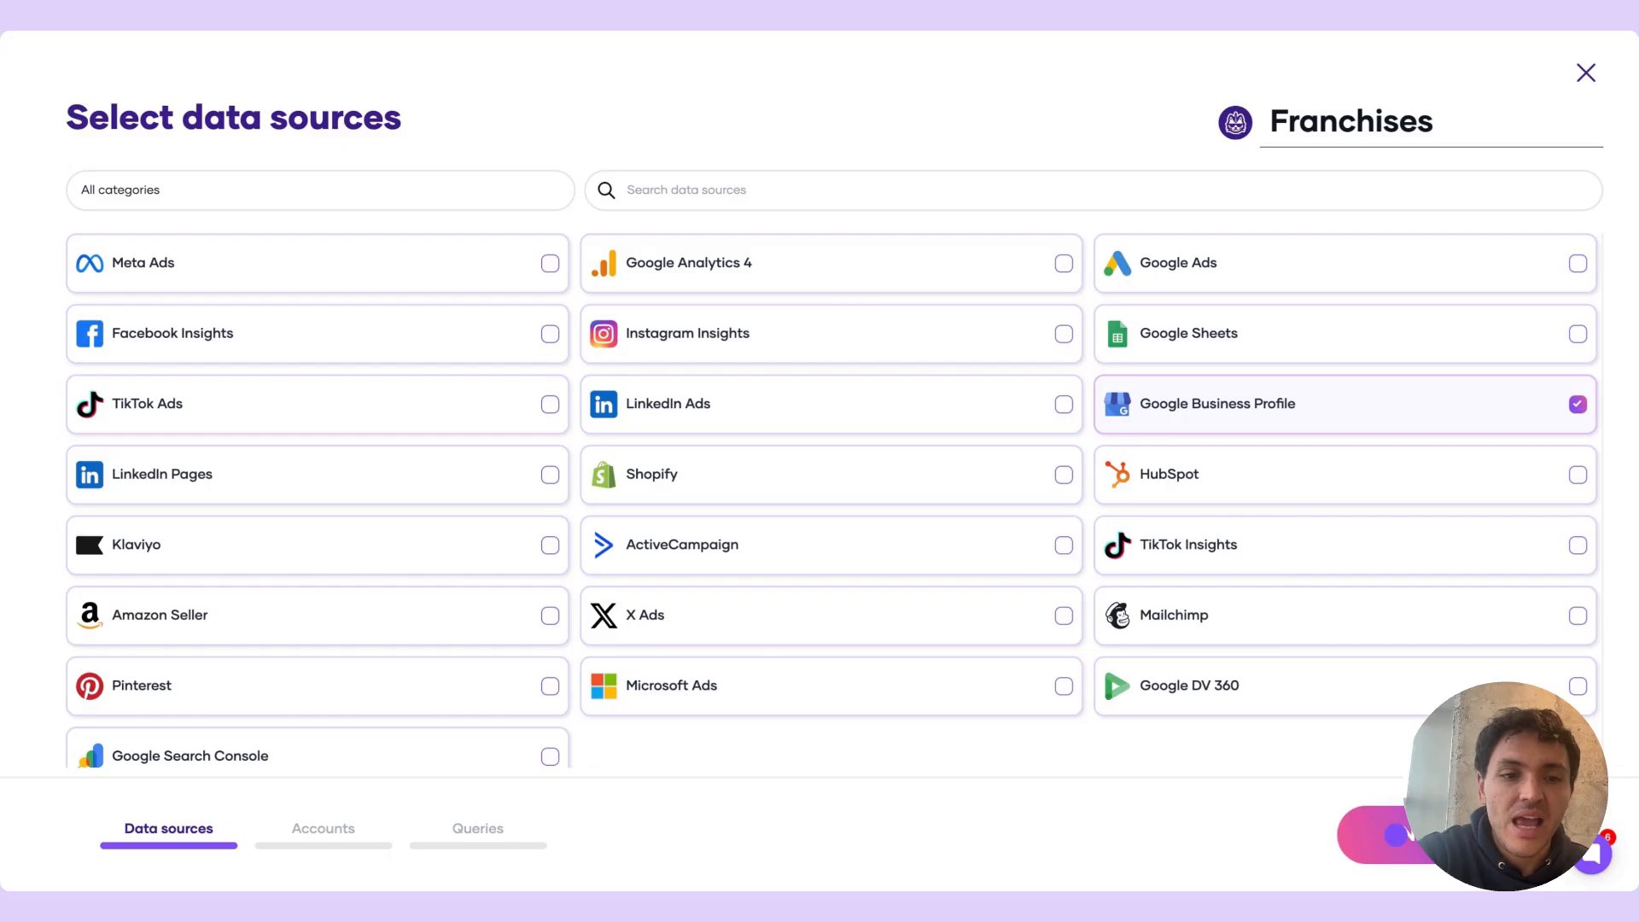
{"action": "left_click", "coordinate": [1395, 835]}
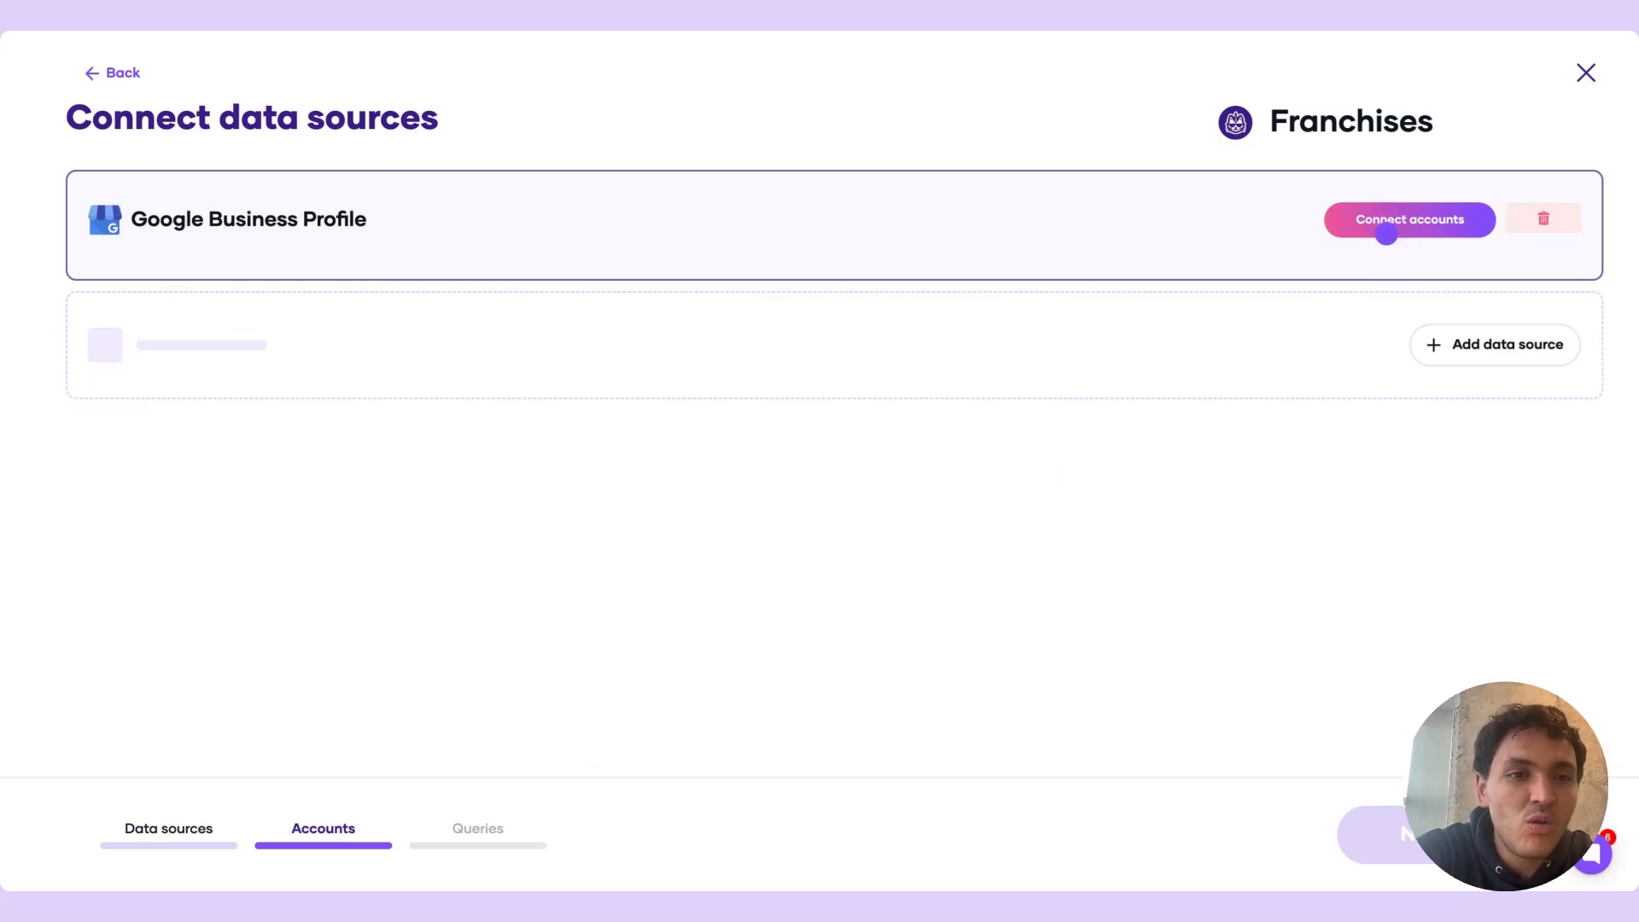
Authorize a Google account for the Google Business Profile connection and return to the account selection
{"action": "left_click", "coordinate": [1386, 232]}
{"action": "left_click", "coordinate": [706, 215]}
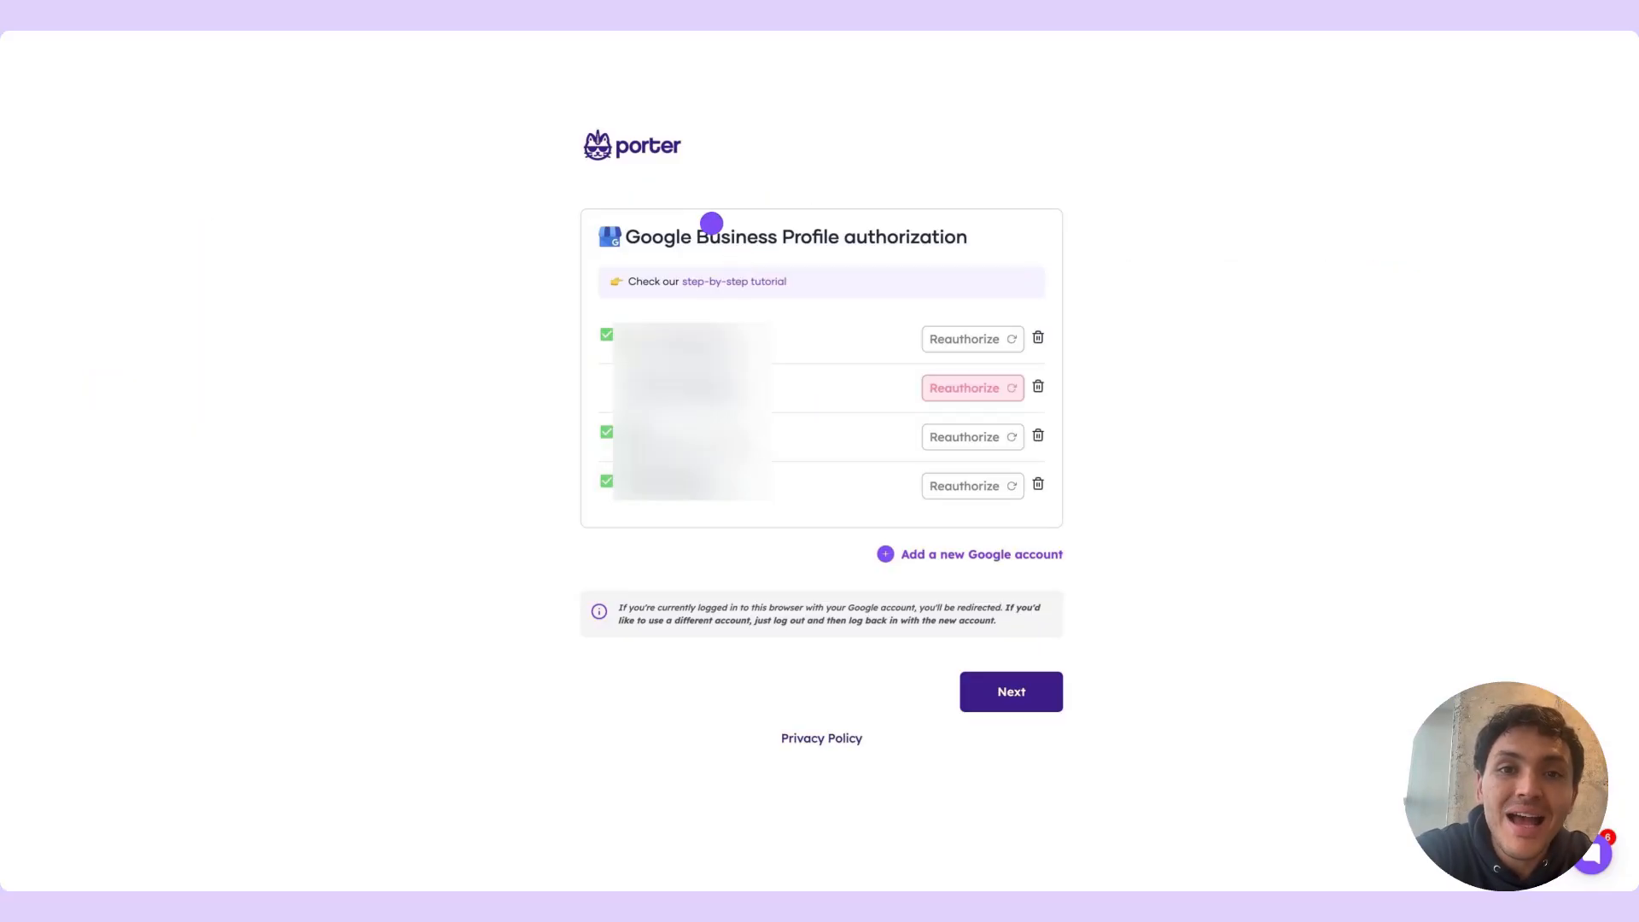
{"action": "left_click", "coordinate": [967, 553]}
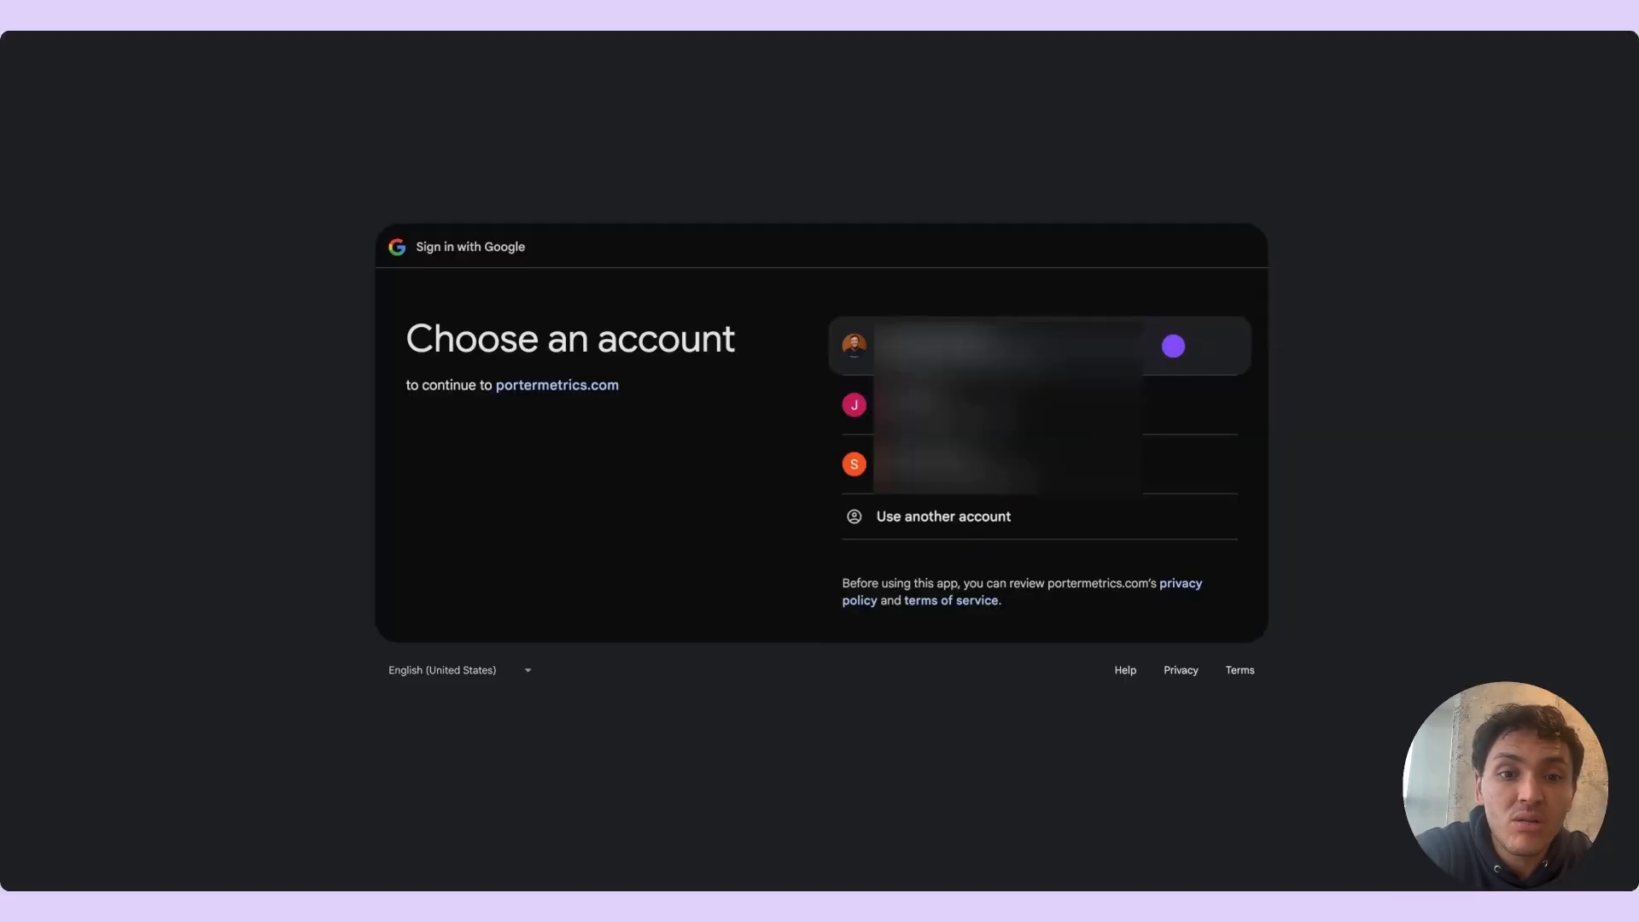
{"action": "left_click", "coordinate": [1171, 346]}
{"action": "left_click", "coordinate": [1141, 607]}
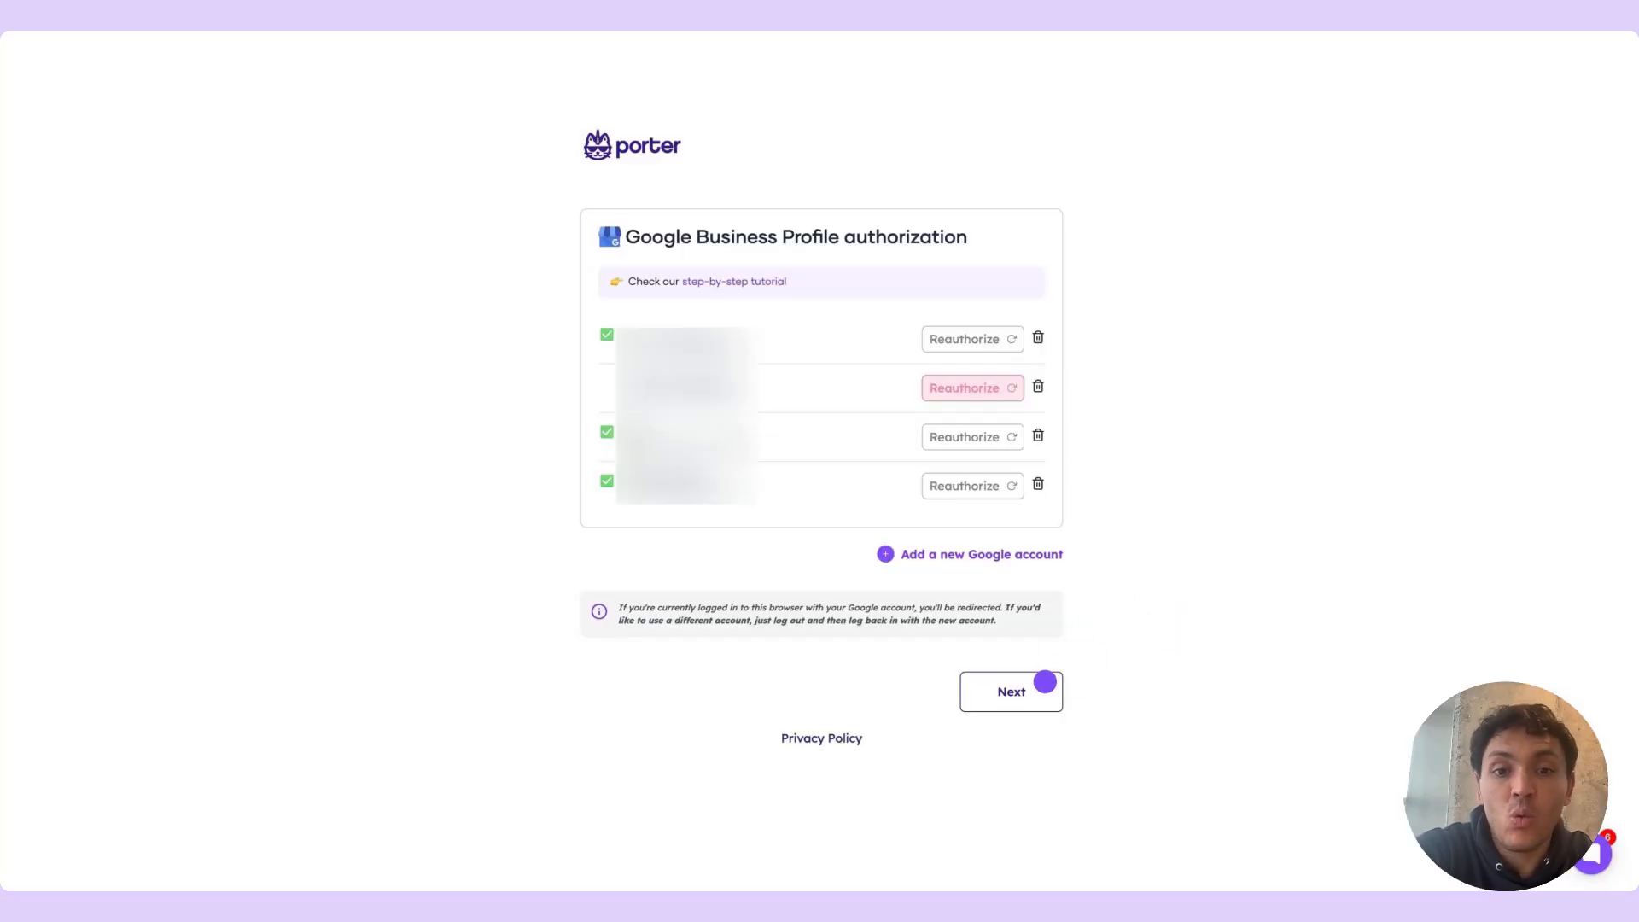
{"action": "left_click", "coordinate": [1039, 683]}
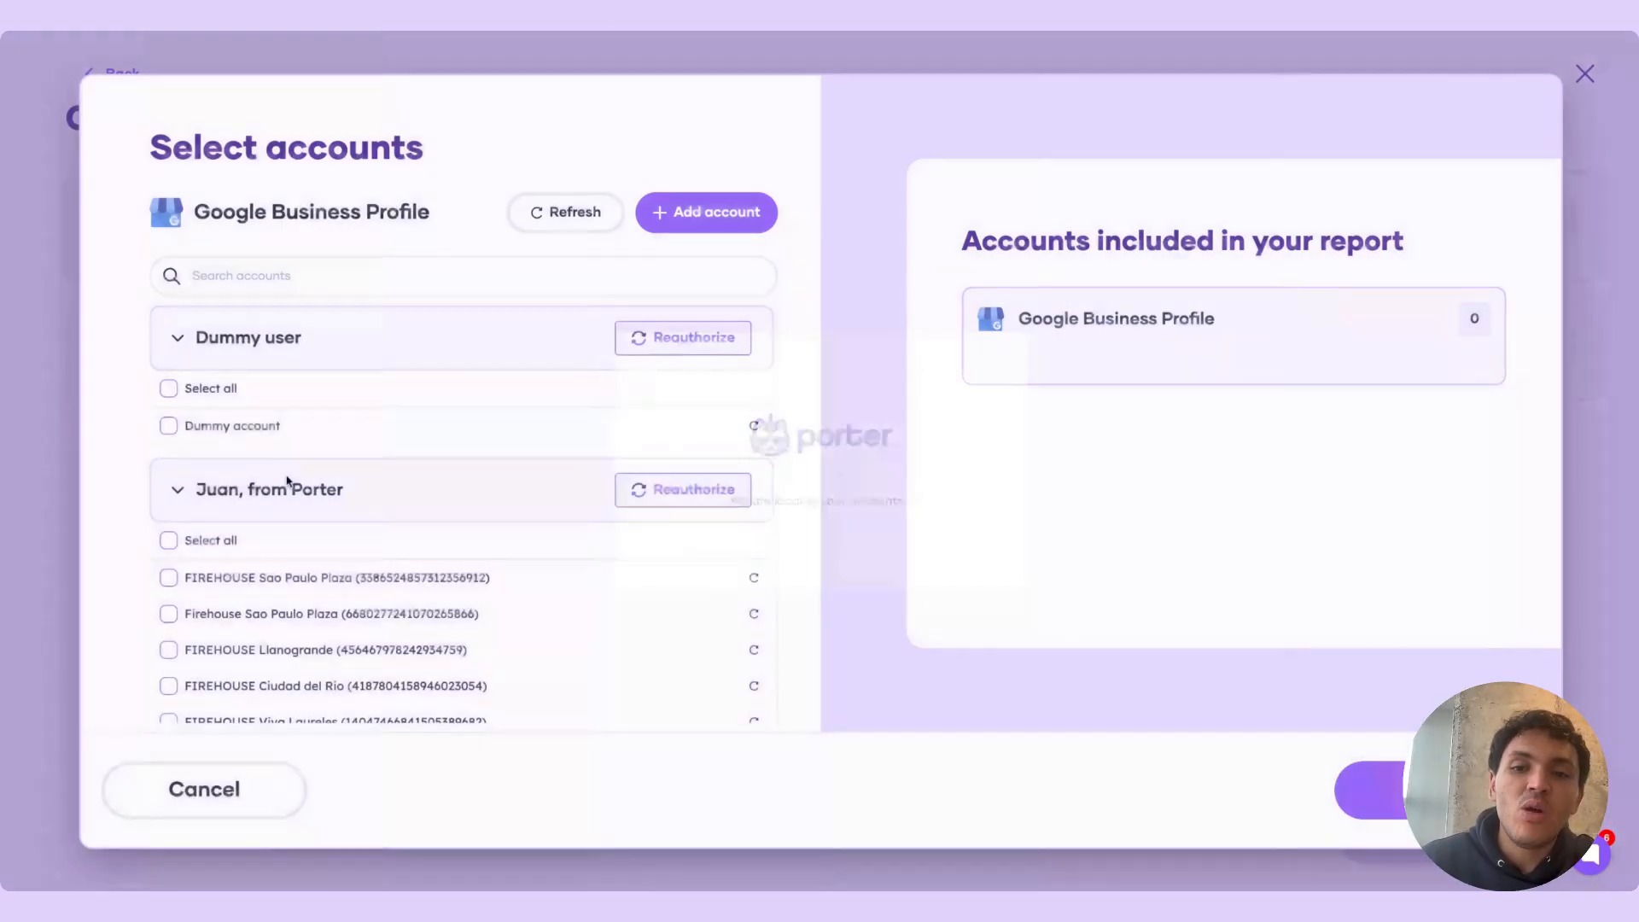
Include both Sao Paulo Plaza locations, FIREHOUSE Llanogrande and FIREHOUSE Ciudad del Rio as accounts, and continue to the query setup
{"action": "left_click", "coordinate": [168, 572]}
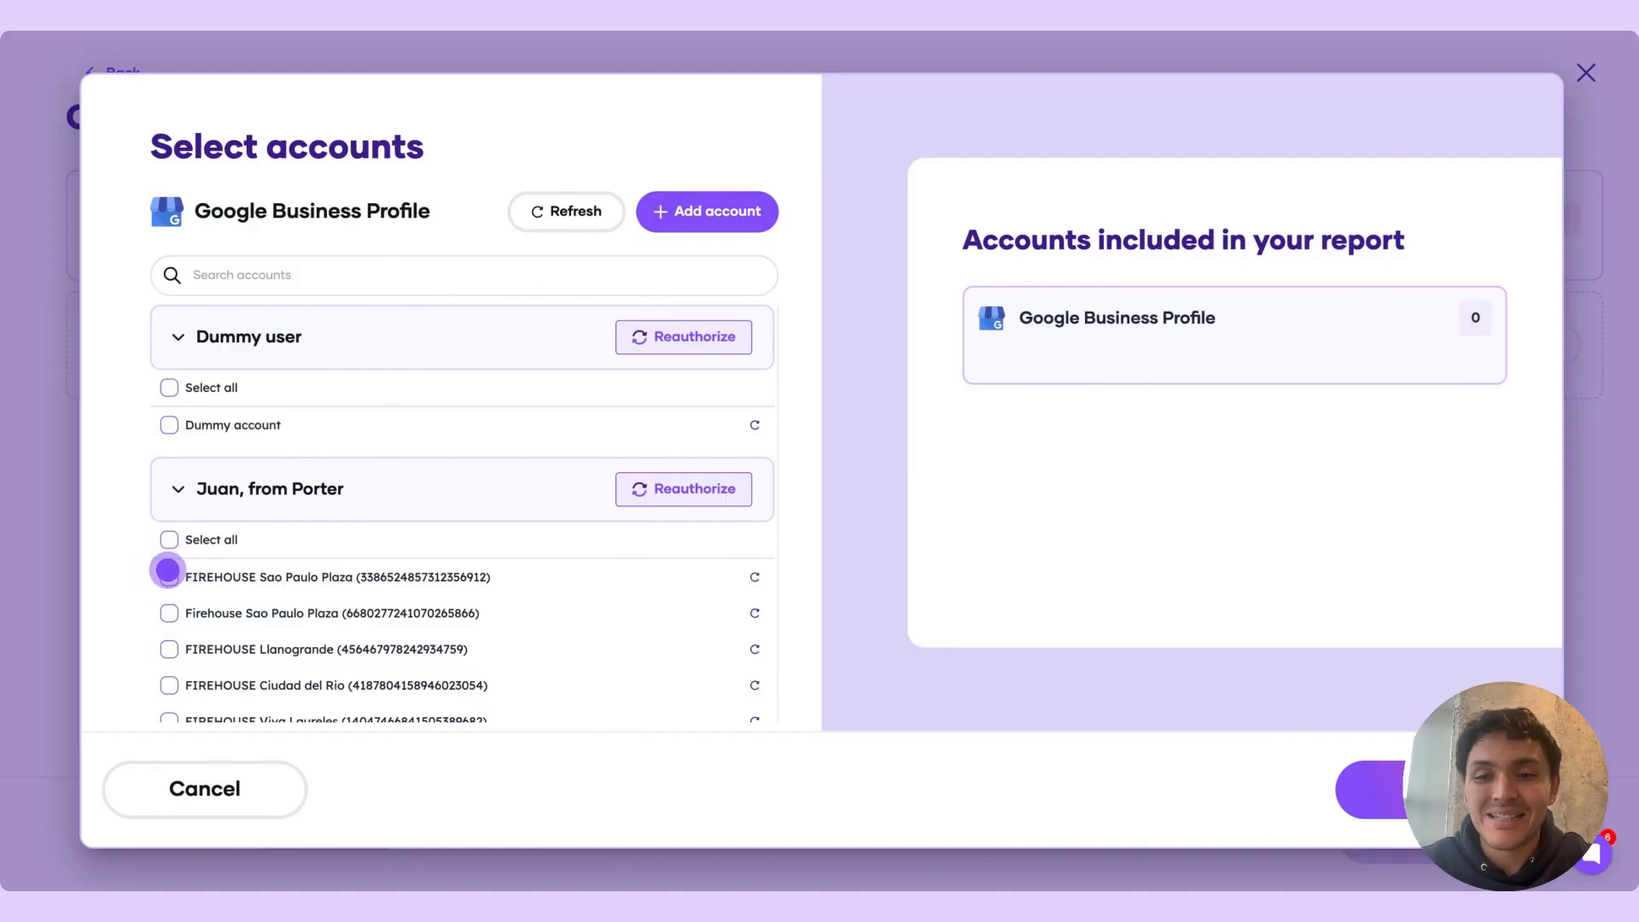
{"action": "left_click", "coordinate": [168, 574]}
{"action": "left_click", "coordinate": [168, 613]}
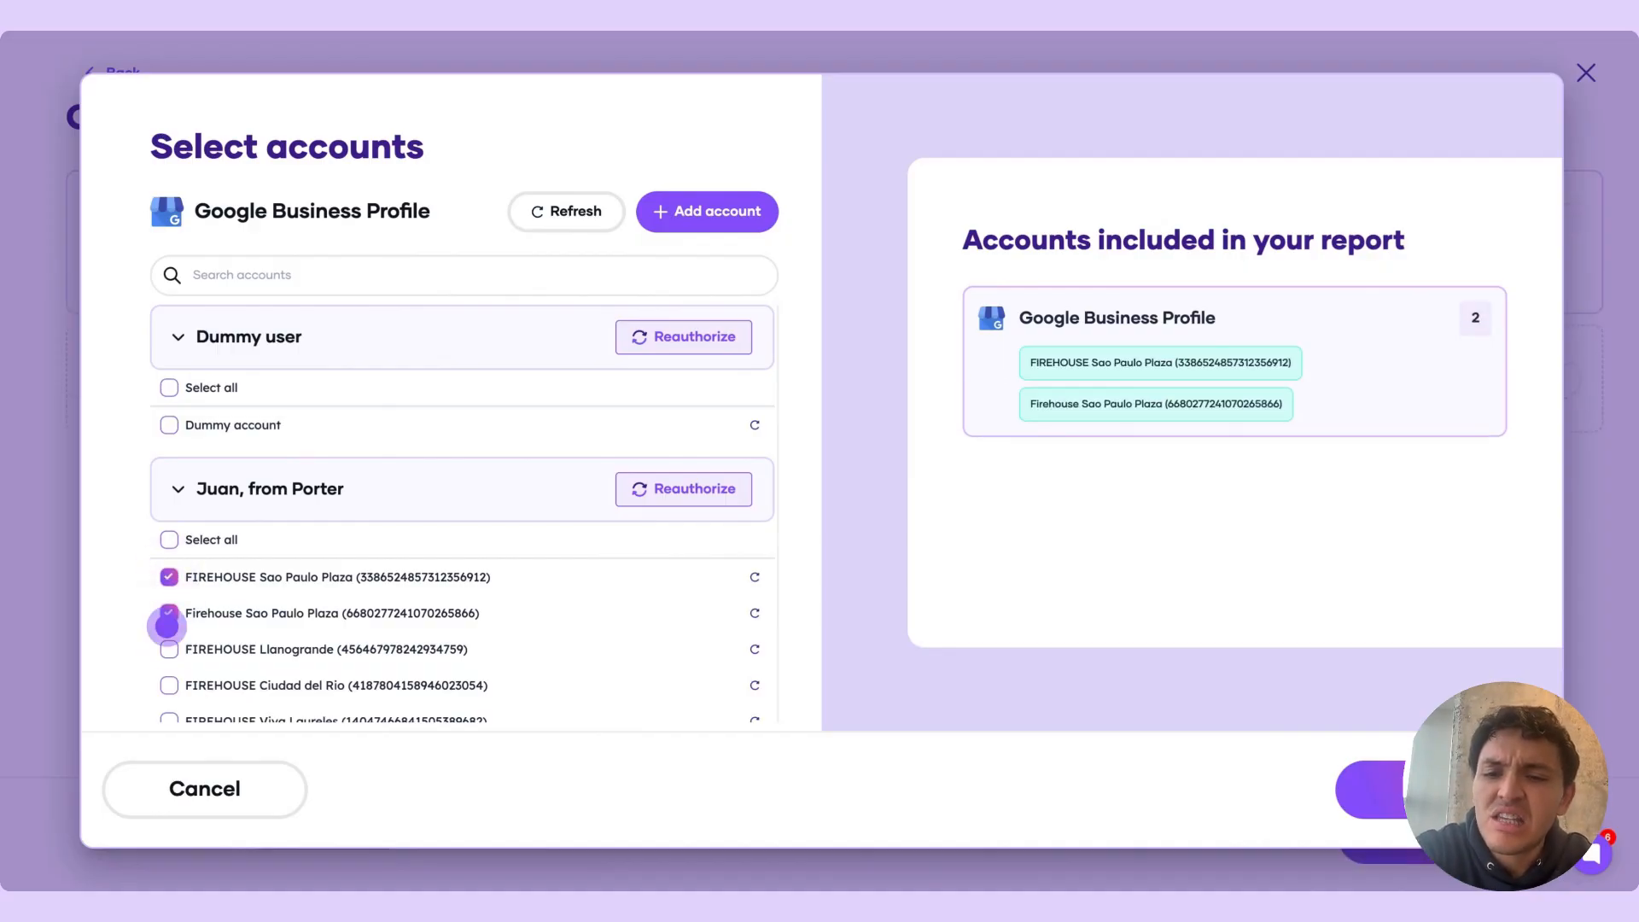
{"action": "left_click", "coordinate": [169, 648]}
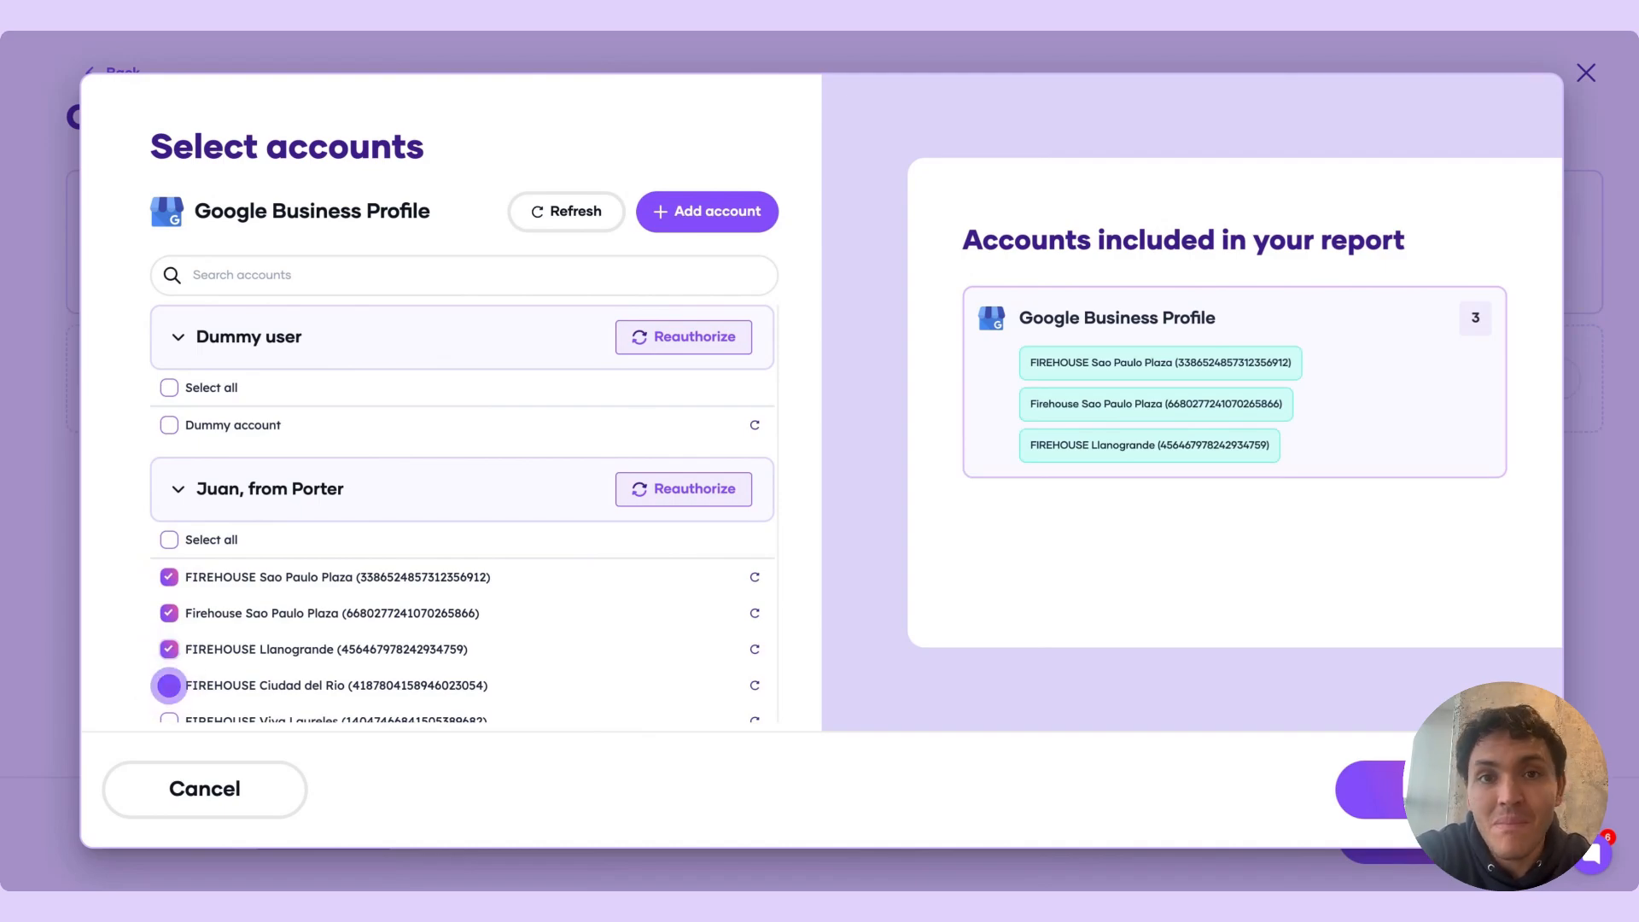
{"action": "left_click", "coordinate": [169, 686]}
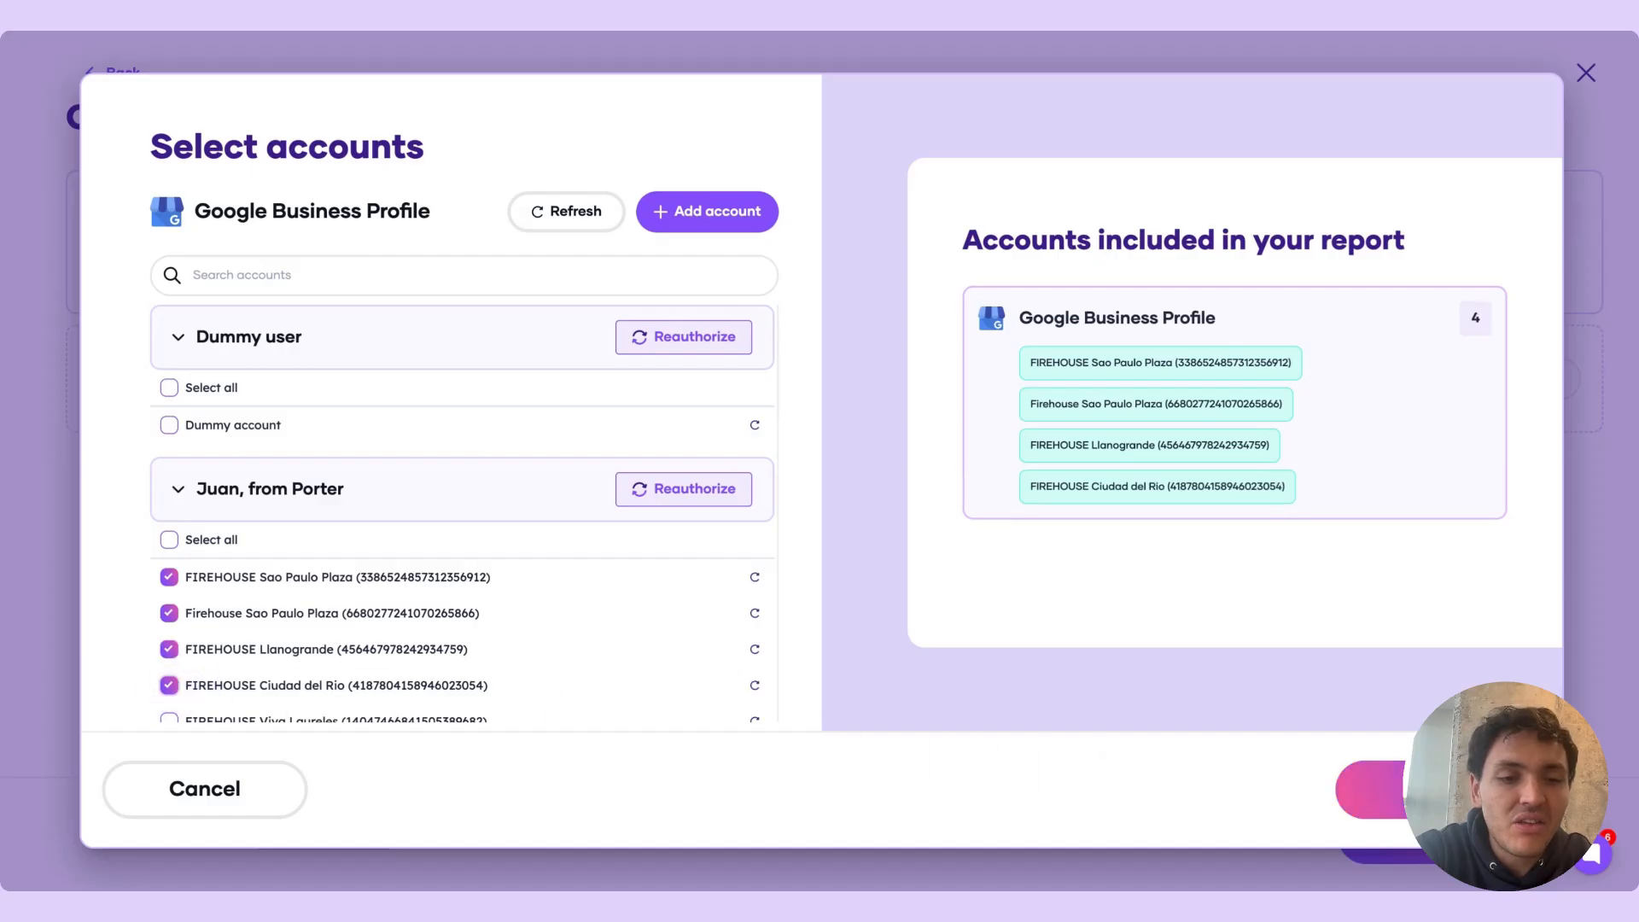
{"action": "left_click", "coordinate": [1370, 790]}
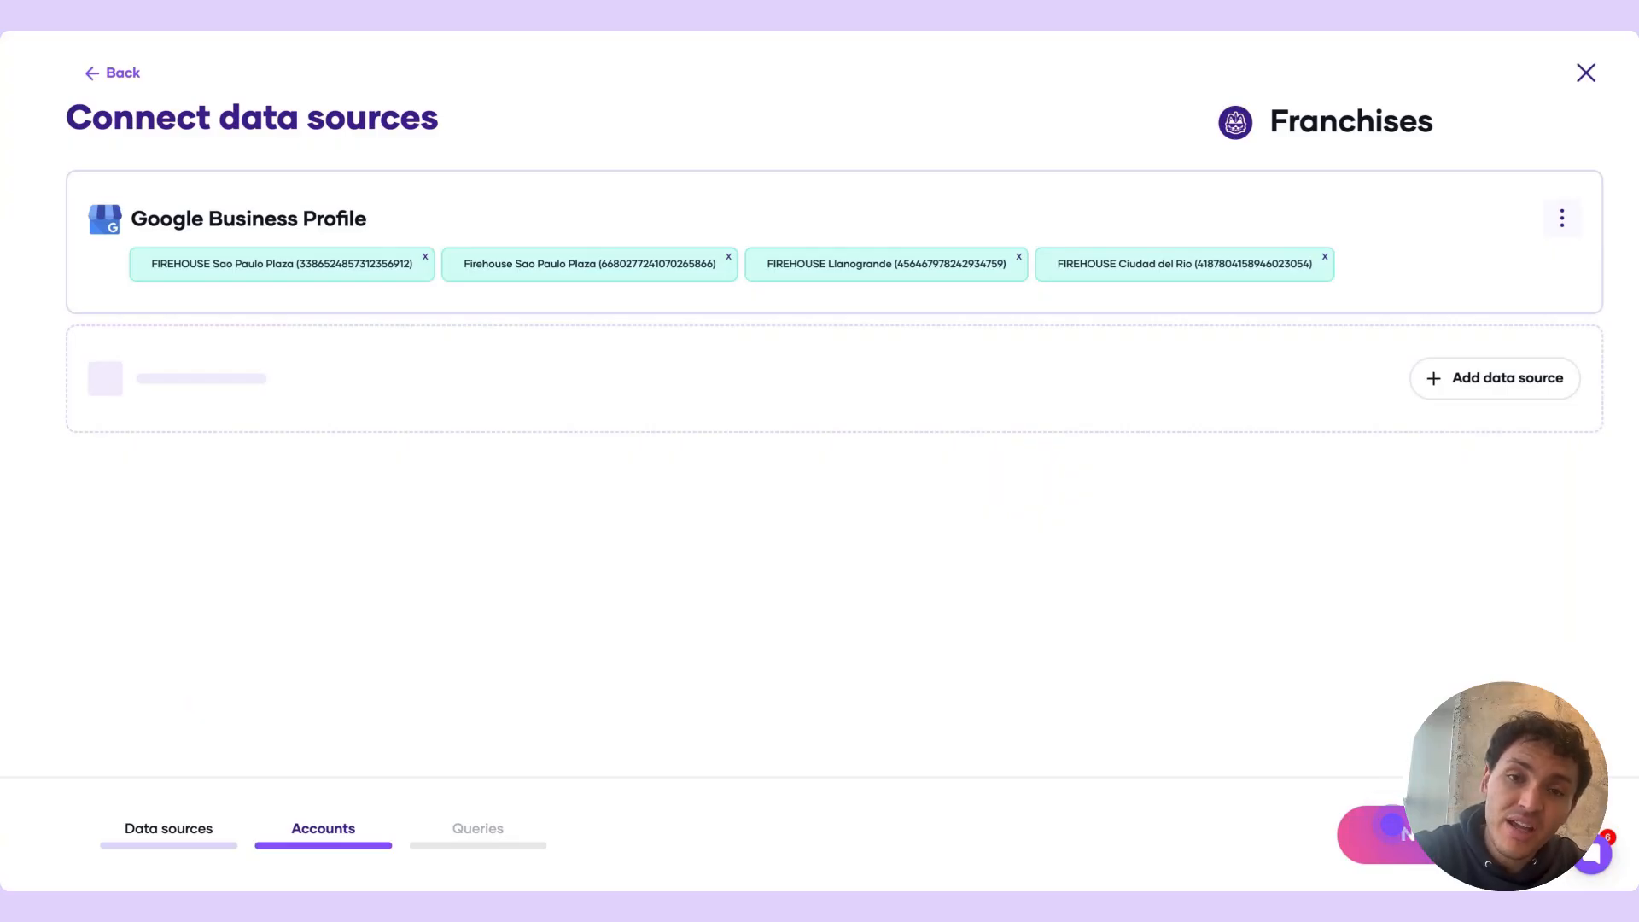
{"action": "left_click", "coordinate": [1392, 825]}
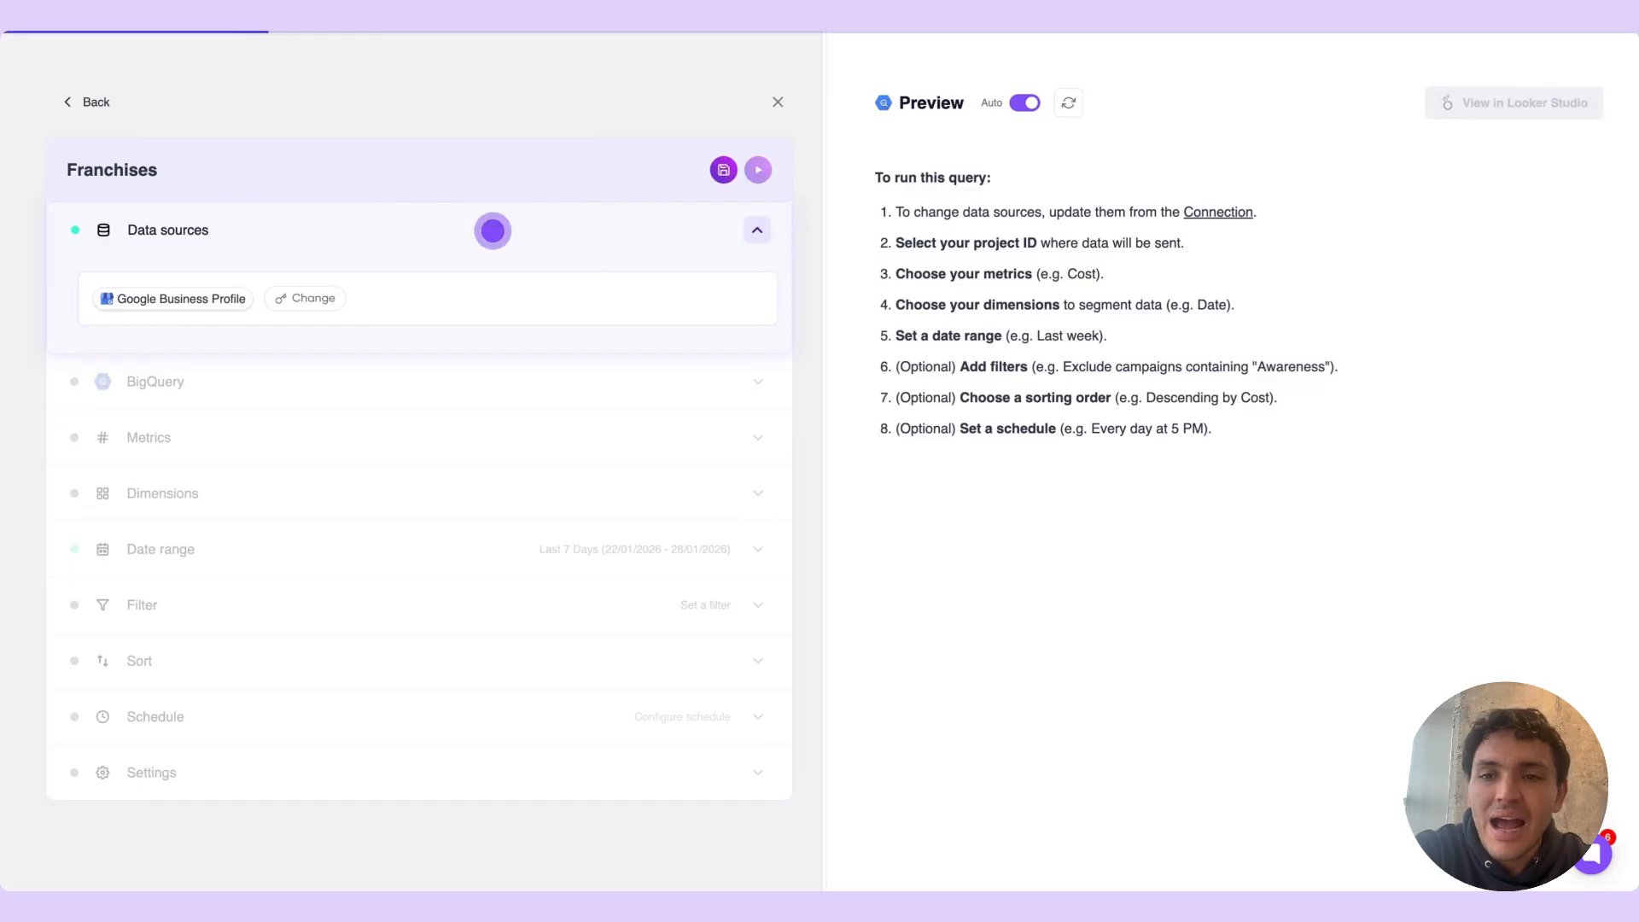
In the BigQuery destination settings, choose the second listed Google account and the Marketing data project
{"action": "left_click", "coordinate": [493, 231]}
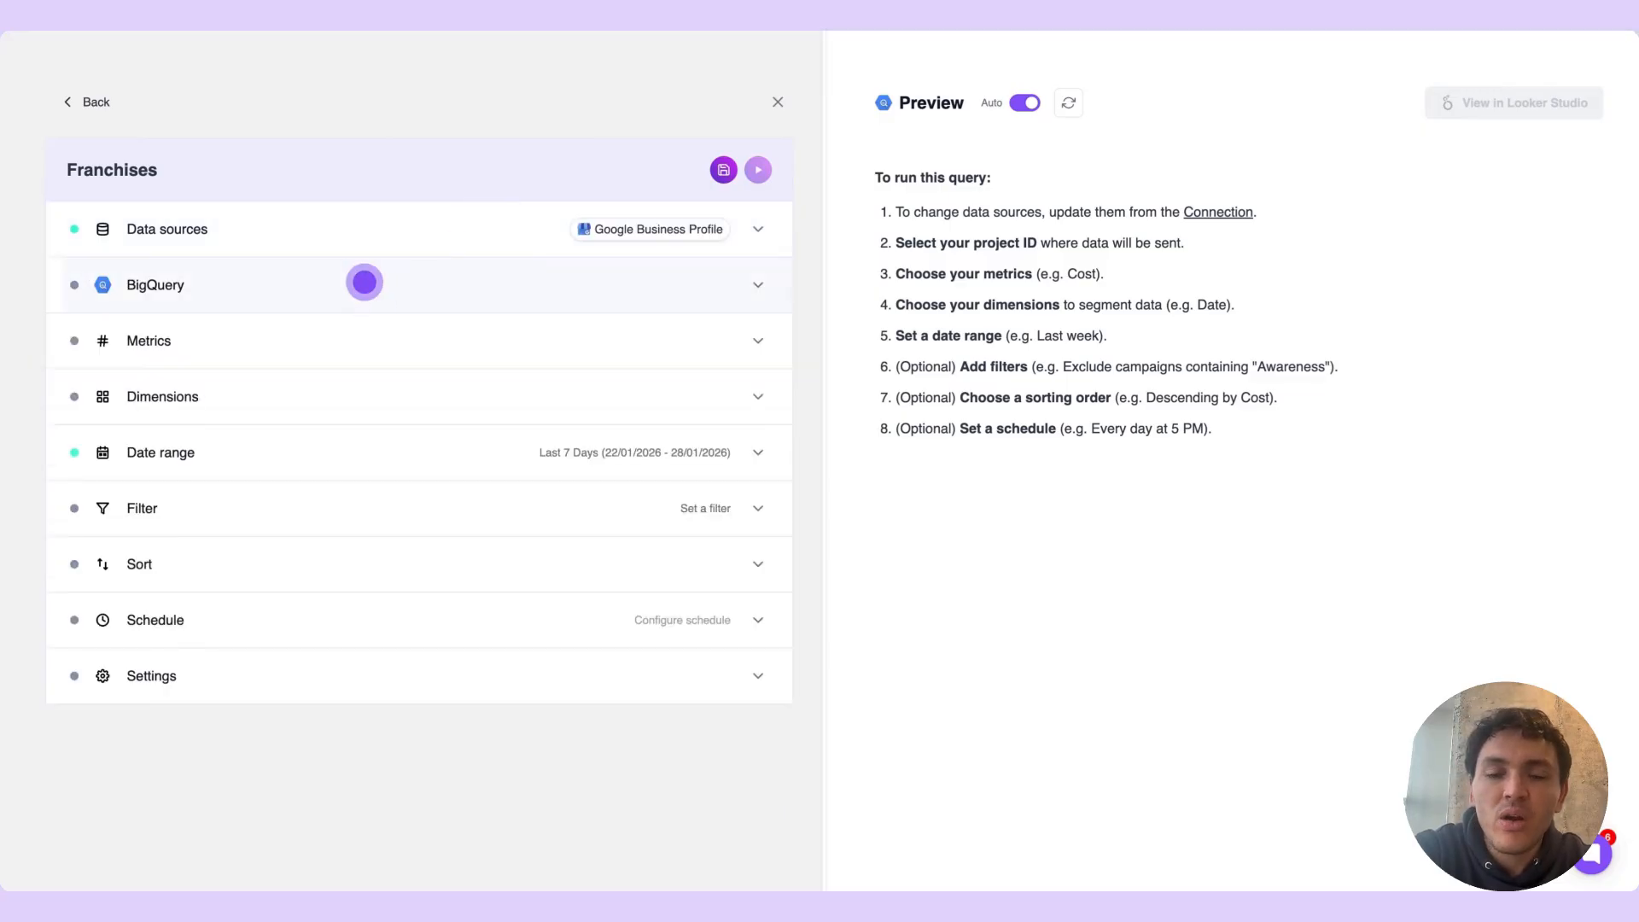
{"action": "left_click", "coordinate": [364, 282]}
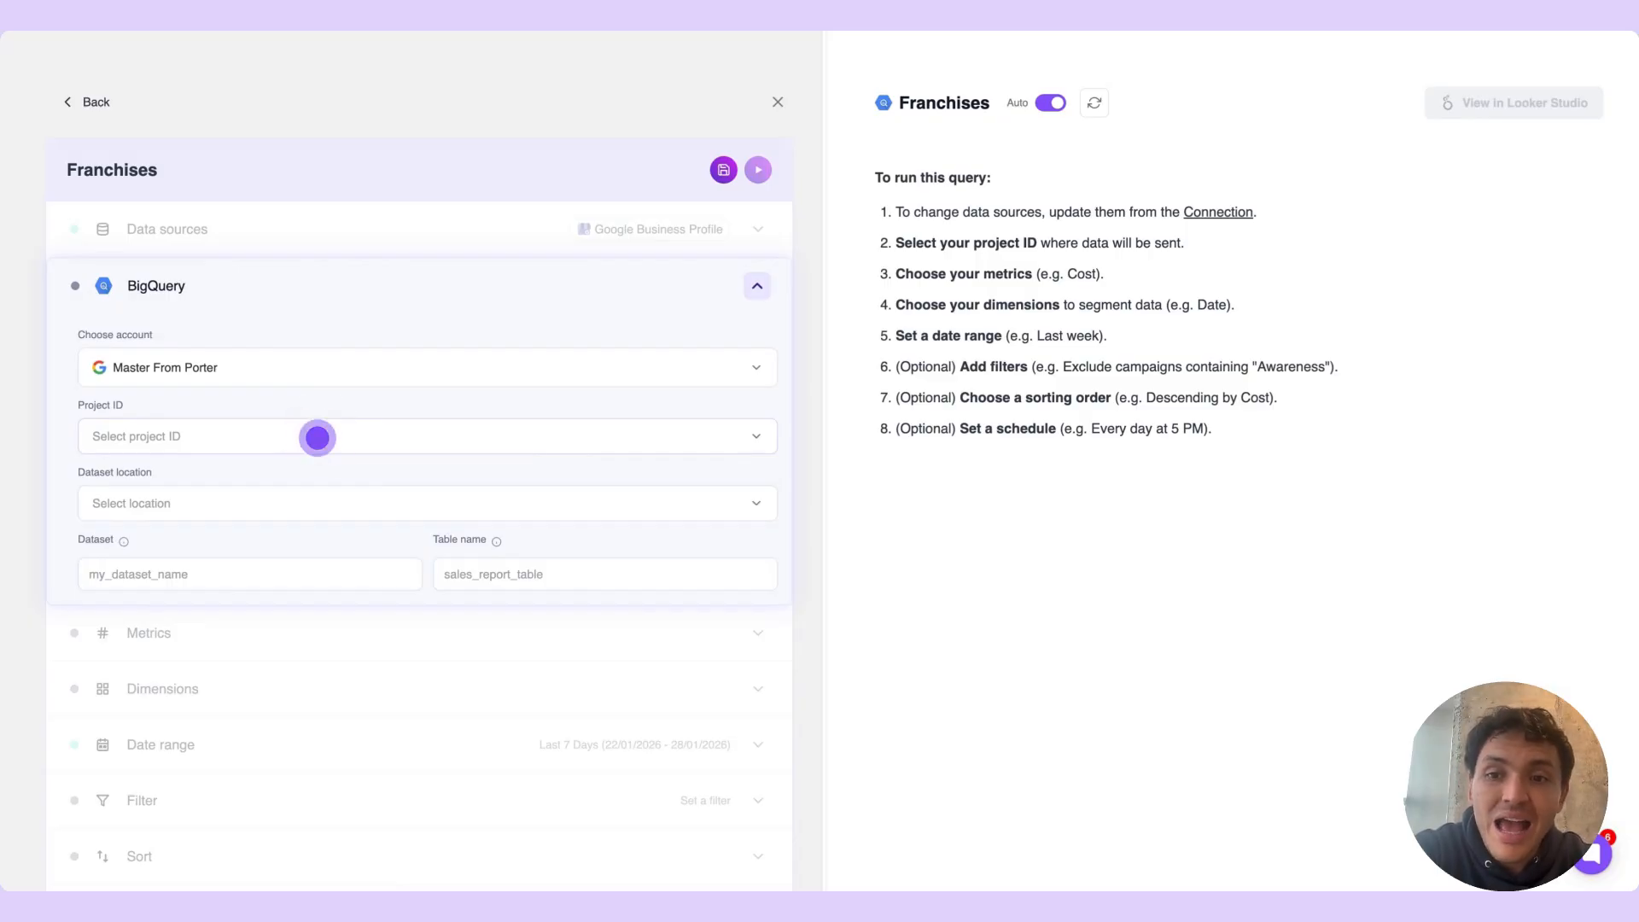
{"action": "left_click", "coordinate": [317, 437]}
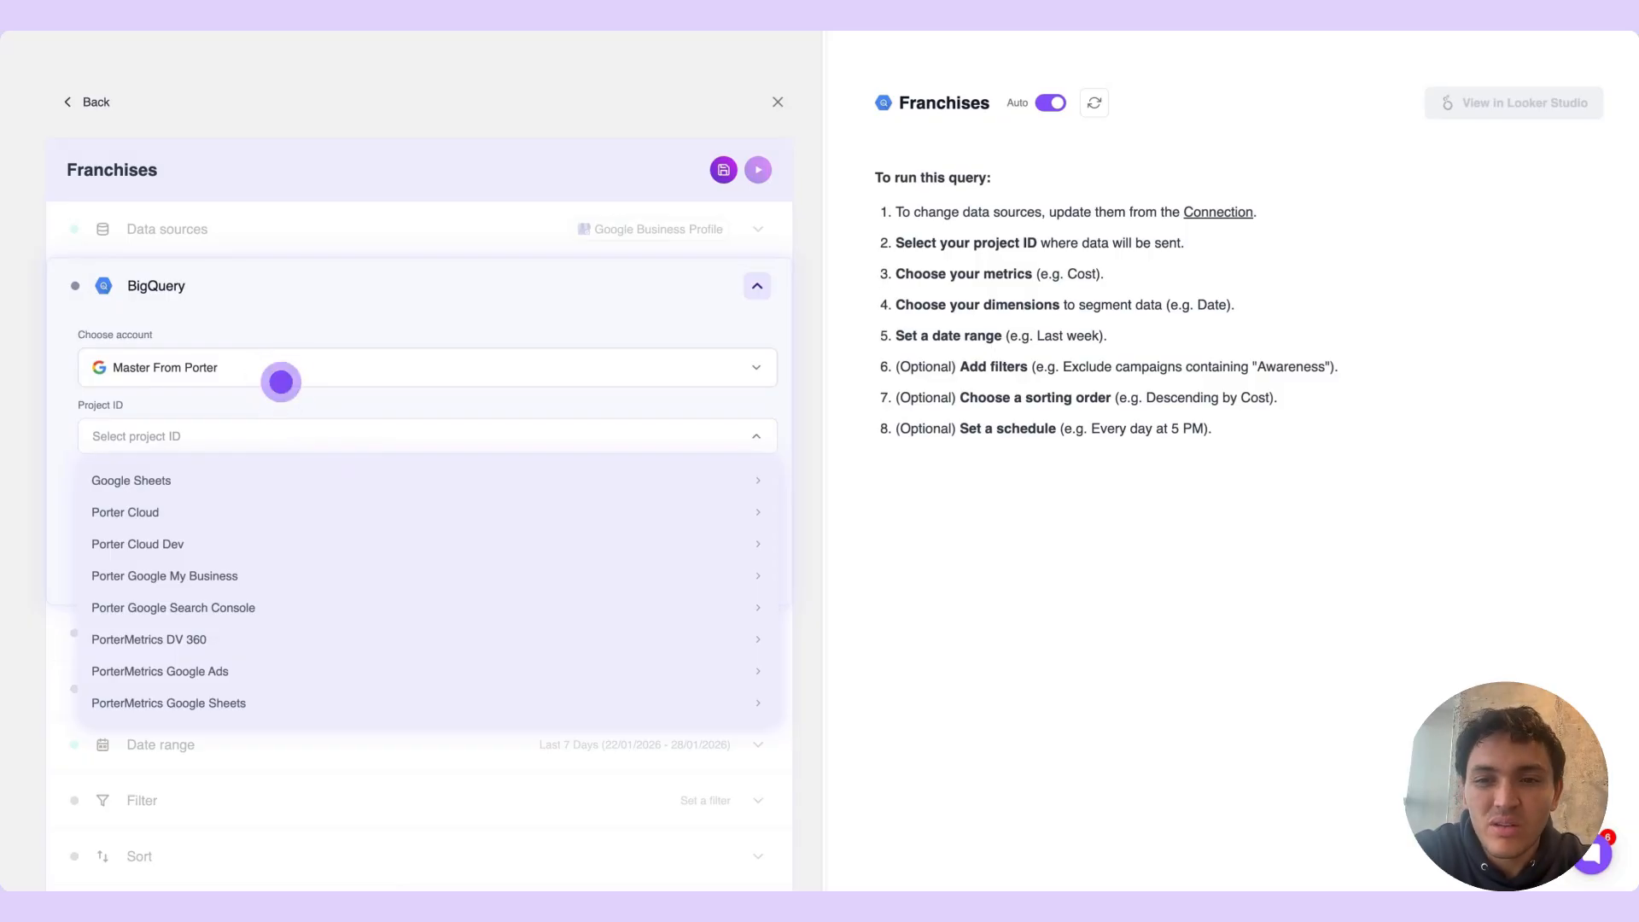
{"action": "left_click", "coordinate": [282, 379]}
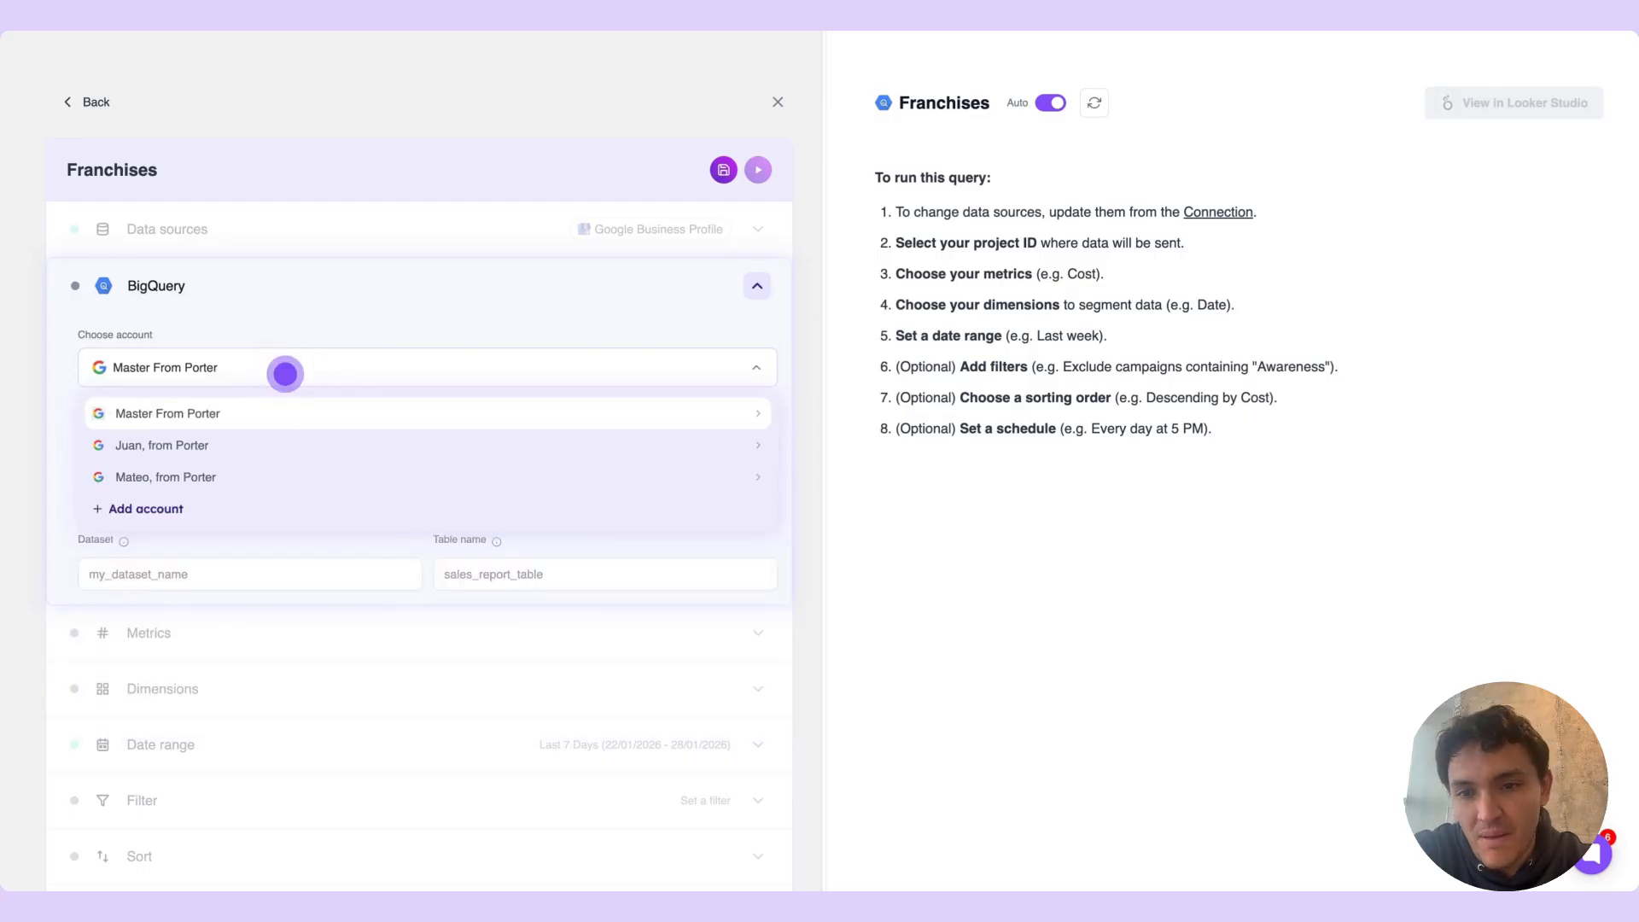
{"action": "left_click", "coordinate": [285, 373]}
{"action": "left_click", "coordinate": [285, 373]}
{"action": "left_click", "coordinate": [238, 441]}
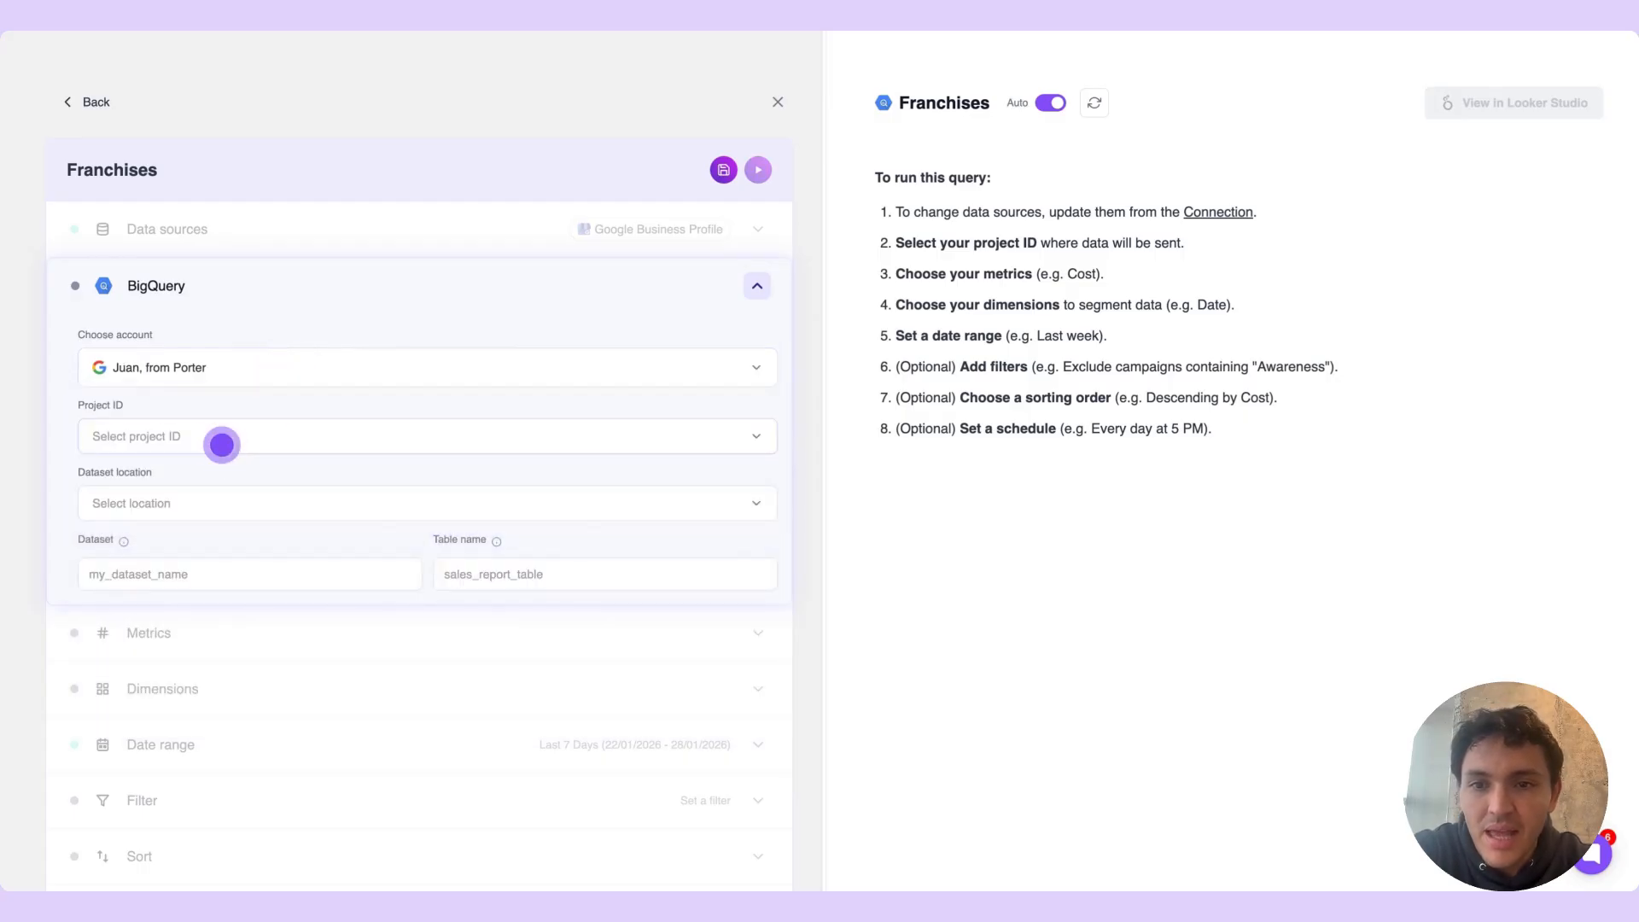
{"action": "left_click", "coordinate": [215, 440]}
{"action": "left_click", "coordinate": [199, 478]}
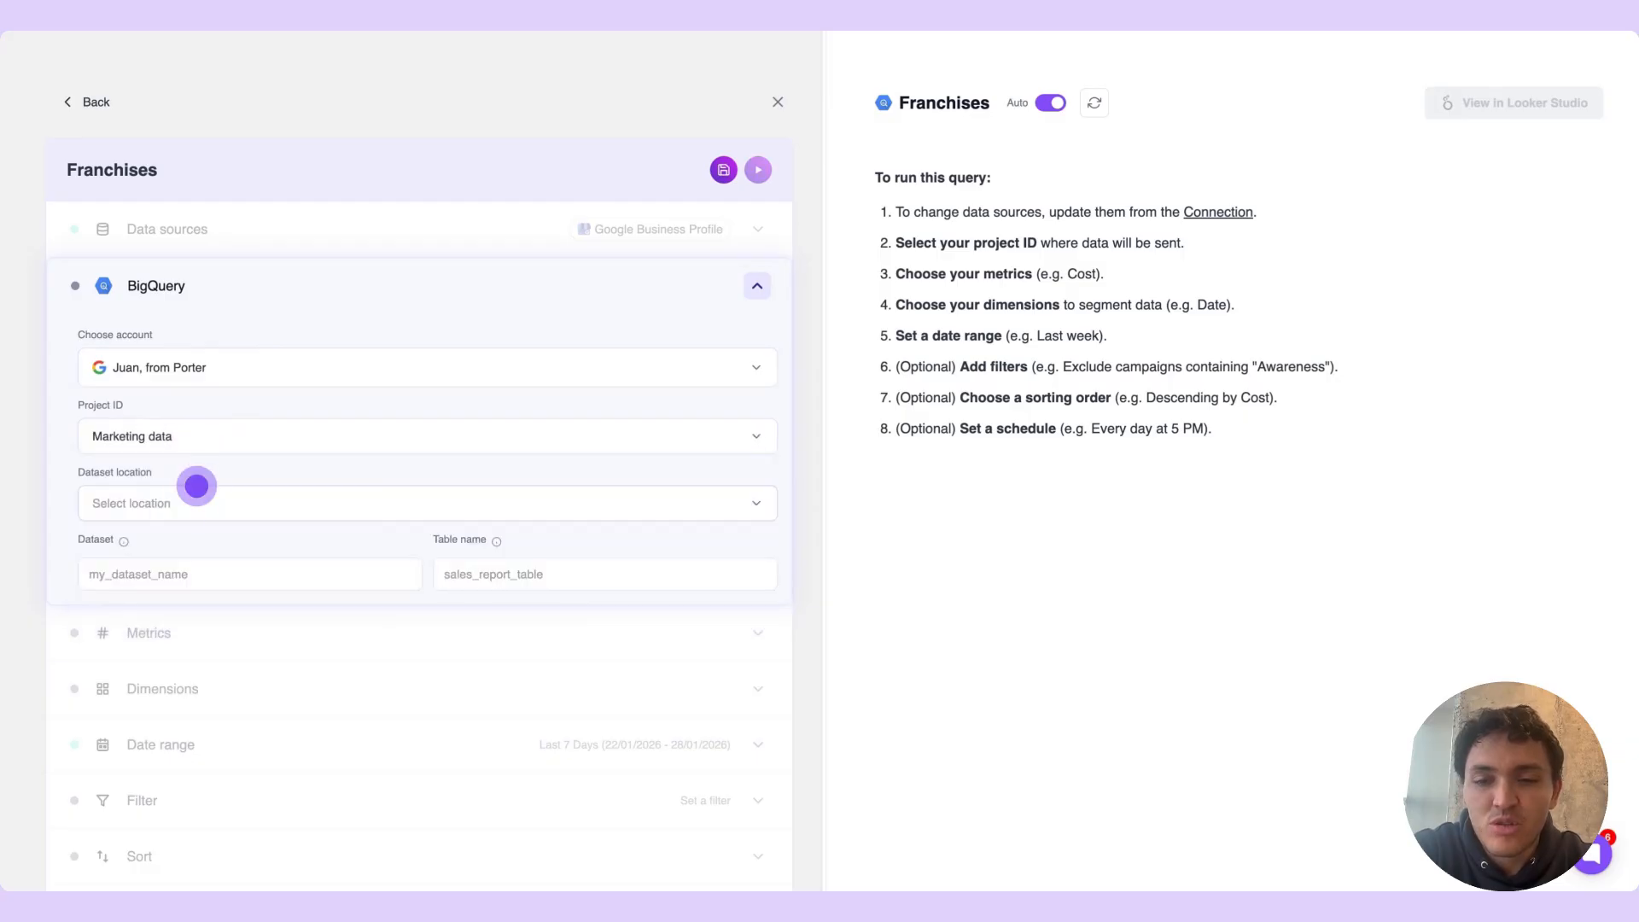
Set the dataset location to US (Multi-region) and the dataset to marketing_data
{"action": "left_click", "coordinate": [192, 502]}
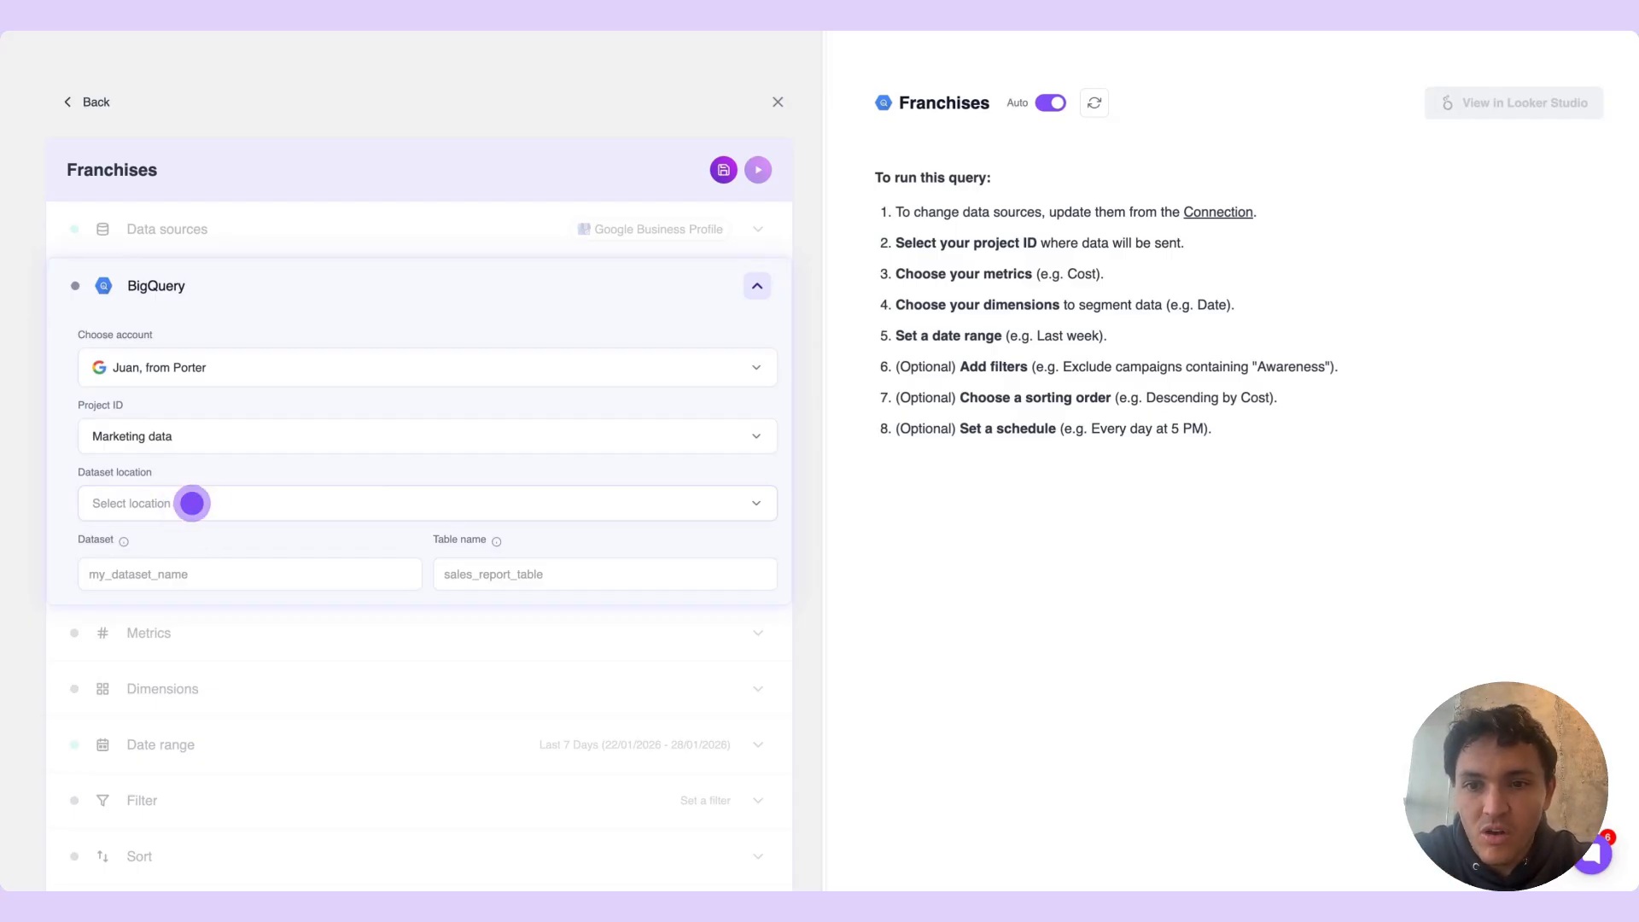
{"action": "left_click", "coordinate": [192, 503]}
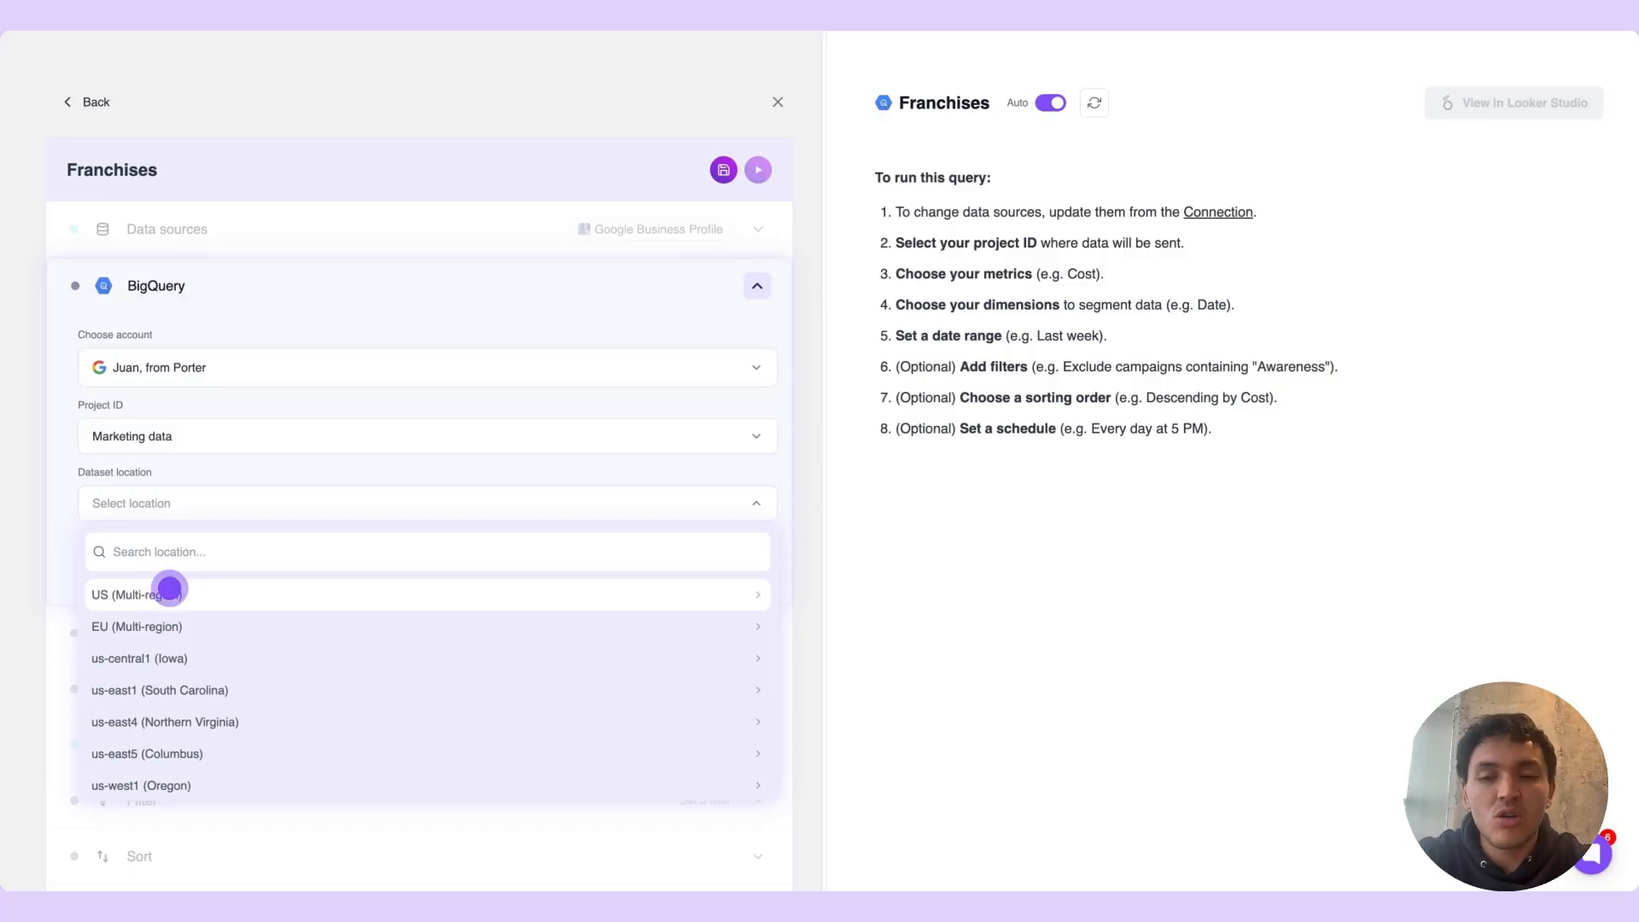
{"action": "left_click", "coordinate": [169, 588]}
{"action": "left_click", "coordinate": [181, 574]}
{"action": "type", "text": "marketing_data"}
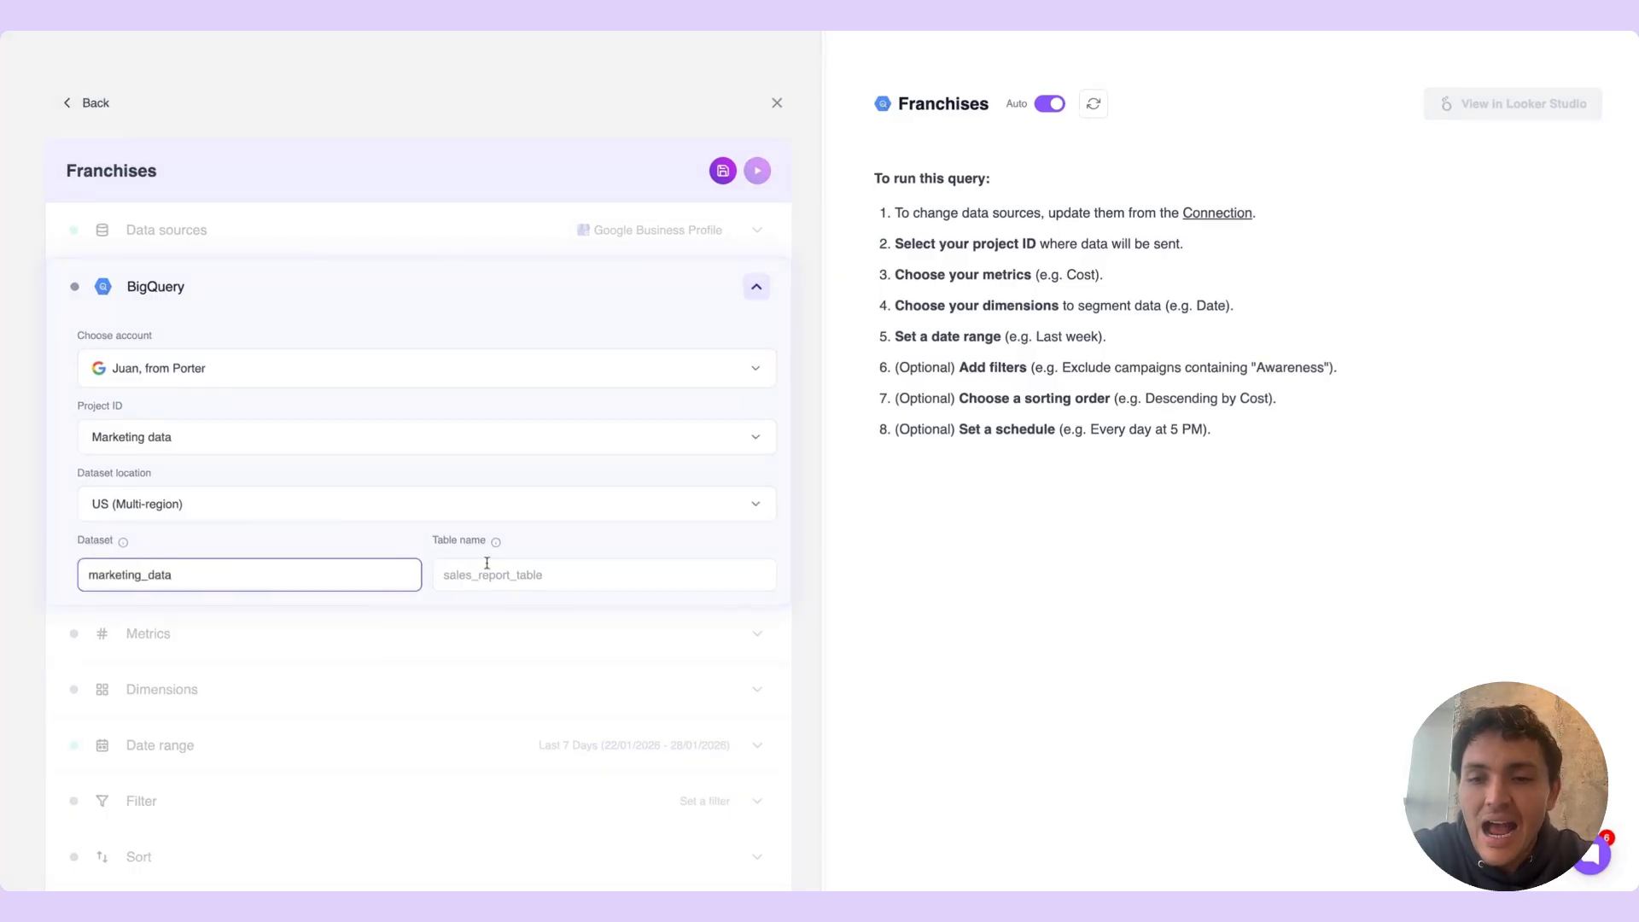
{"action": "left_click", "coordinate": [486, 566]}
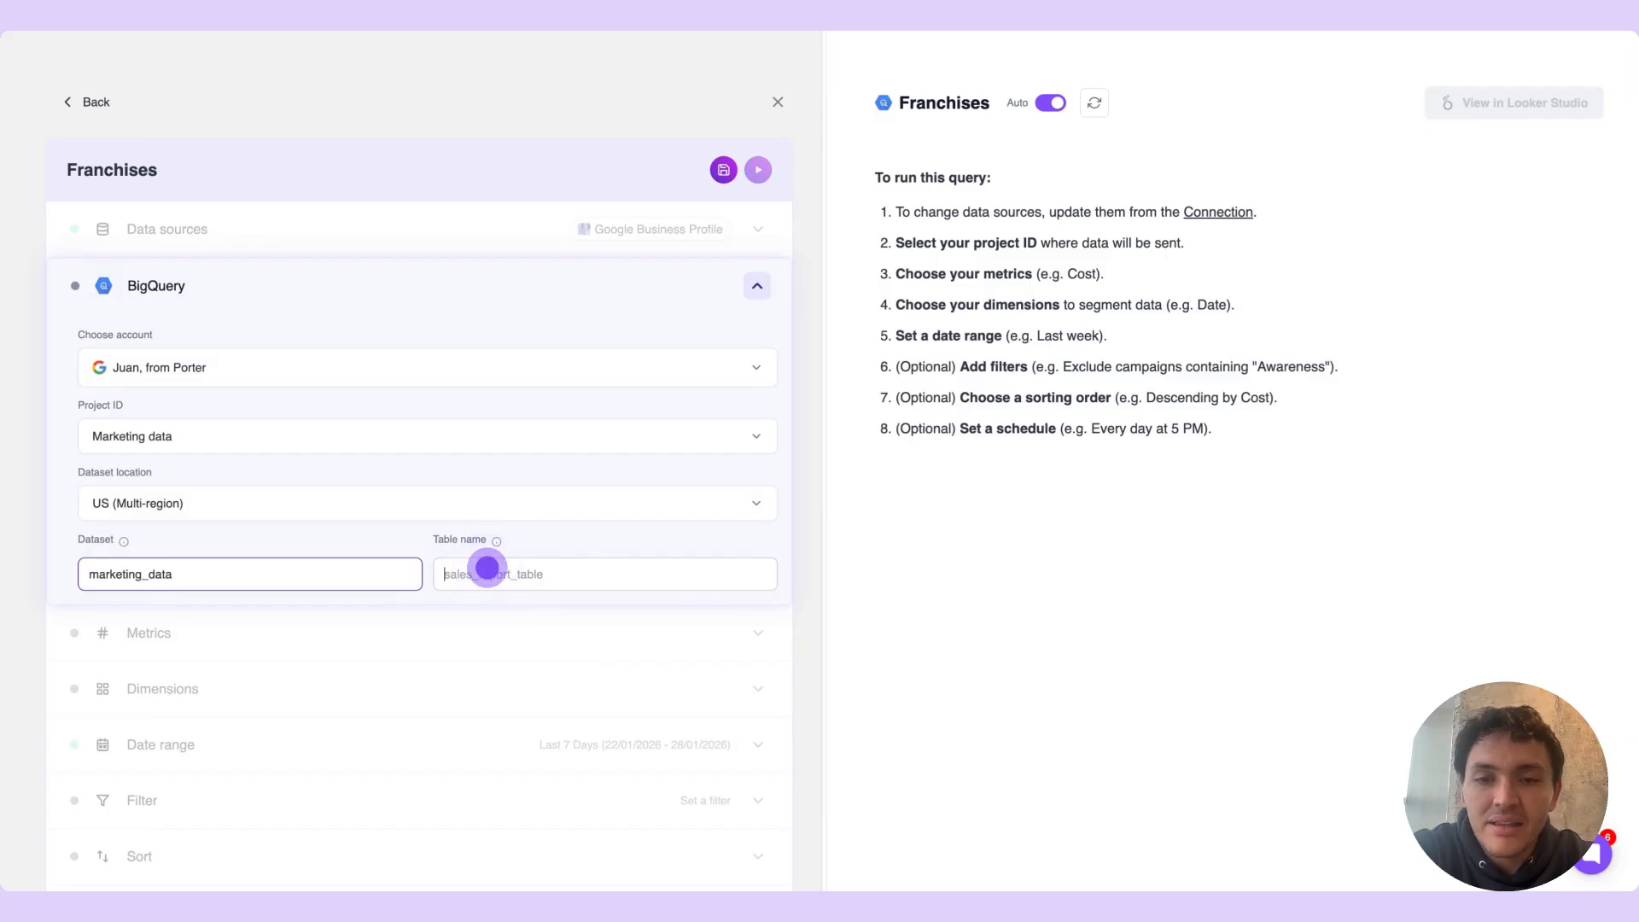
Switch to BigQuery in Google Cloud and create an empty table named gbp in the marketing_data dataset
{"action": "key", "text": "ctrl+Tab"}
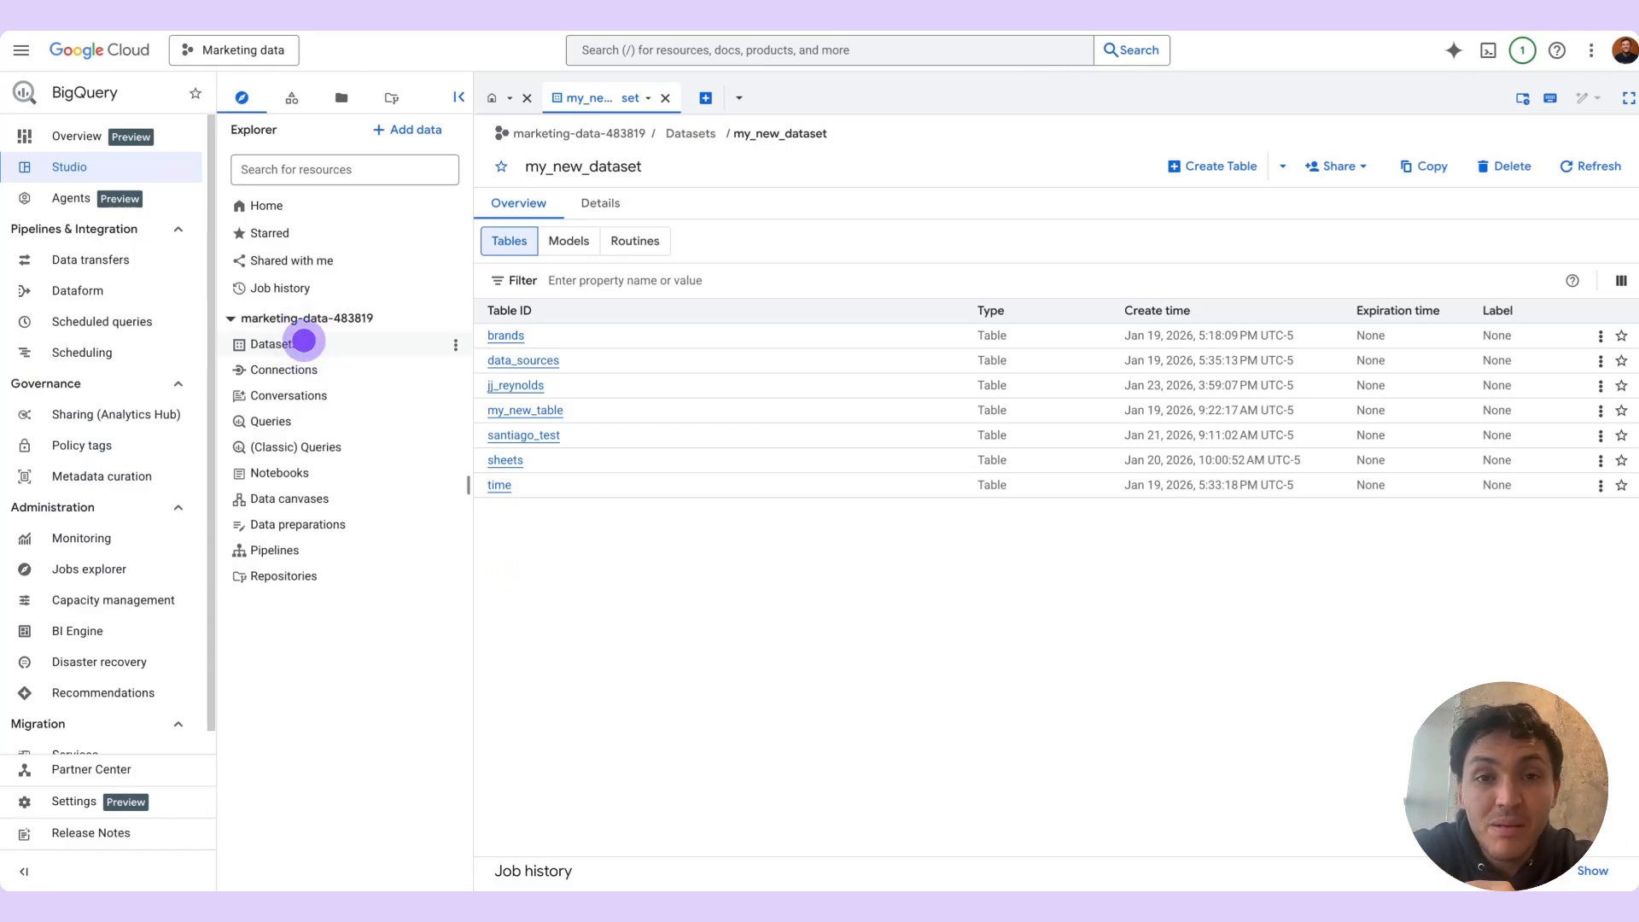
{"action": "left_click", "coordinate": [304, 342]}
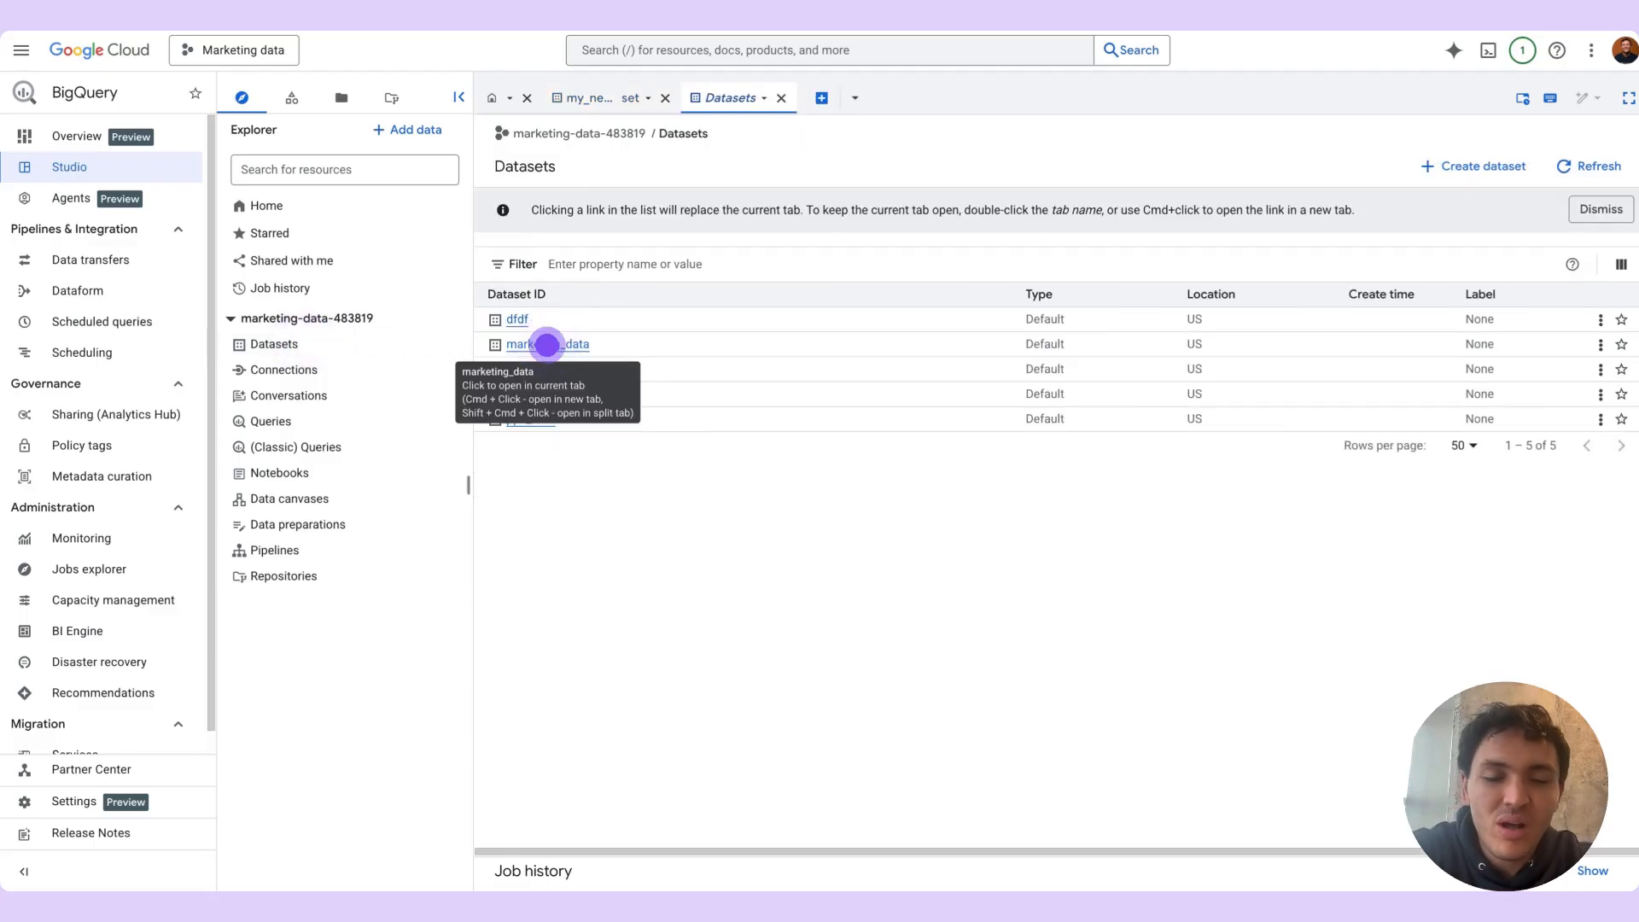
{"action": "left_click", "coordinate": [547, 345]}
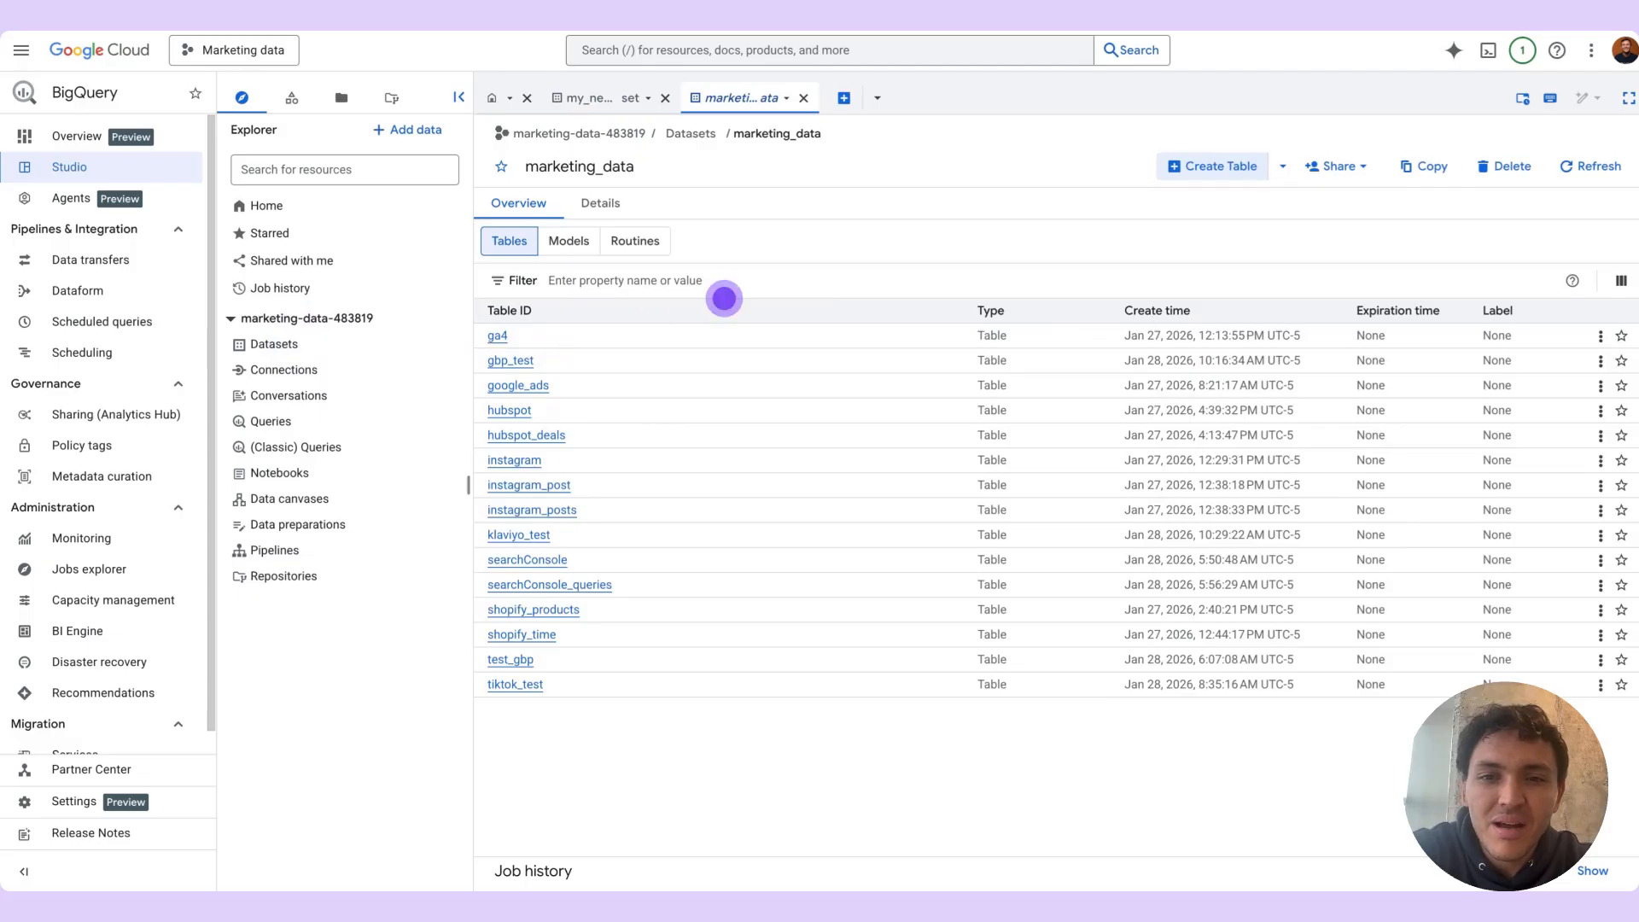
{"action": "left_click", "coordinate": [1212, 168]}
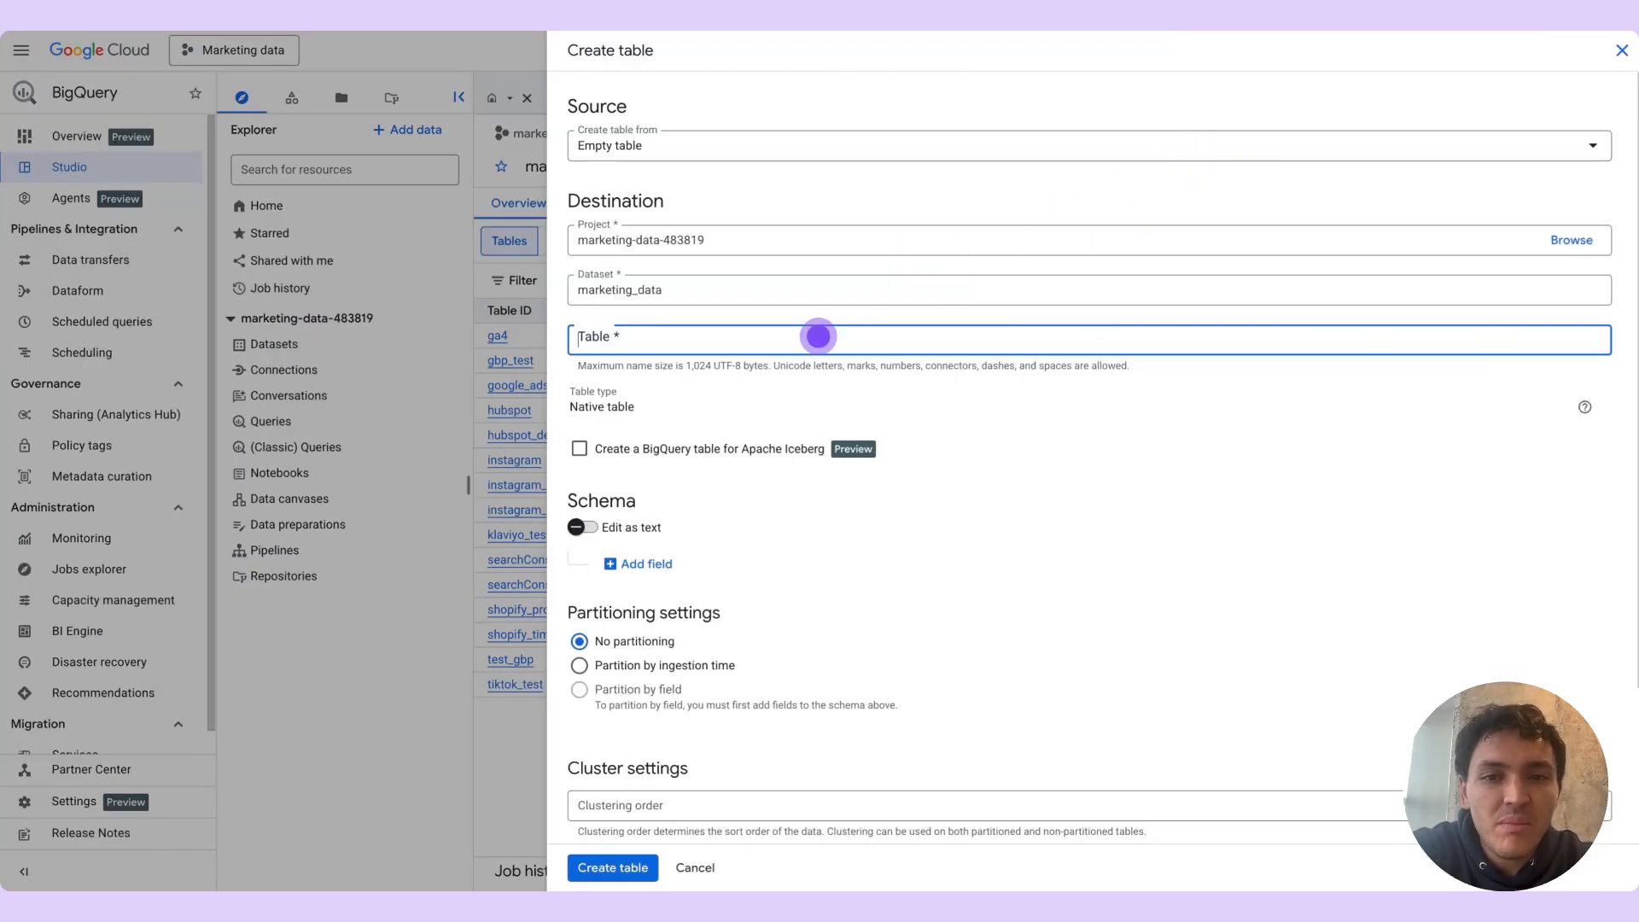
{"action": "left_click", "coordinate": [816, 333]}
{"action": "type", "text": "gbp"}
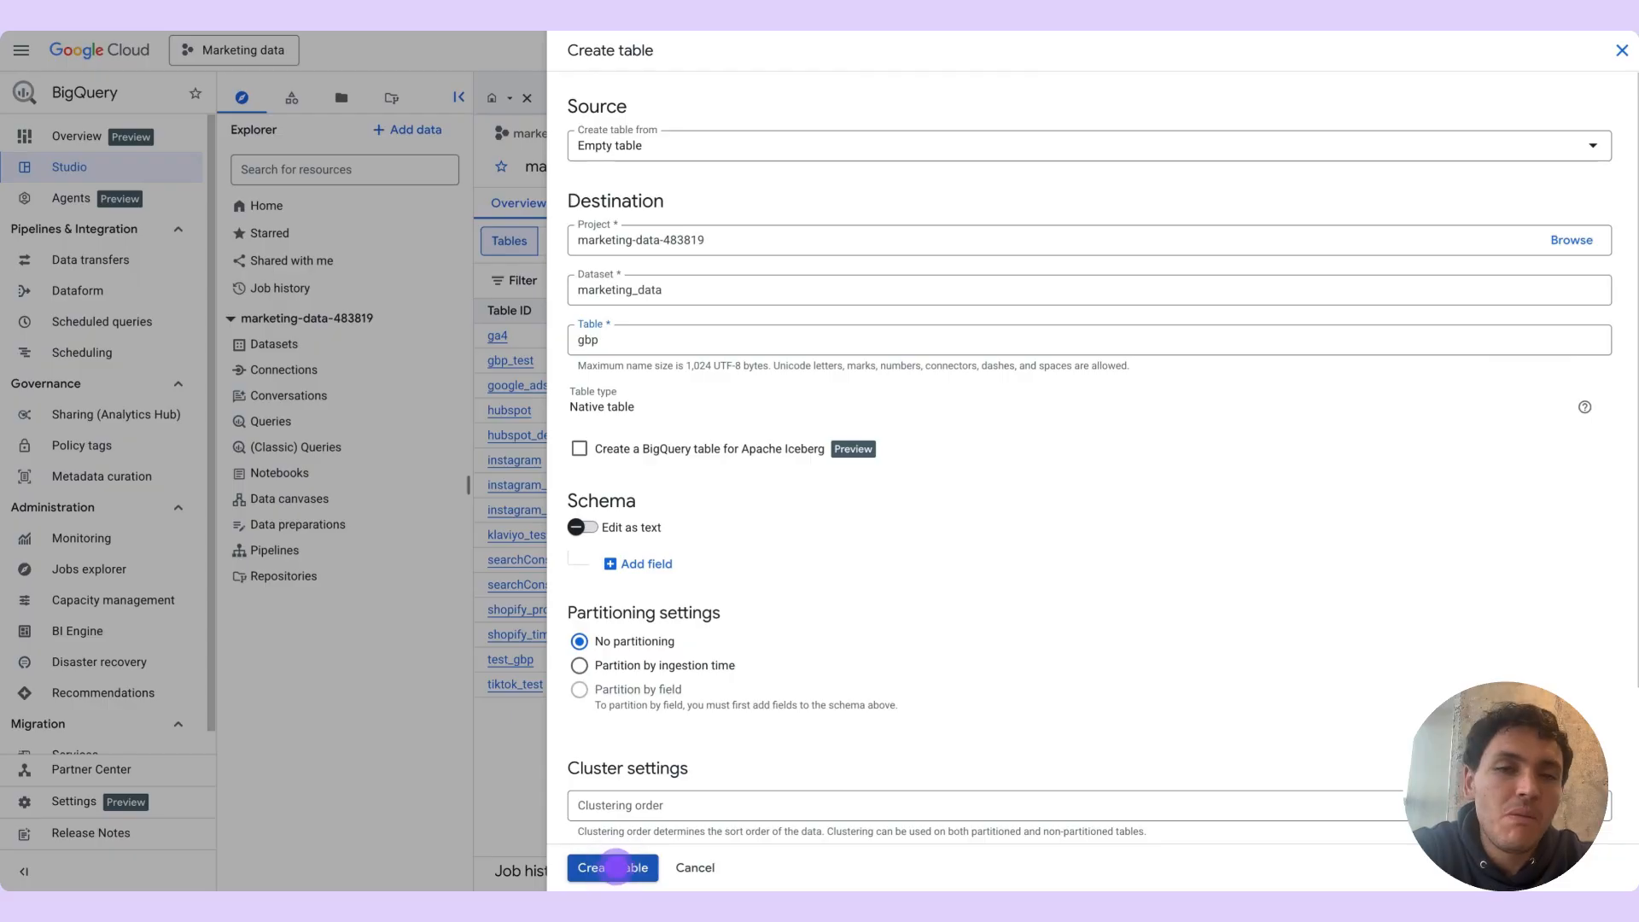
{"action": "left_click", "coordinate": [617, 868]}
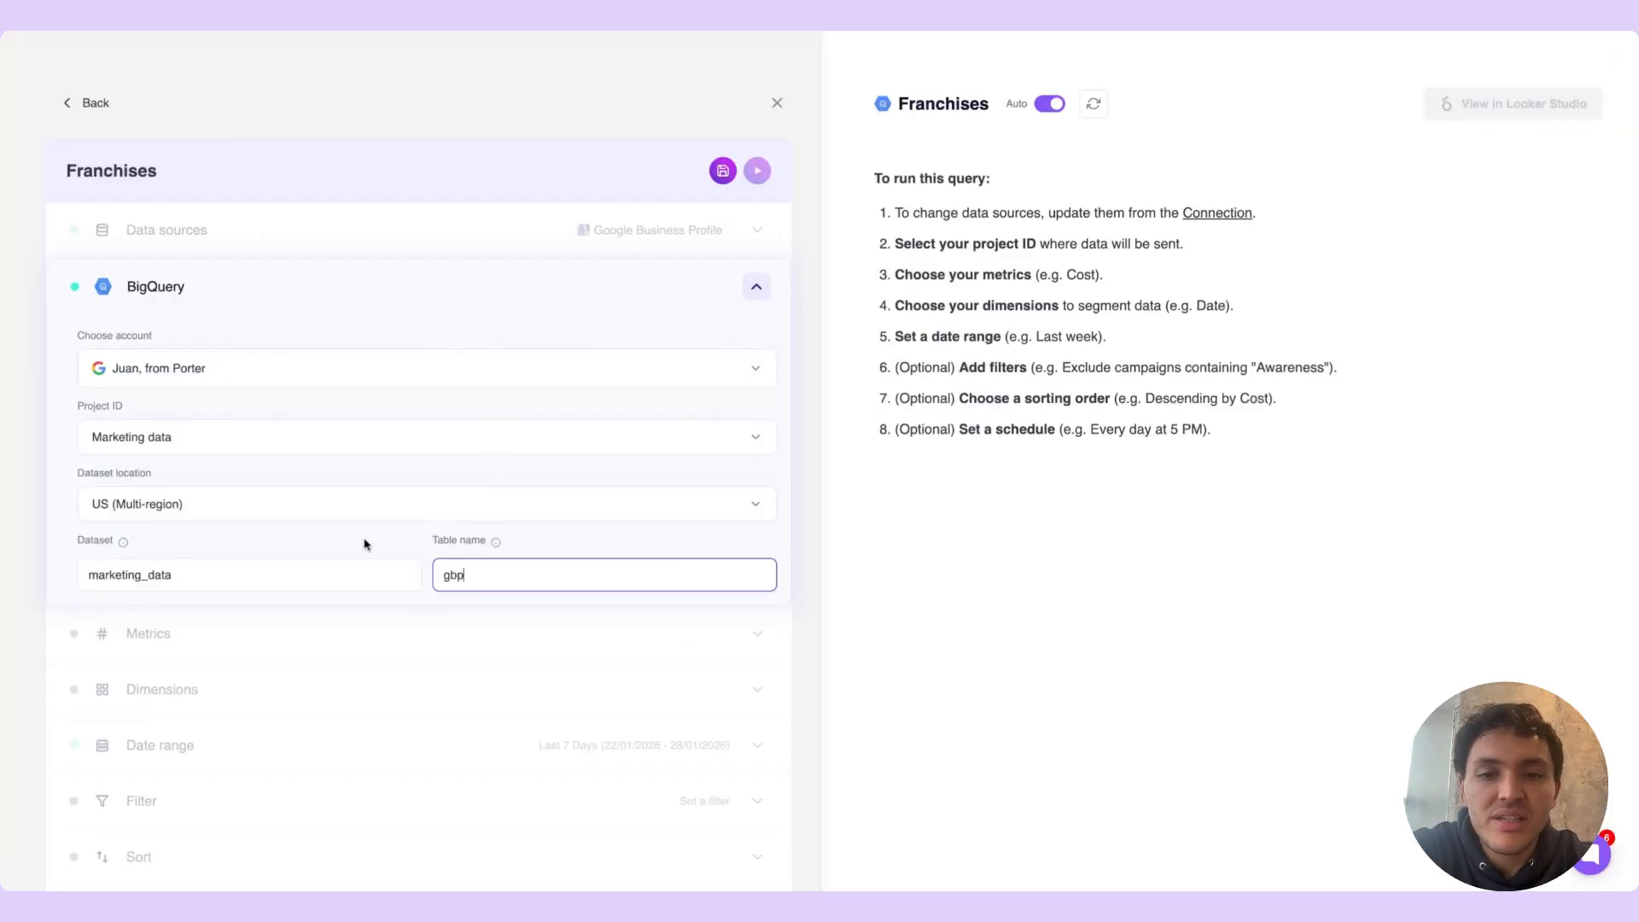
Back in Porter, set the destination table name to gbp and collapse the BigQuery settings
{"action": "left_click", "coordinate": [358, 535]}
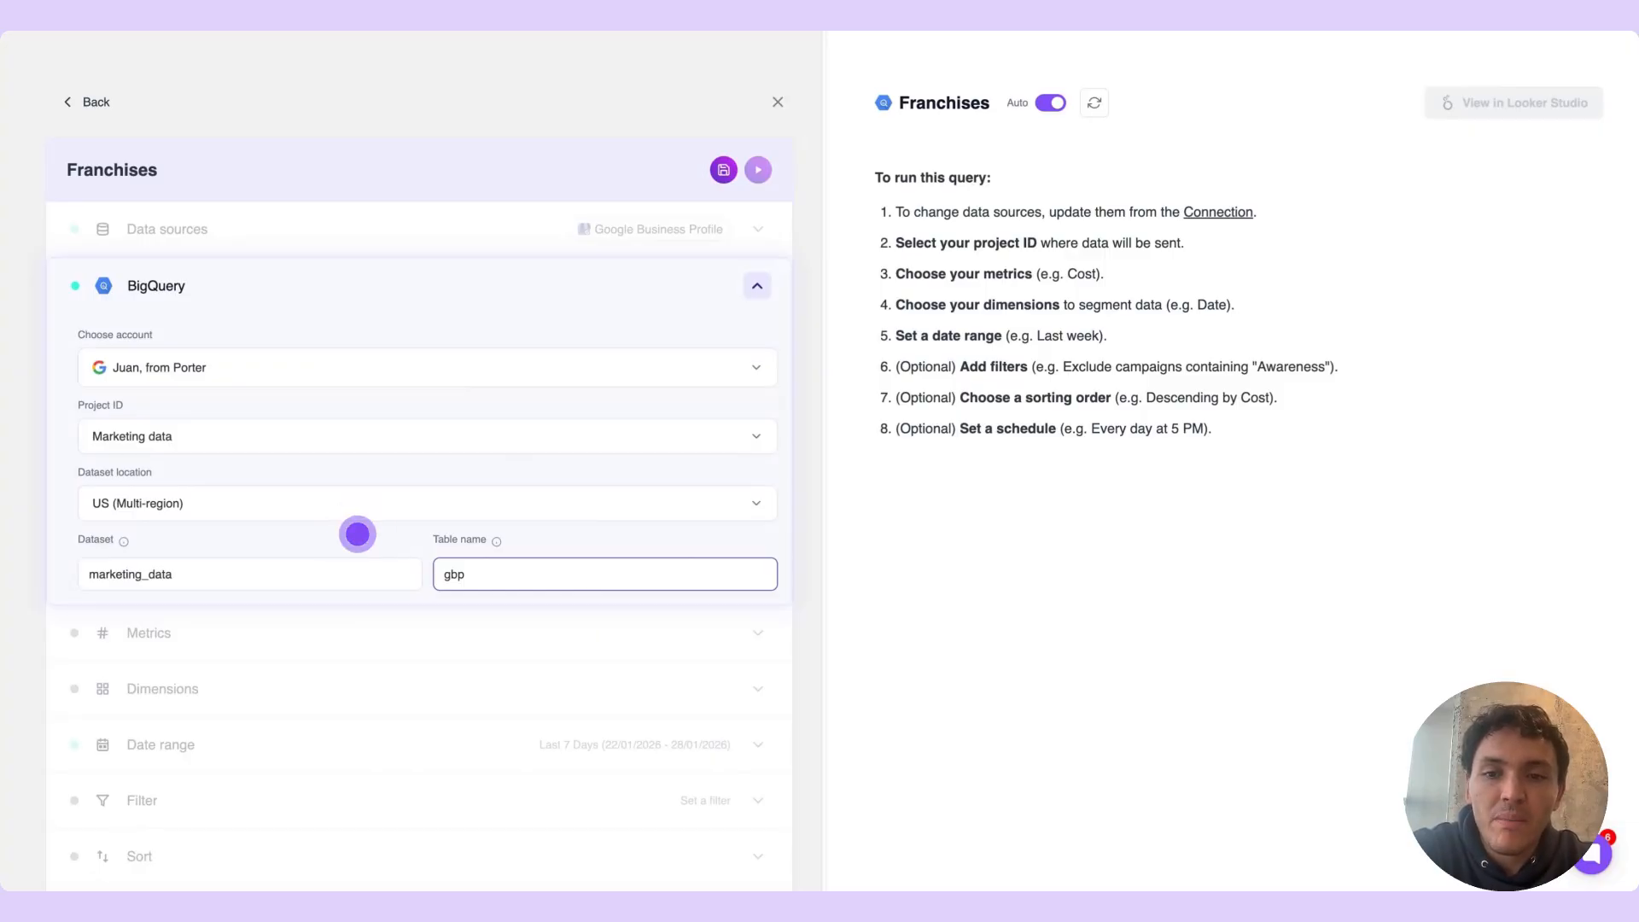
{"action": "left_click", "coordinate": [358, 535]}
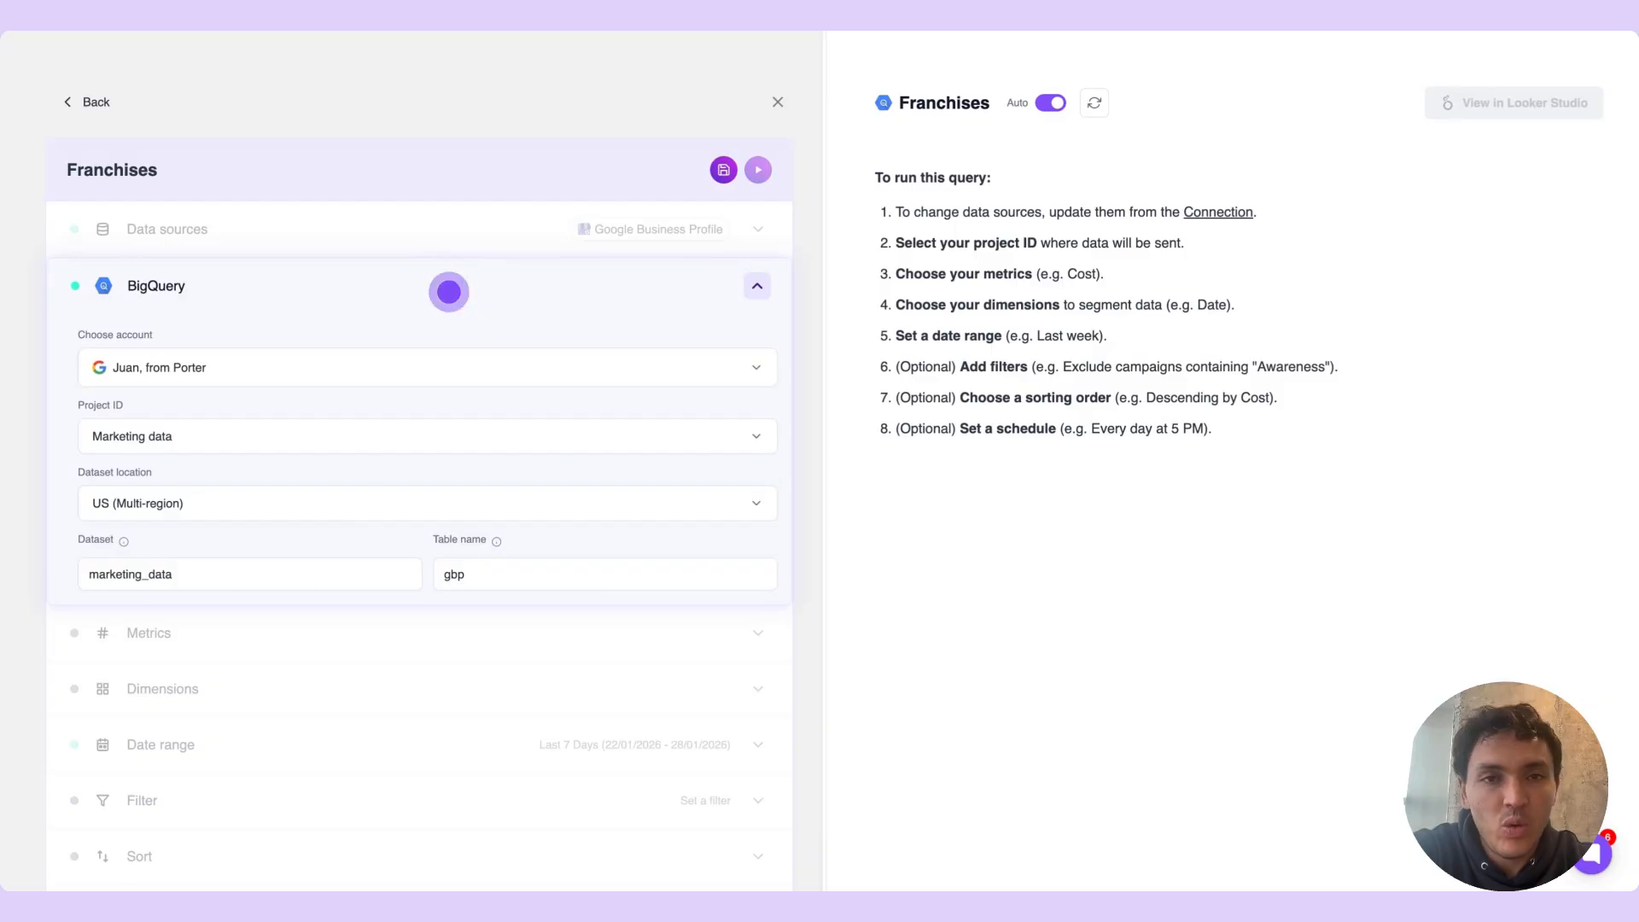
{"action": "left_click", "coordinate": [449, 292]}
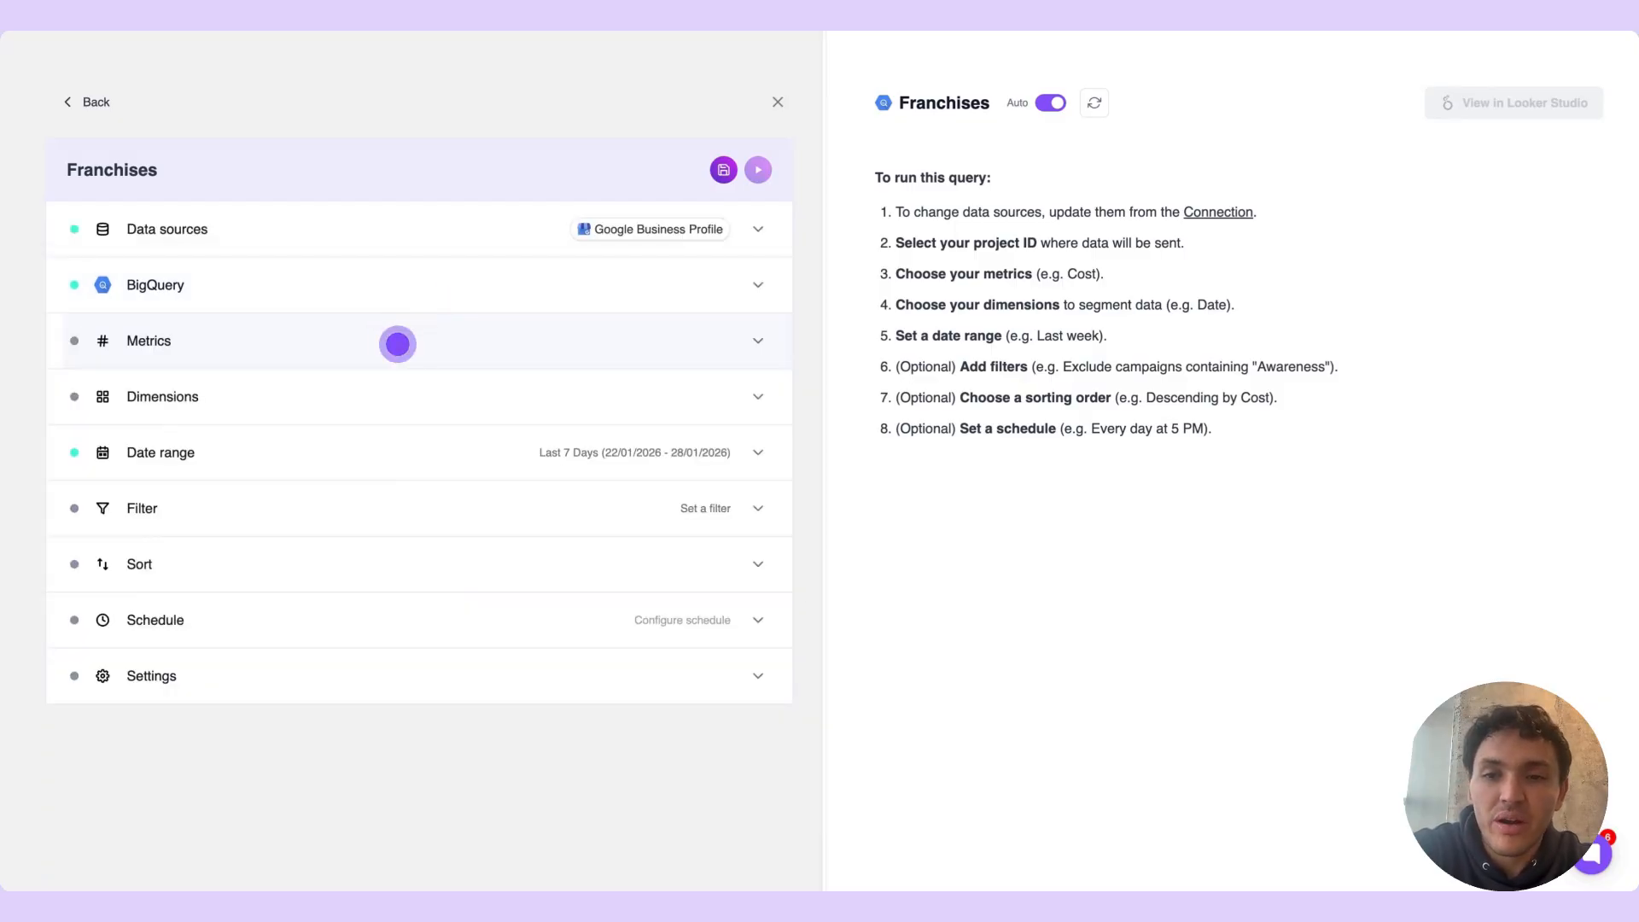
Find the impressions metrics and add Total impressions to the query's metrics
{"action": "left_click", "coordinate": [397, 343]}
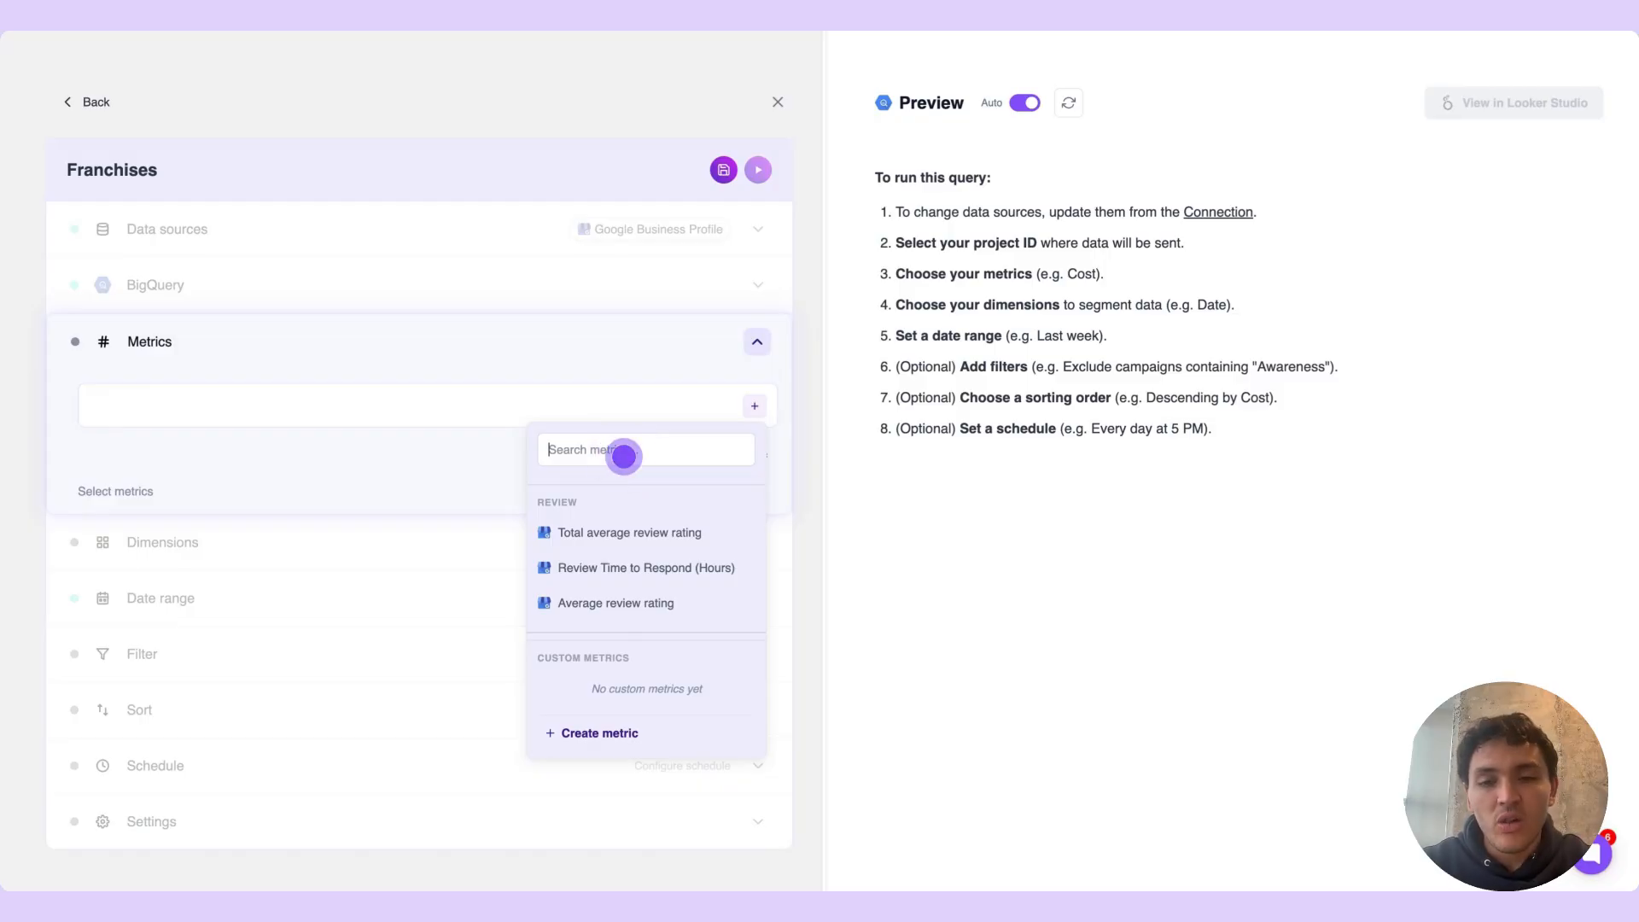
{"action": "type", "text": "impressions"}
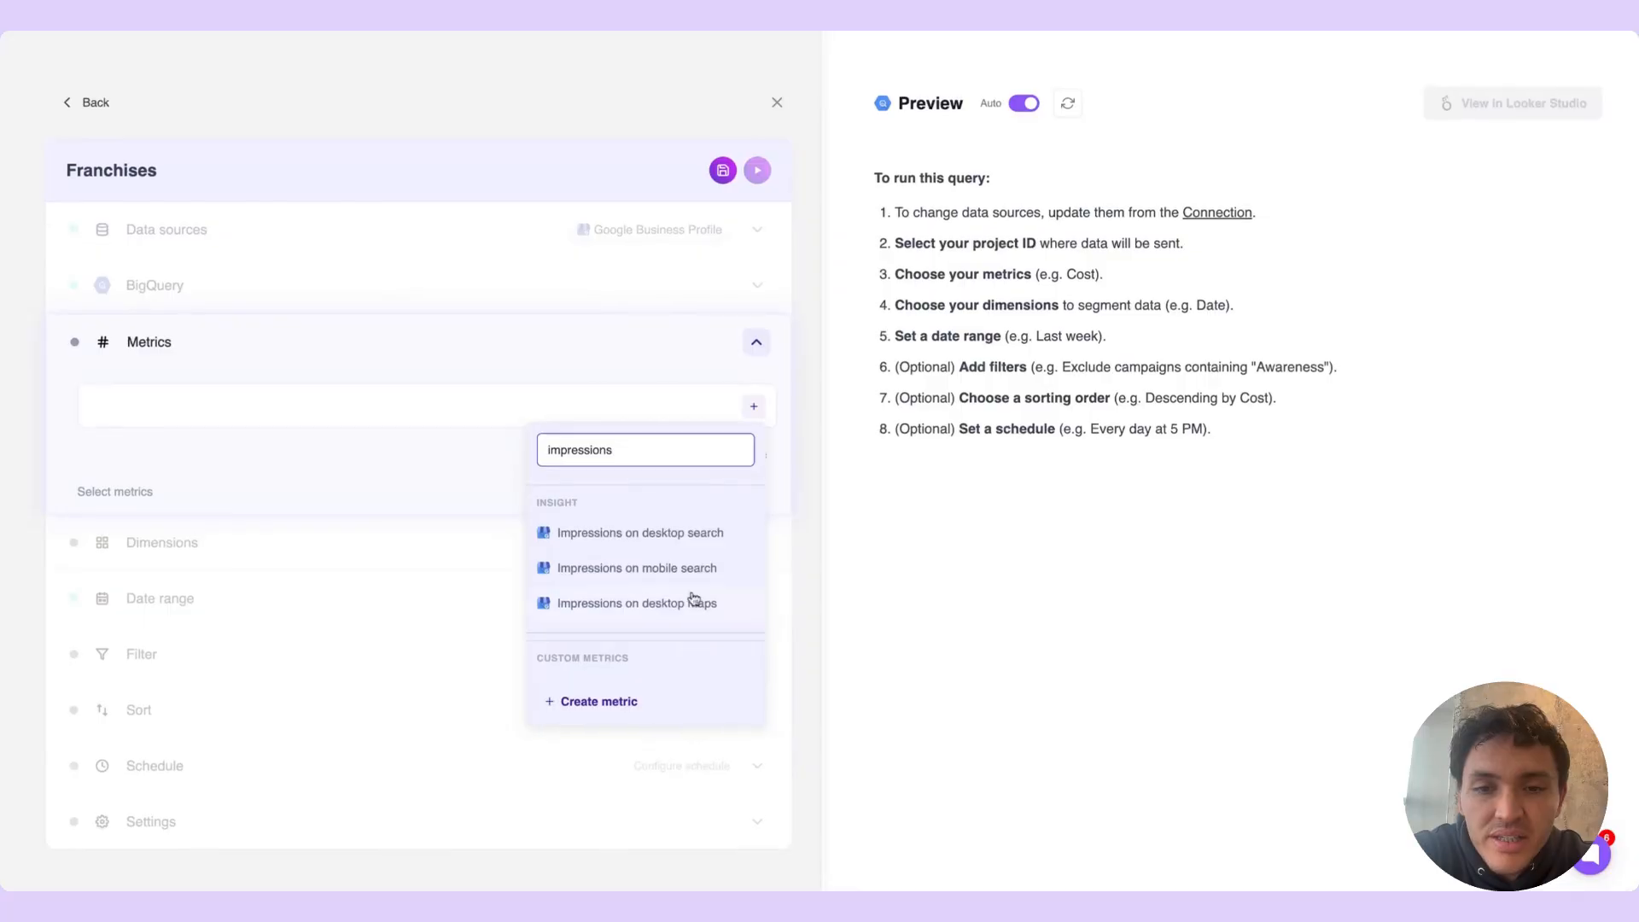
{"action": "scroll", "coordinate": [682, 610], "scroll_direction": "down", "scroll_amount": 2}
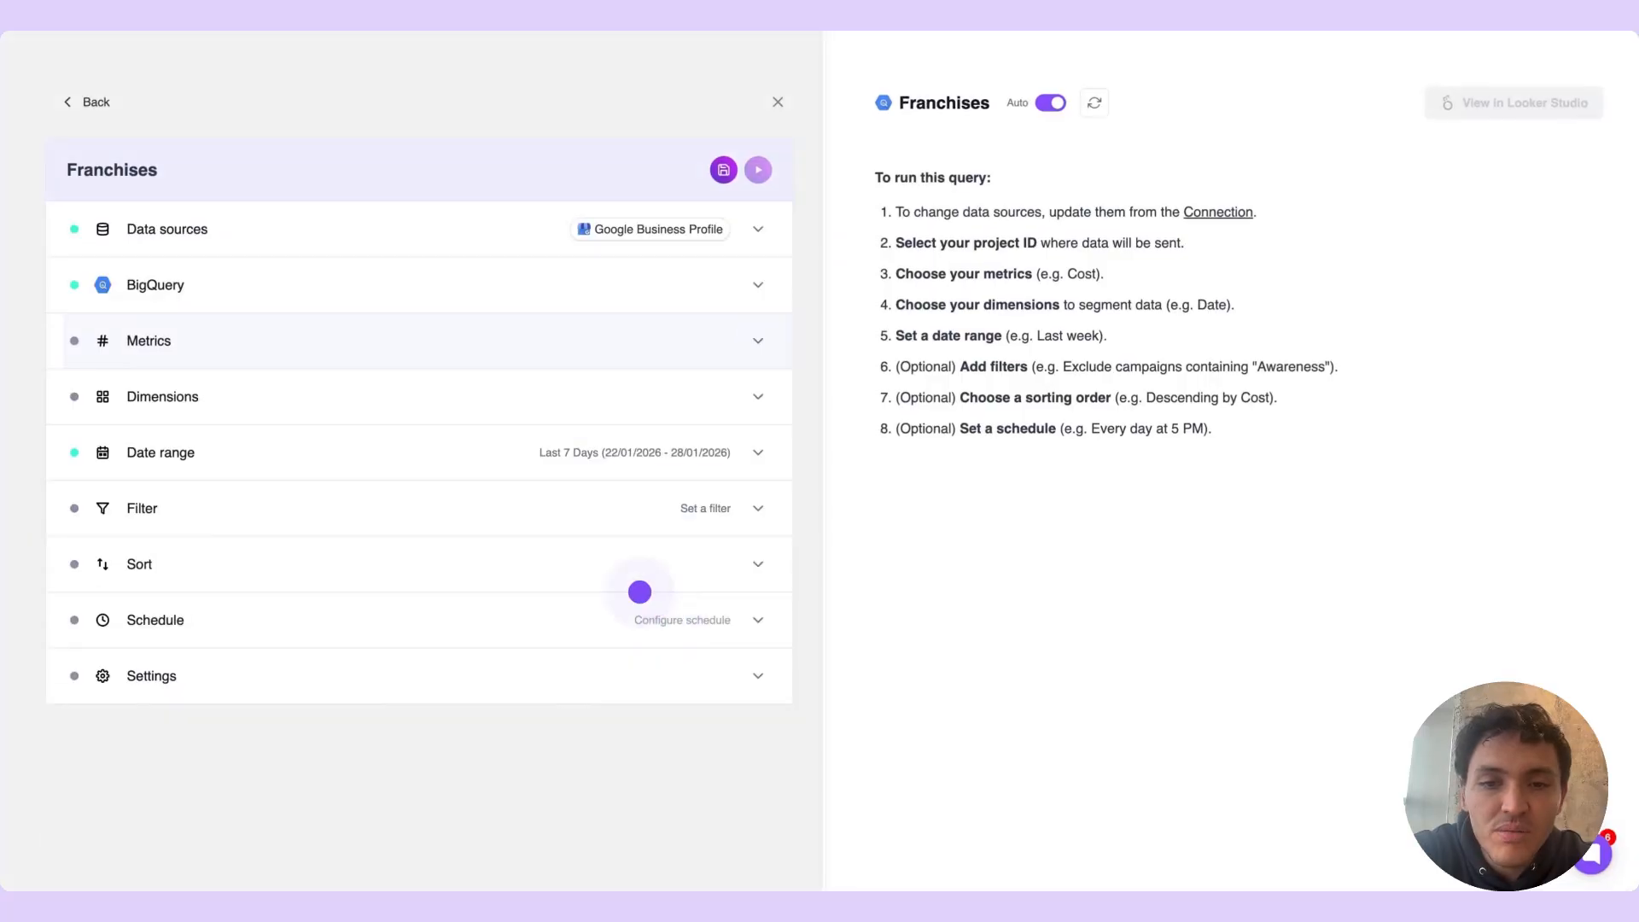
{"action": "left_click", "coordinate": [294, 341]}
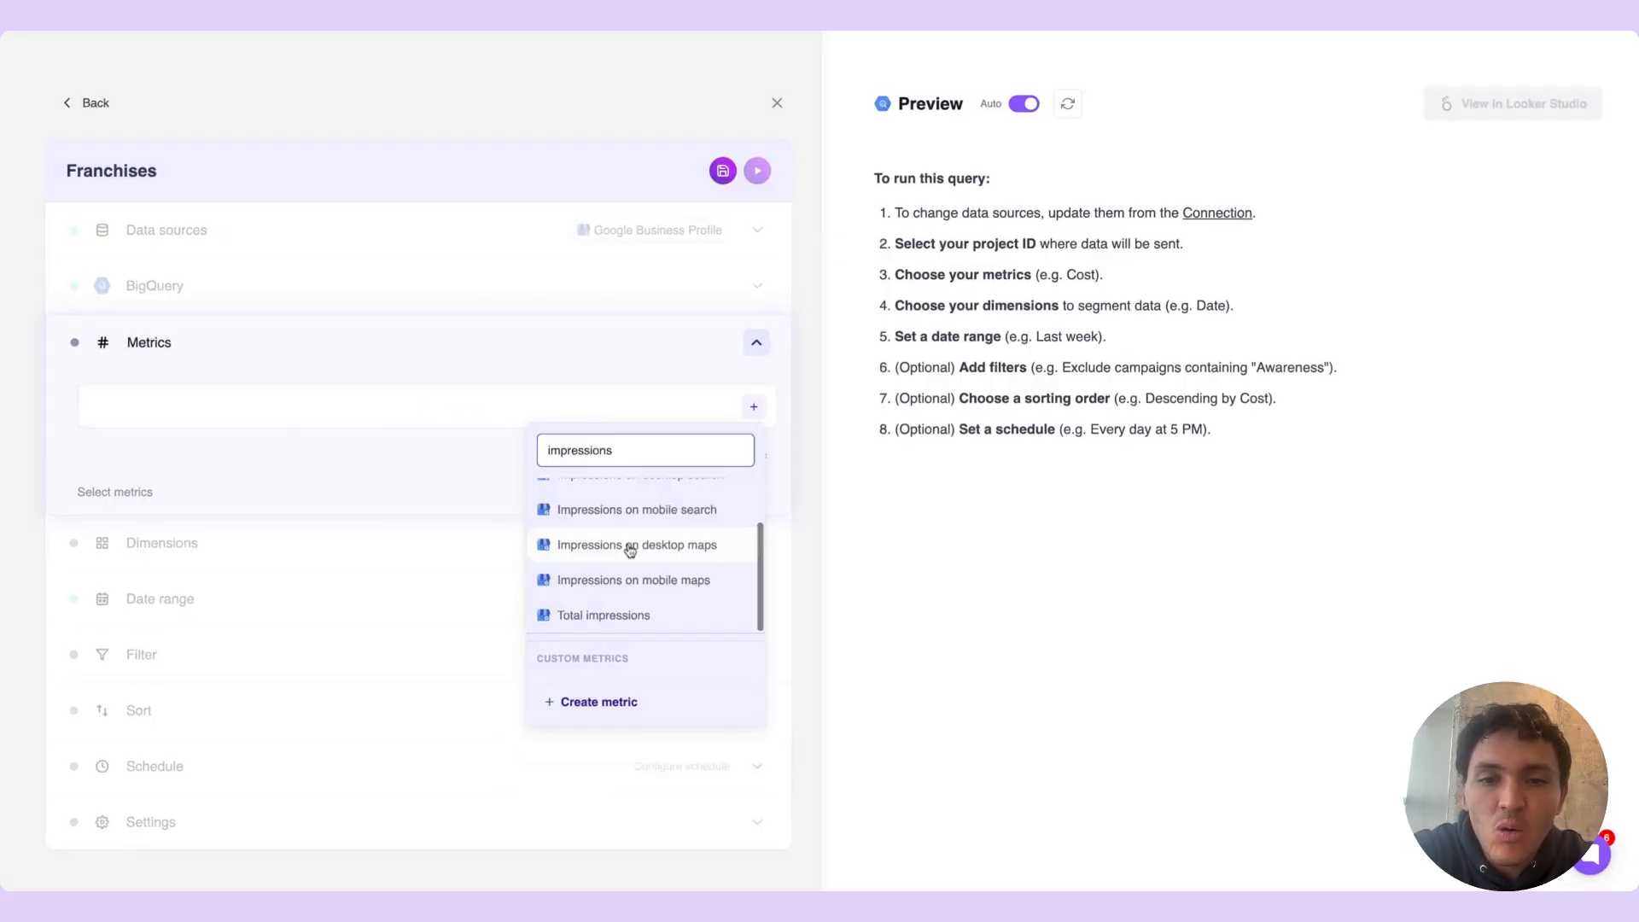
{"action": "left_click", "coordinate": [625, 615]}
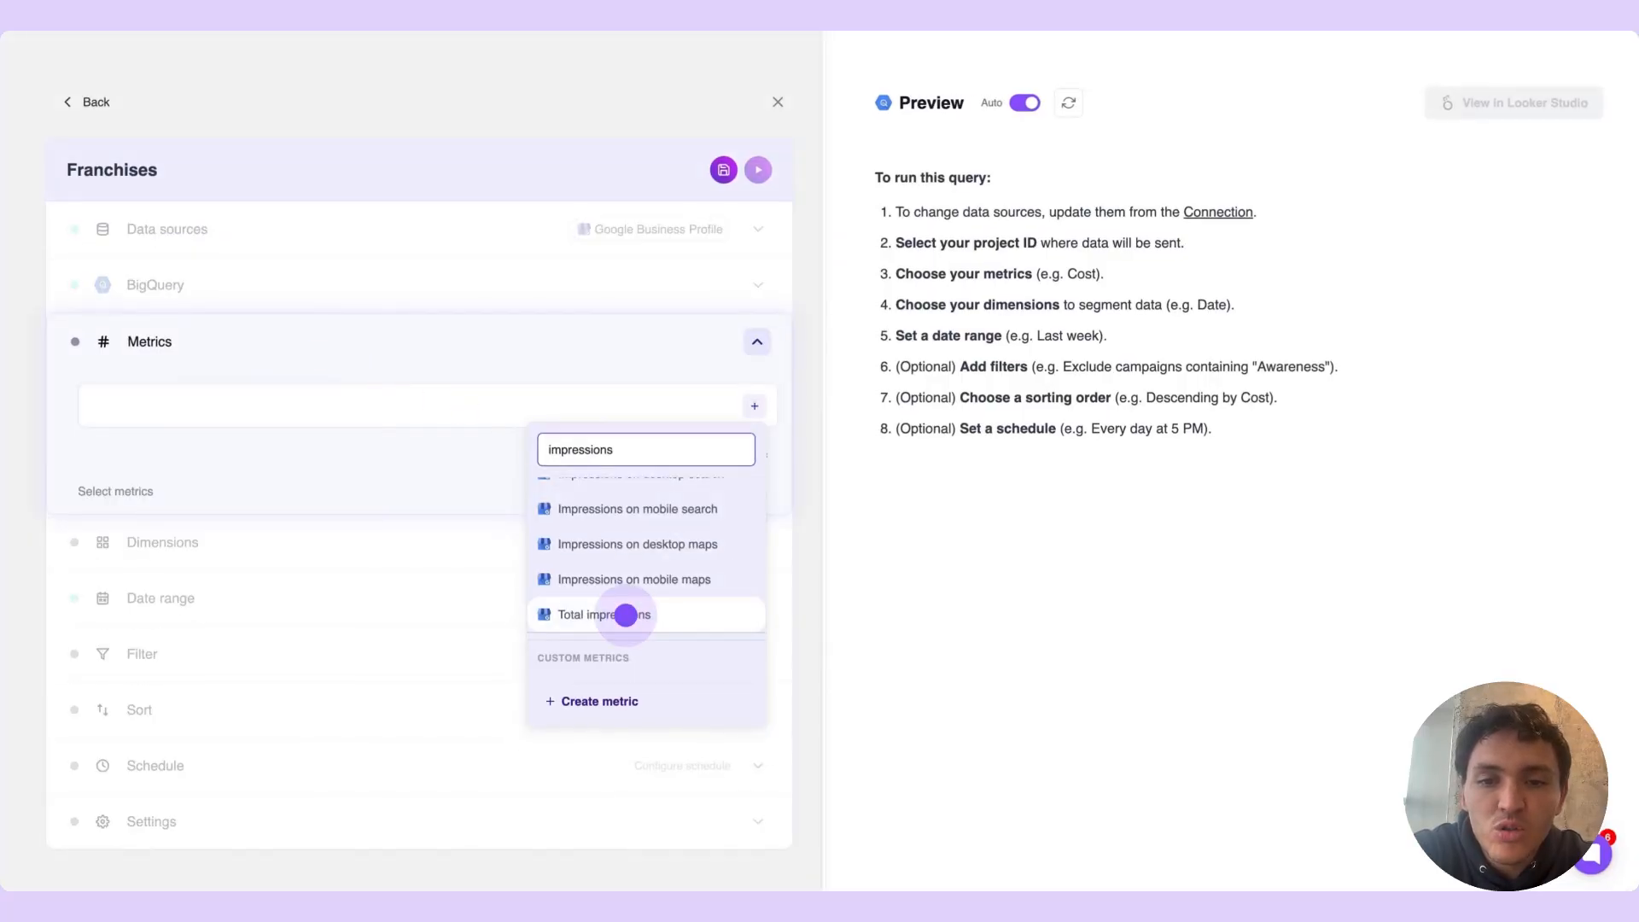
Add the Directions requests and Phone calls metrics to the query
{"action": "type", "text": "requ"}
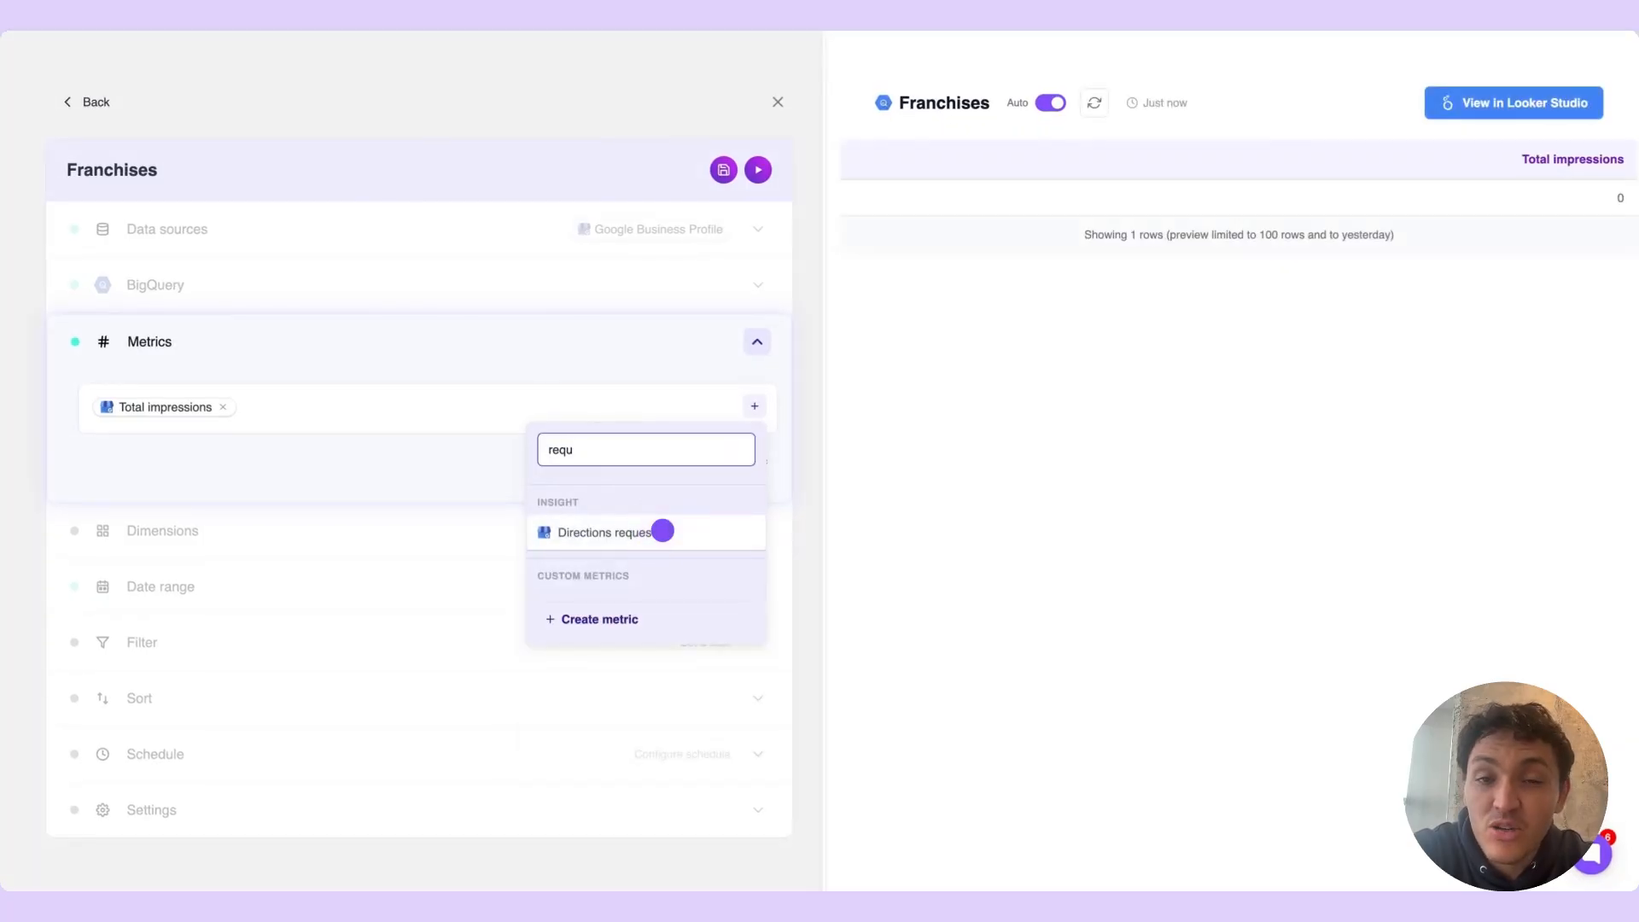
{"action": "left_click", "coordinate": [662, 531]}
{"action": "type", "text": "pho"}
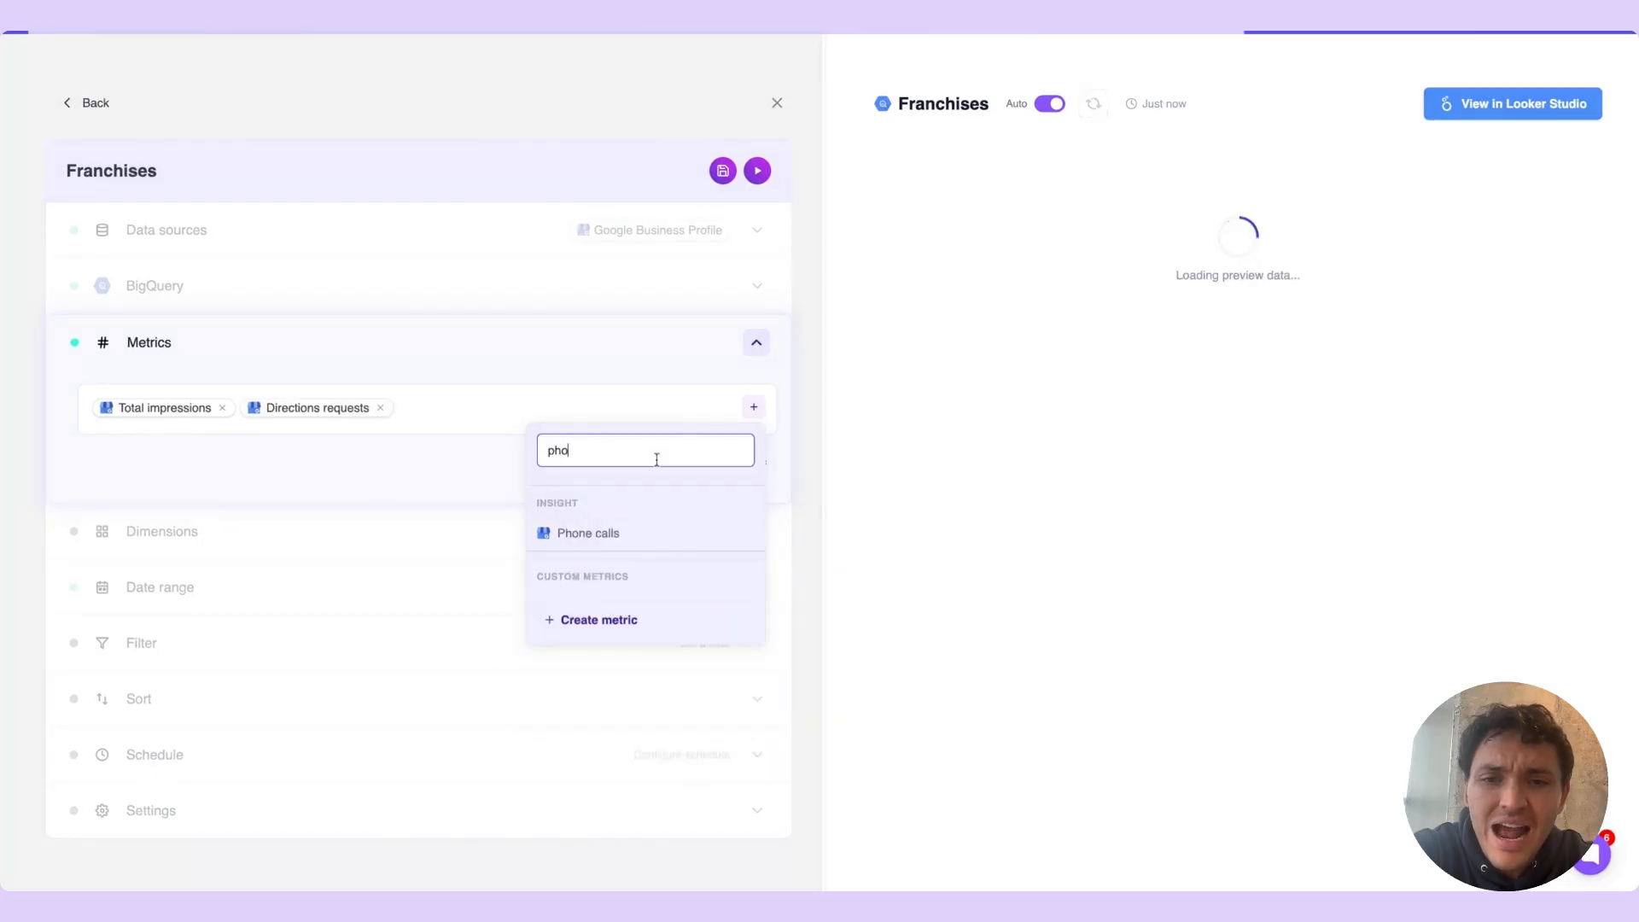
{"action": "type", "text": "ne"}
{"action": "left_click", "coordinate": [655, 530]}
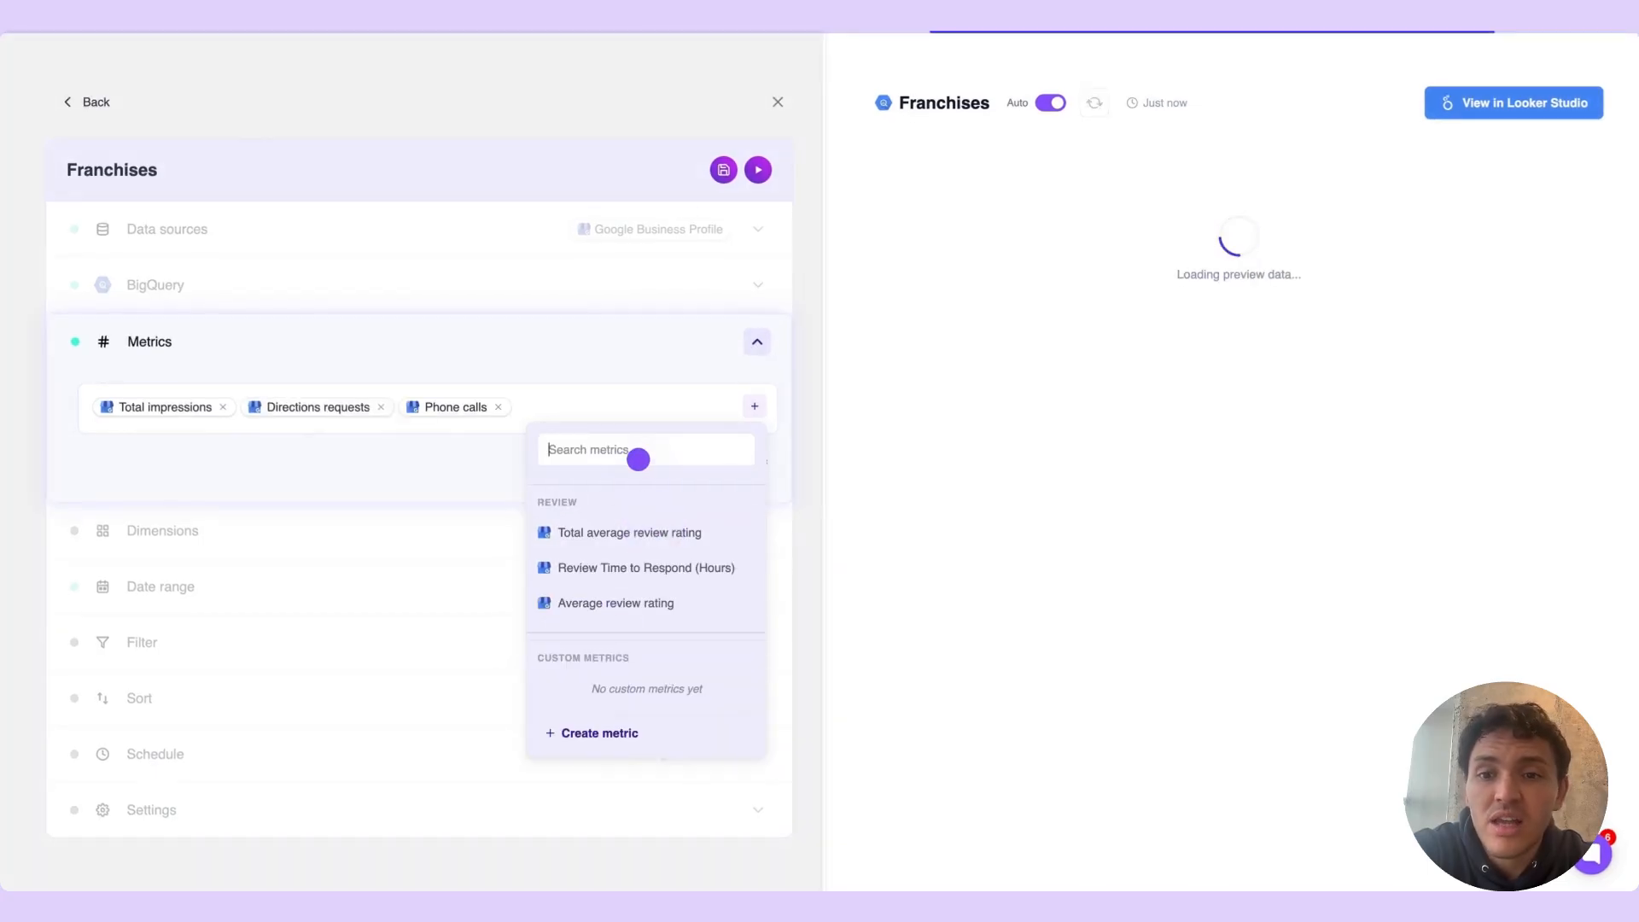
Add the Website clicks metric to the query and collapse the metrics section
{"action": "left_click", "coordinate": [637, 455]}
{"action": "type", "text": "c"}
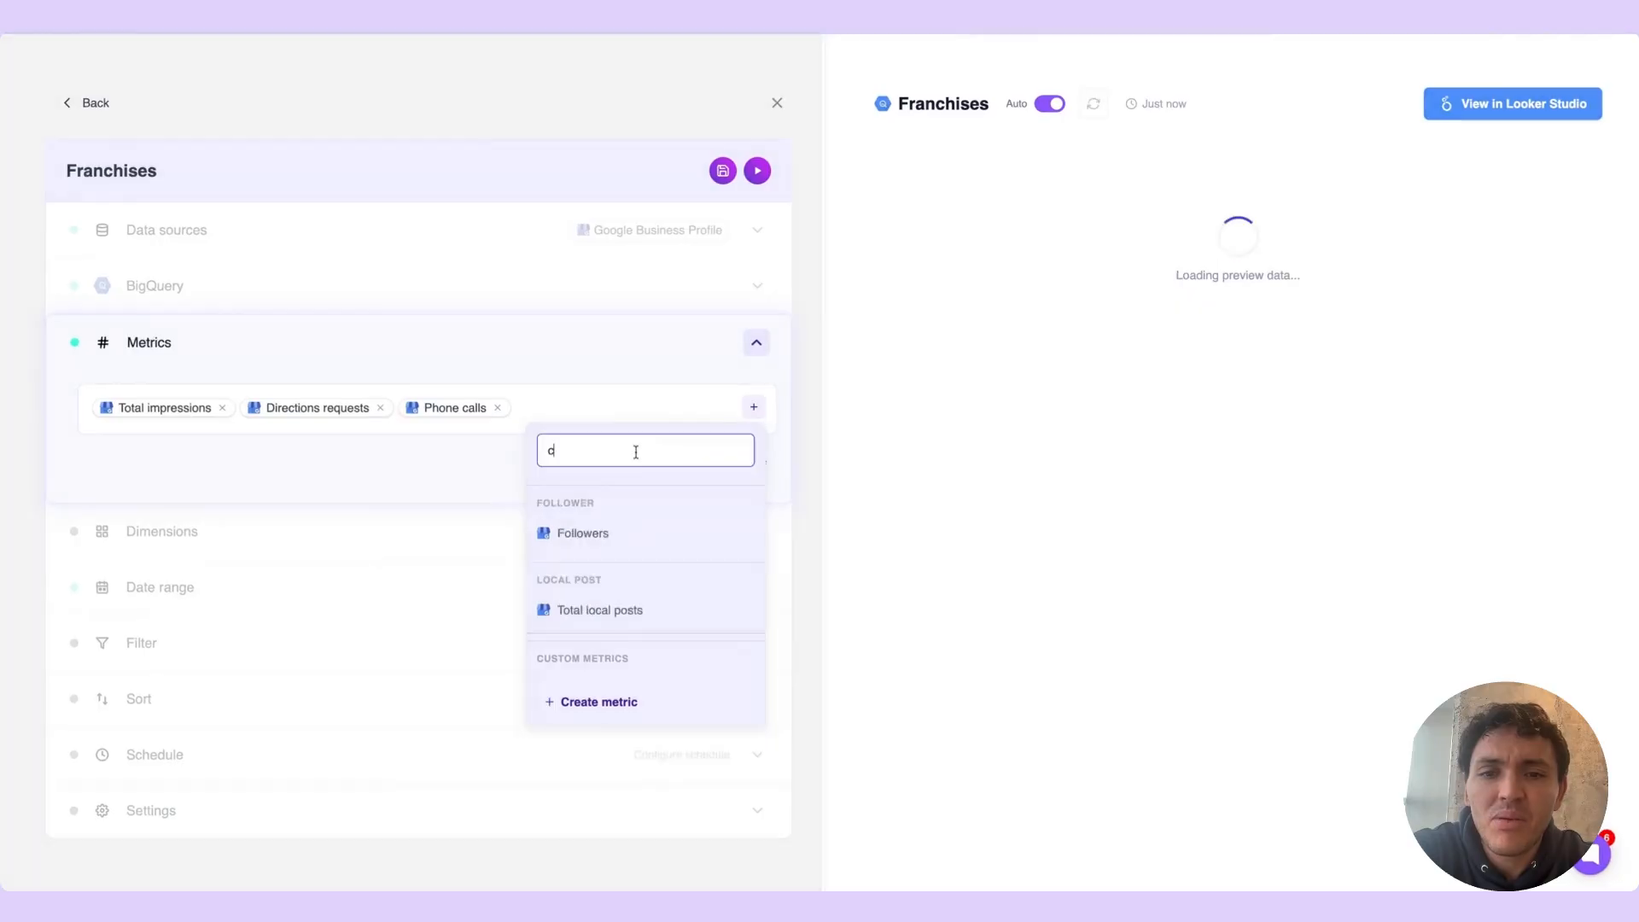
{"action": "type", "text": "lic"}
{"action": "left_click", "coordinate": [655, 530]}
{"action": "left_click", "coordinate": [655, 529]}
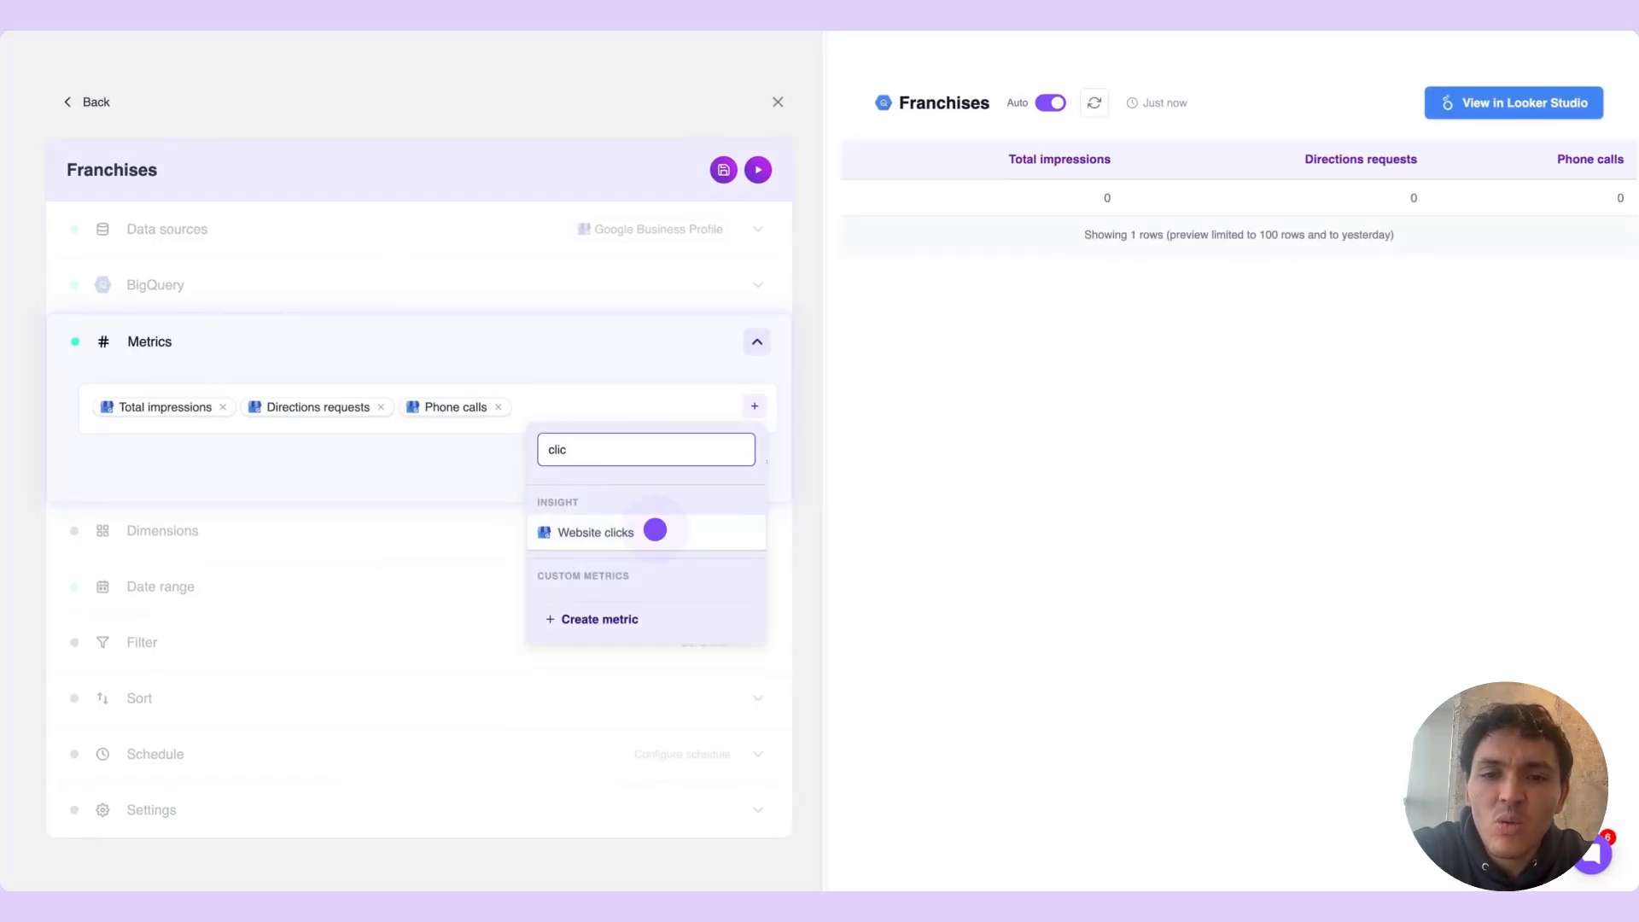
{"action": "left_click", "coordinate": [654, 530]}
{"action": "left_click", "coordinate": [655, 530]}
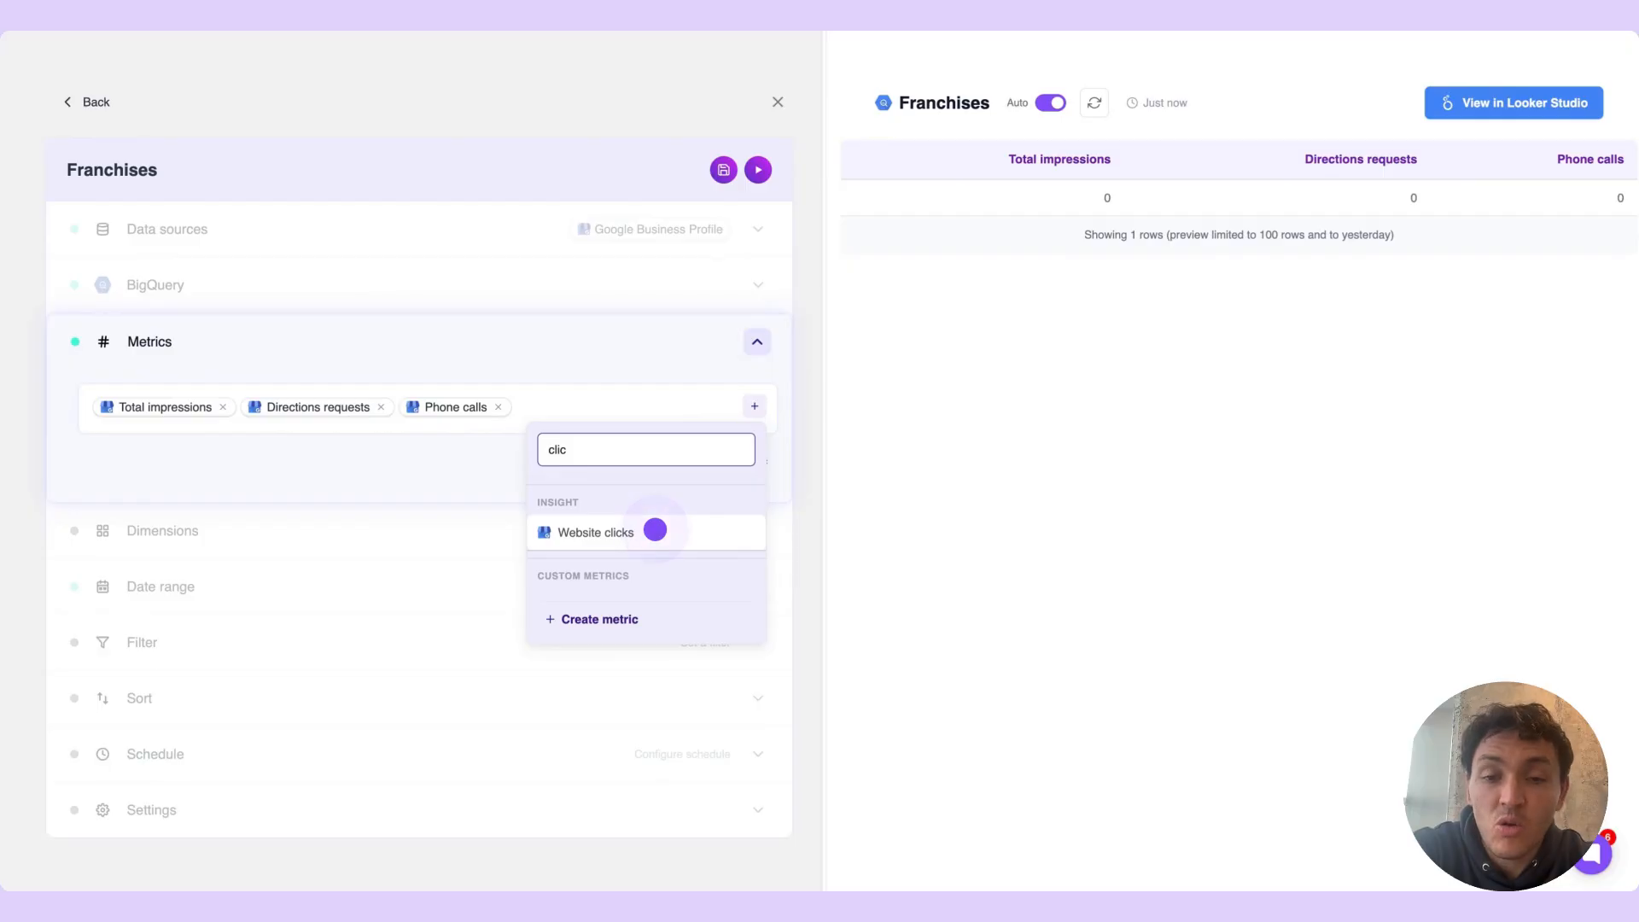
{"action": "left_click", "coordinate": [655, 530]}
{"action": "left_click", "coordinate": [624, 347]}
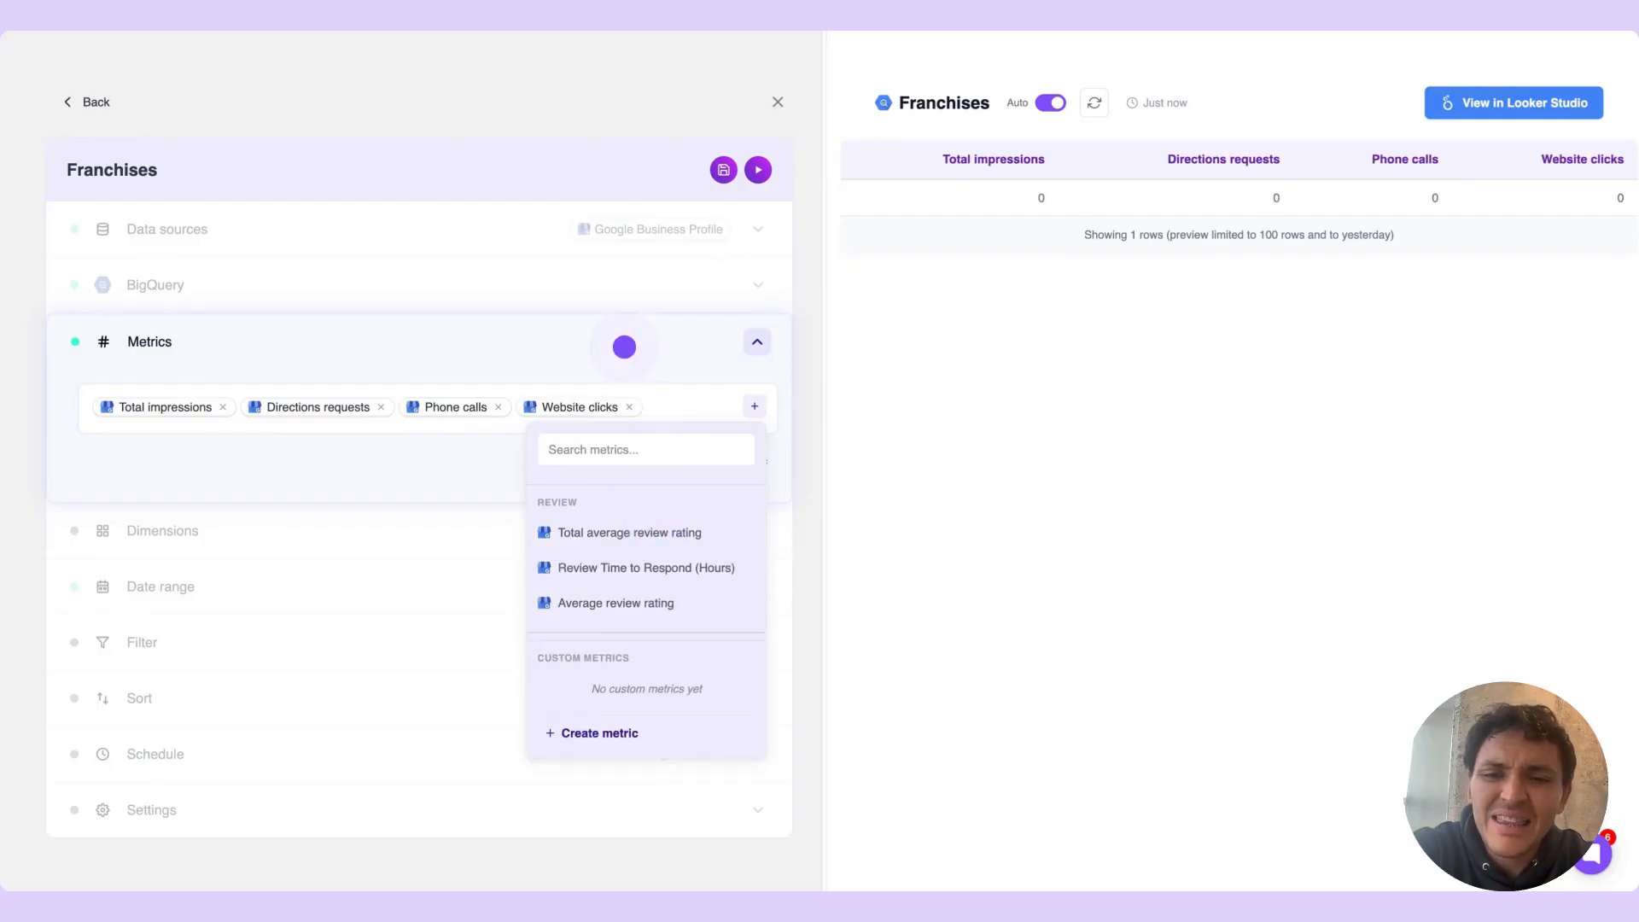
{"action": "left_click", "coordinate": [624, 347]}
Reopen the metrics section and start a custom metric named Total conversions
{"action": "left_click", "coordinate": [396, 352]}
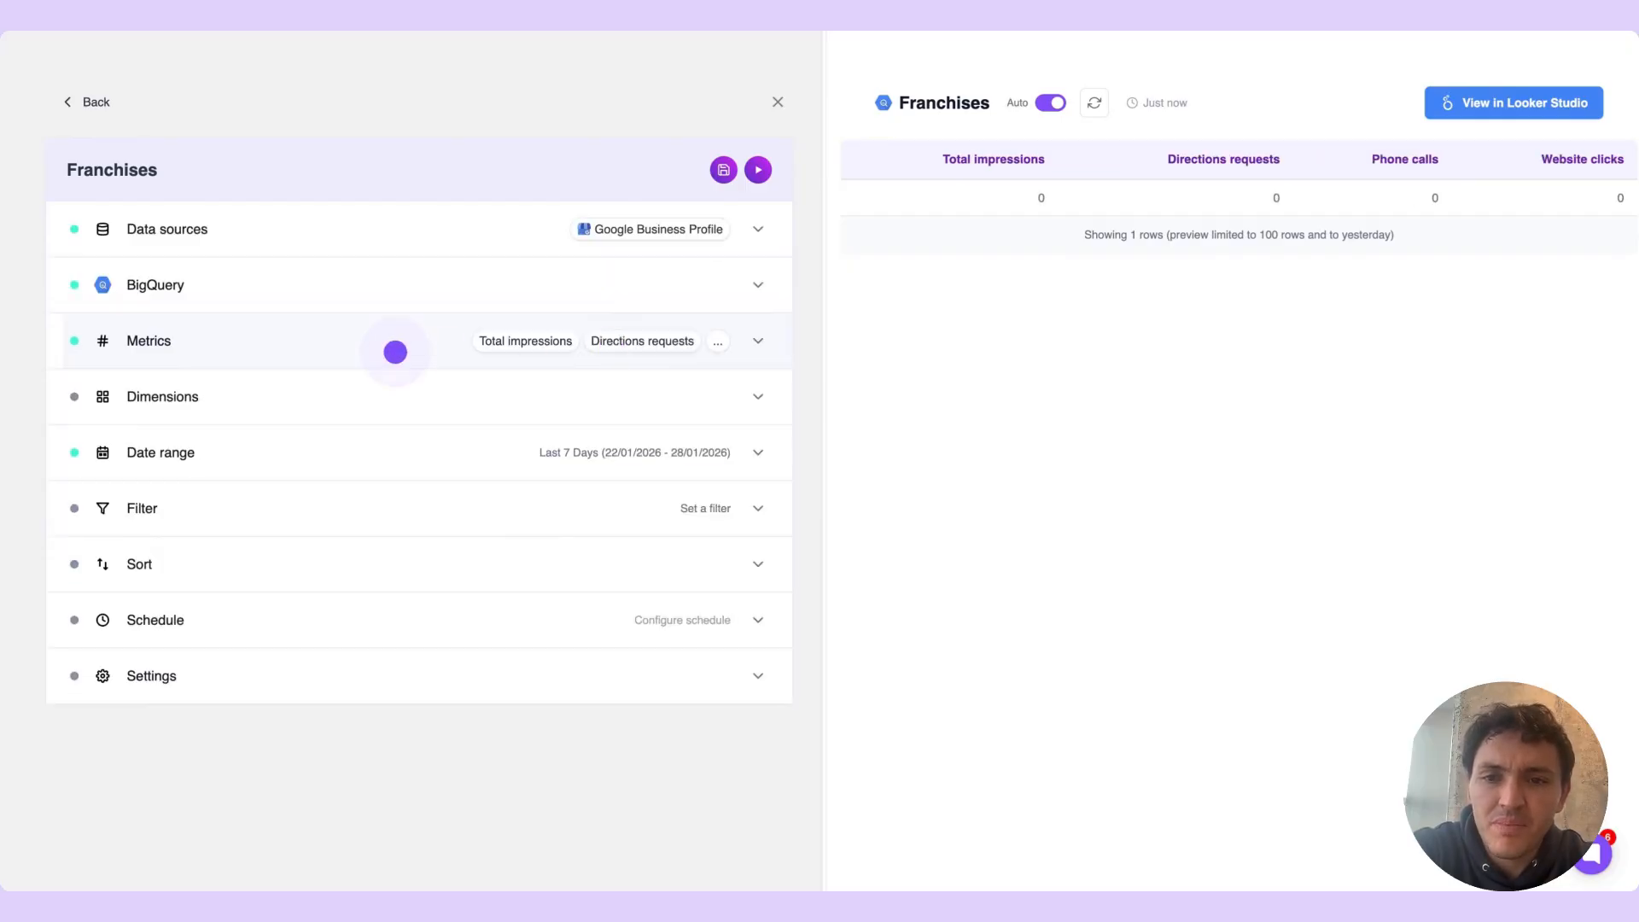
{"action": "left_click", "coordinate": [486, 470]}
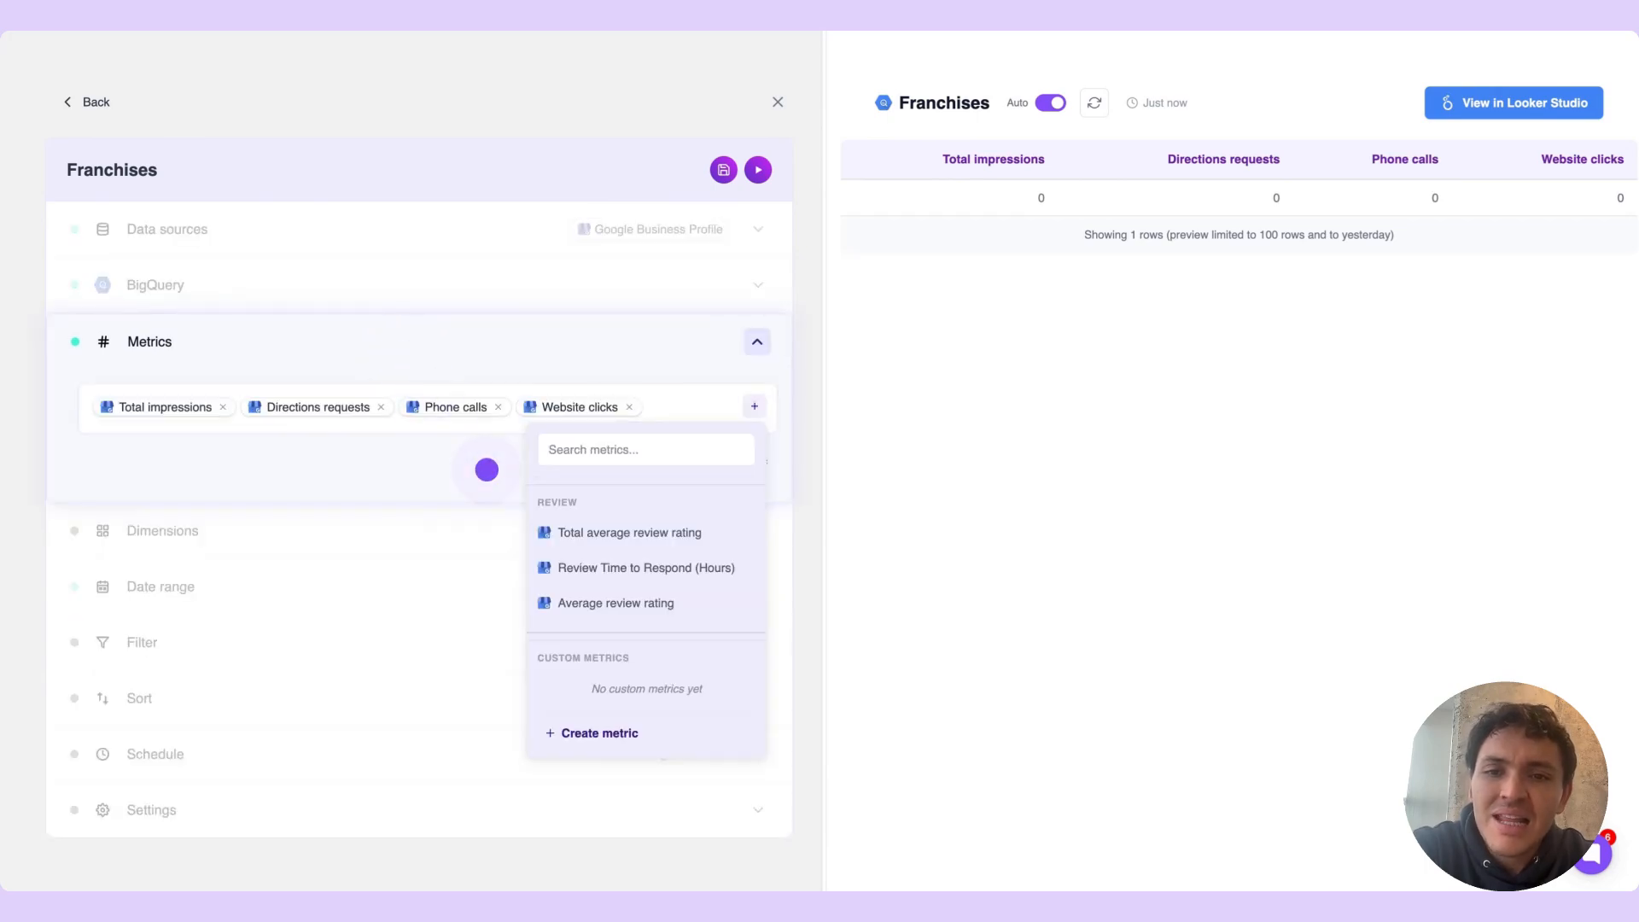
{"action": "left_click", "coordinate": [487, 469]}
{"action": "left_click", "coordinate": [486, 469]}
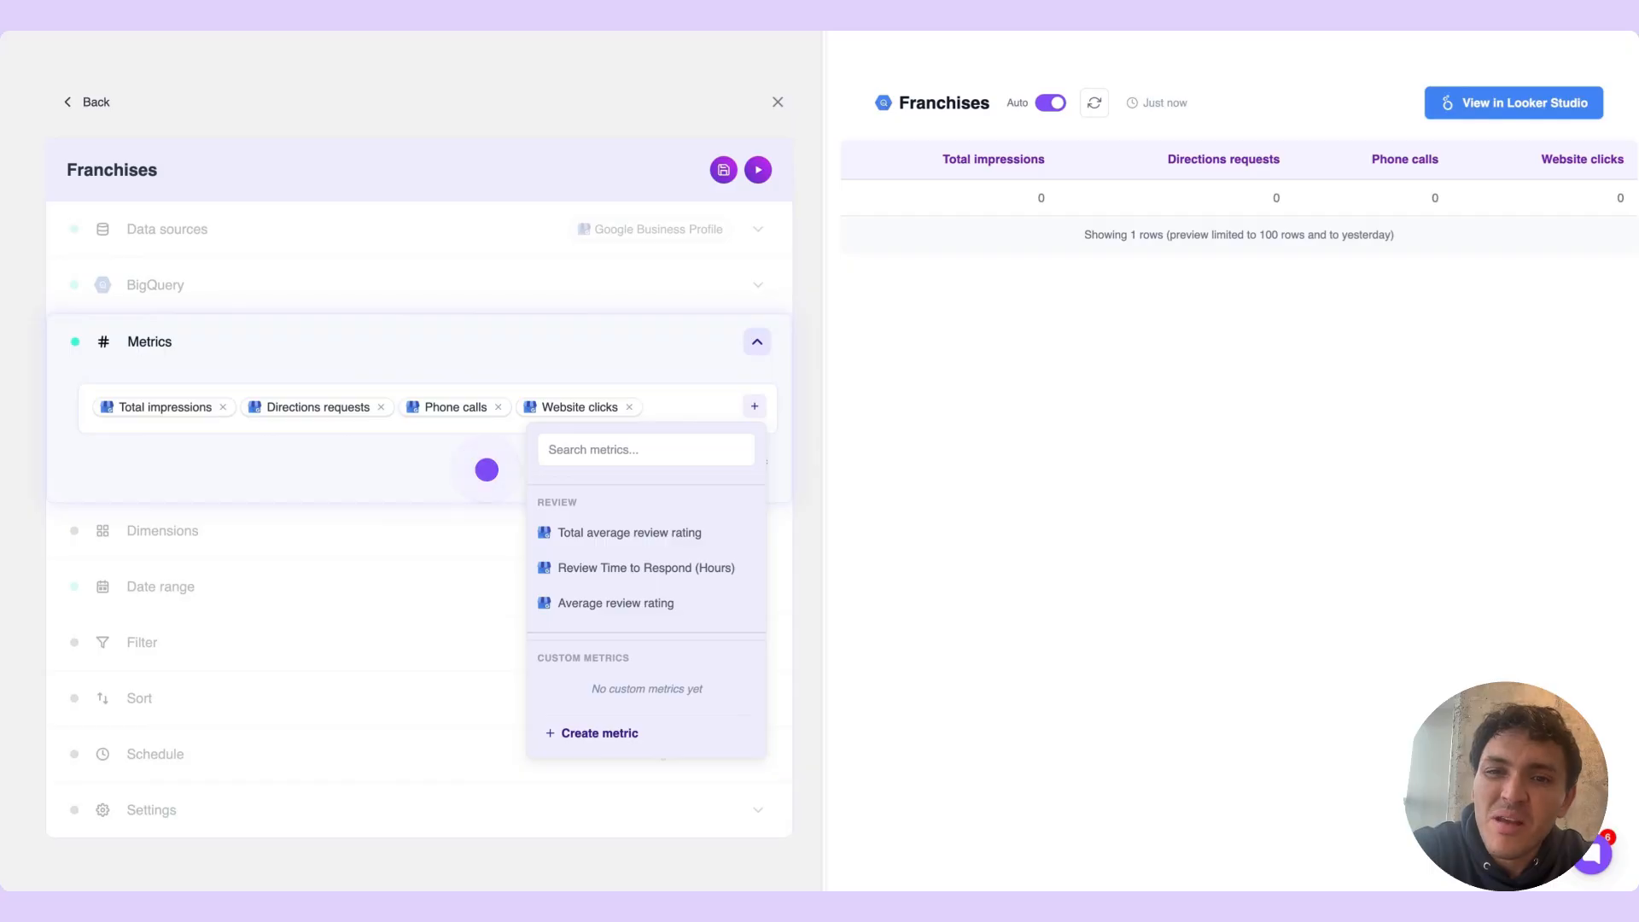
{"action": "left_click", "coordinate": [486, 469]}
{"action": "left_click", "coordinate": [721, 455]}
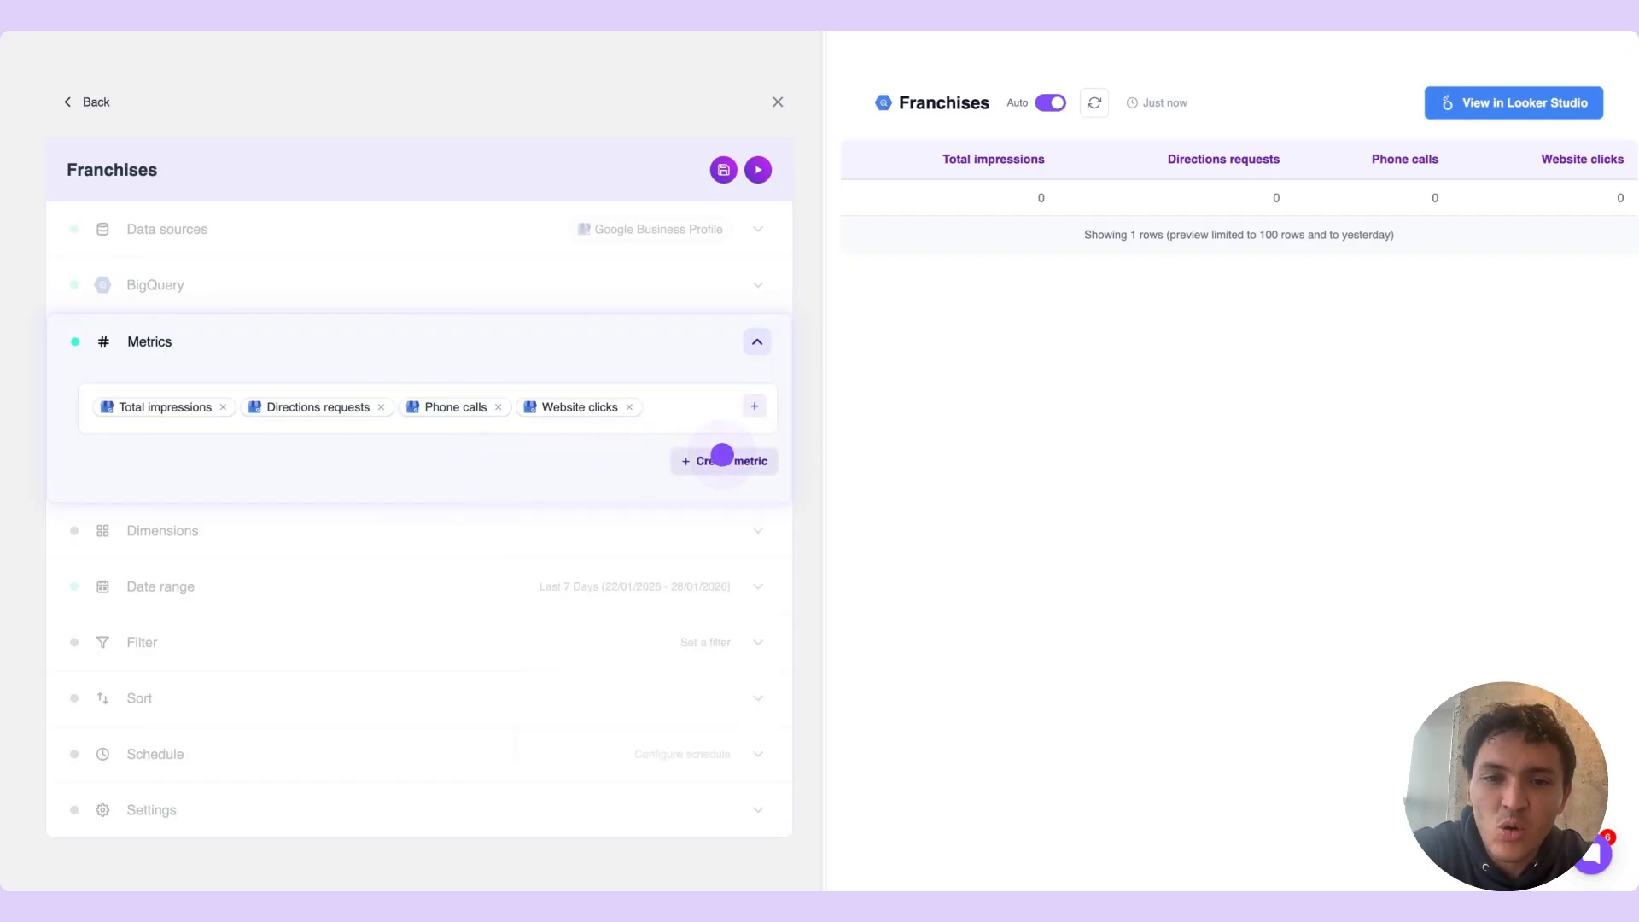
{"action": "left_click", "coordinate": [721, 455]}
{"action": "left_click", "coordinate": [545, 201]}
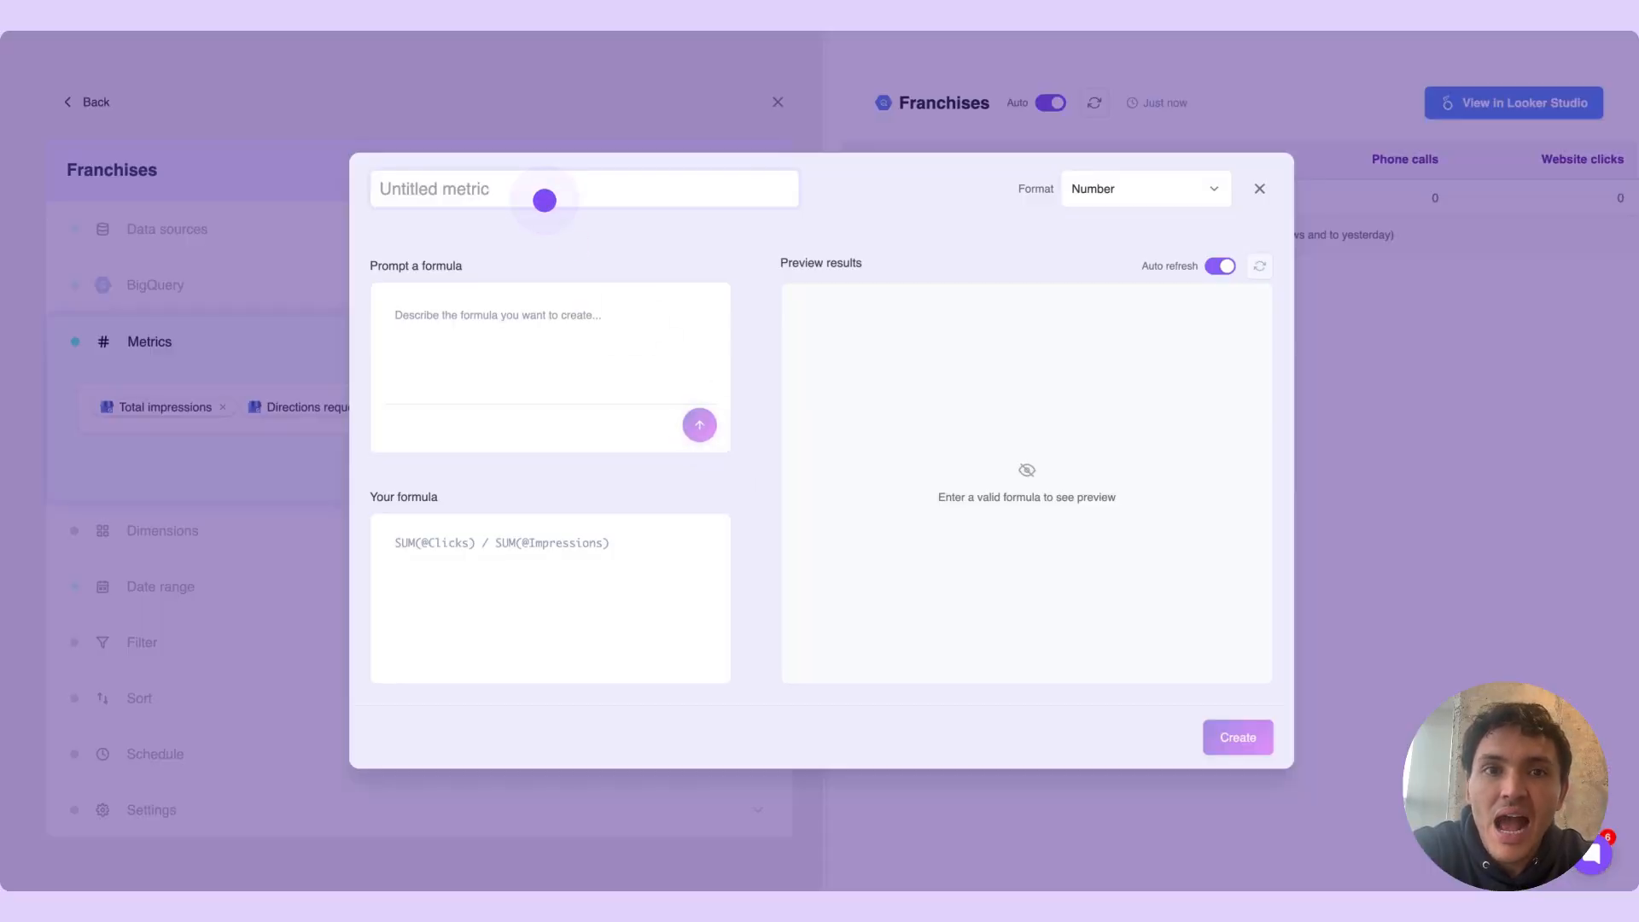
{"action": "left_click", "coordinate": [545, 201]}
{"action": "left_click", "coordinate": [545, 201]}
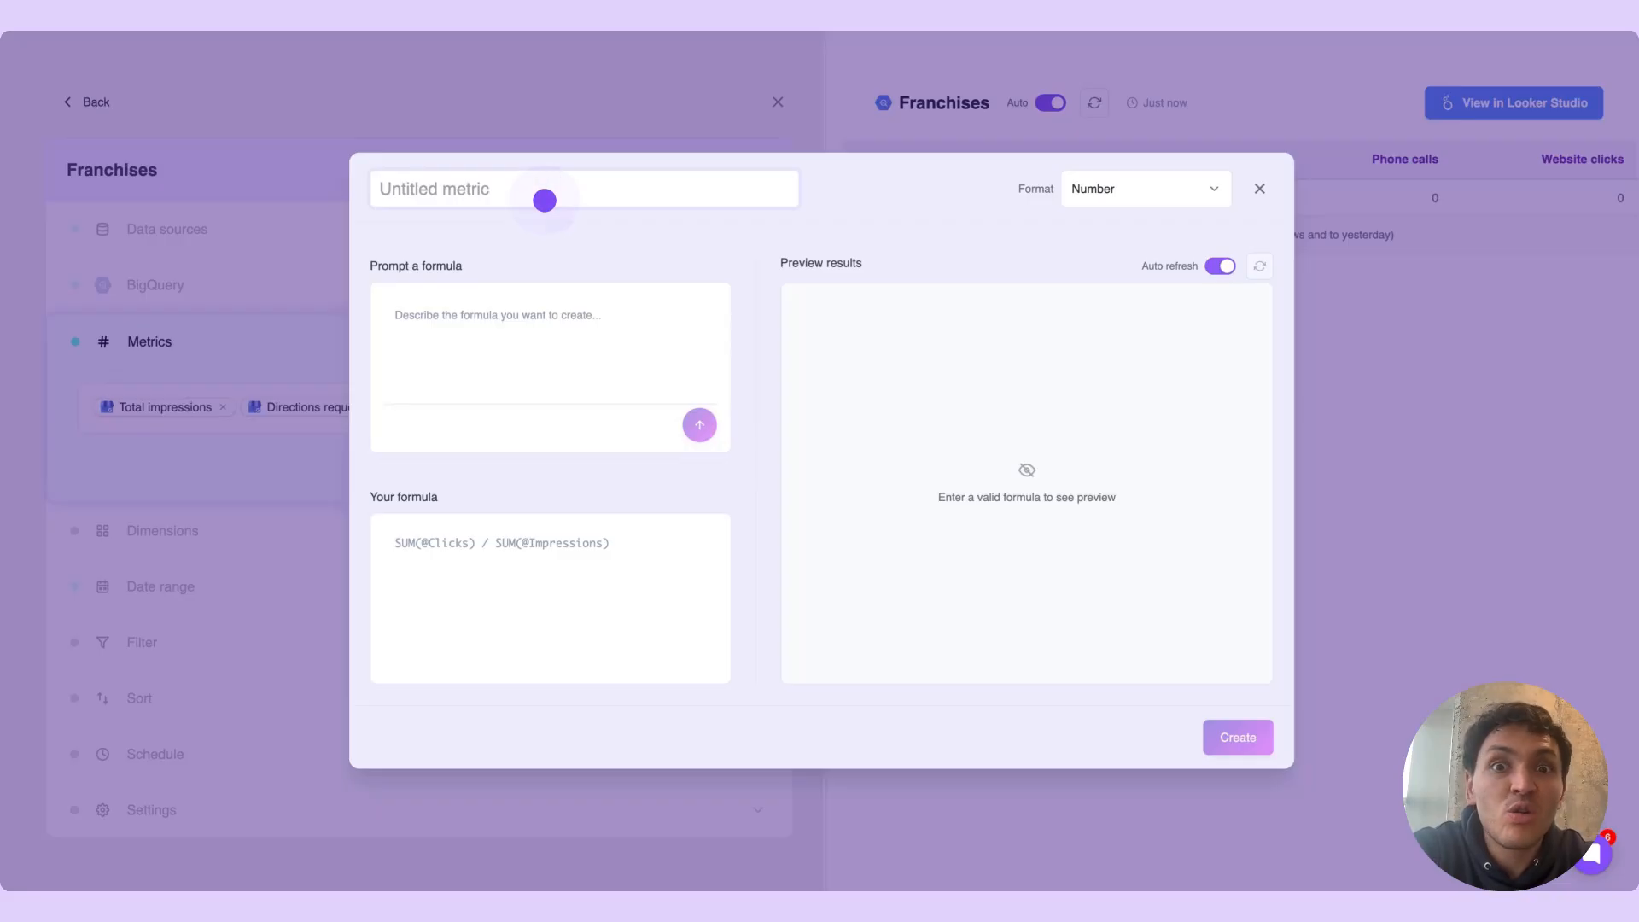
{"action": "left_click", "coordinate": [544, 200]}
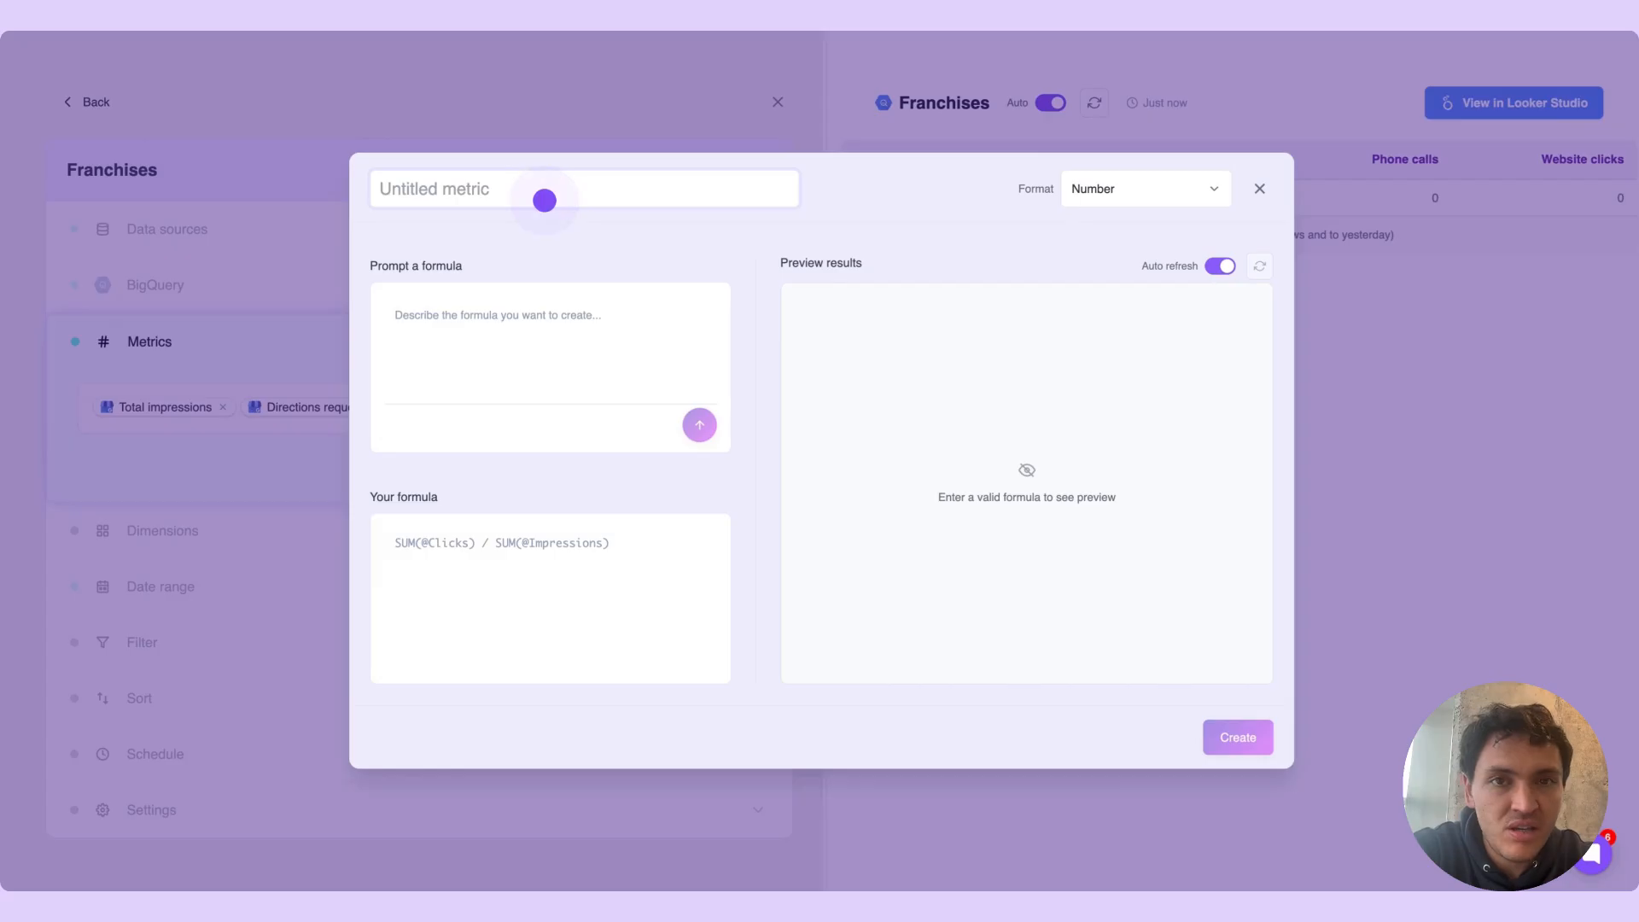
{"action": "left_click", "coordinate": [544, 200]}
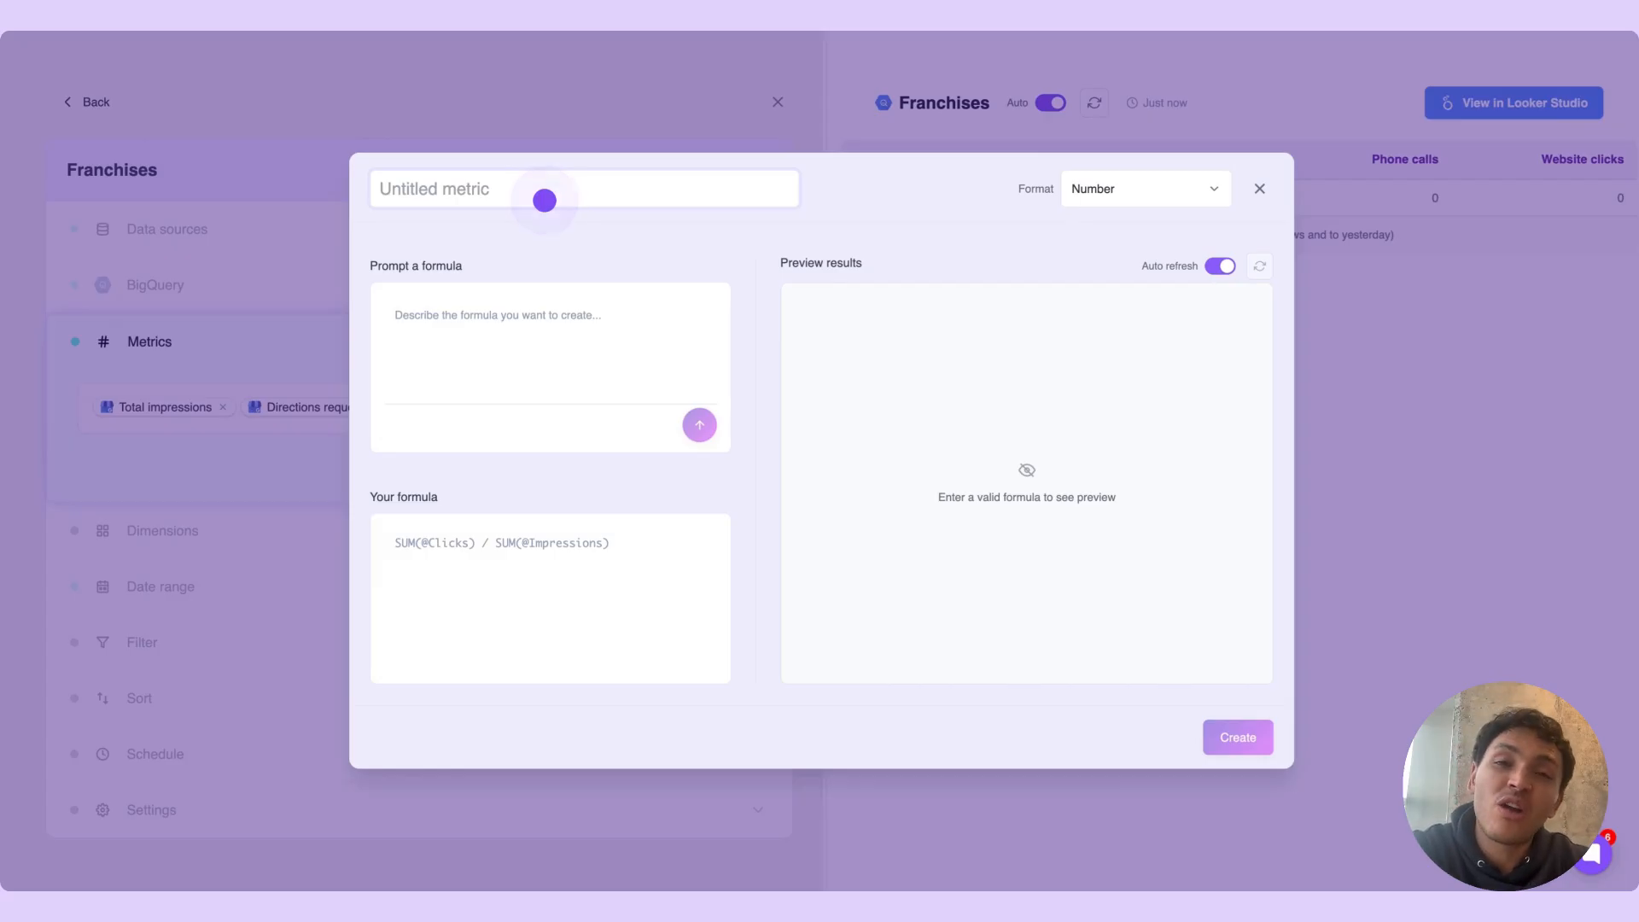
{"action": "left_click", "coordinate": [544, 200]}
{"action": "left_click", "coordinate": [544, 201]}
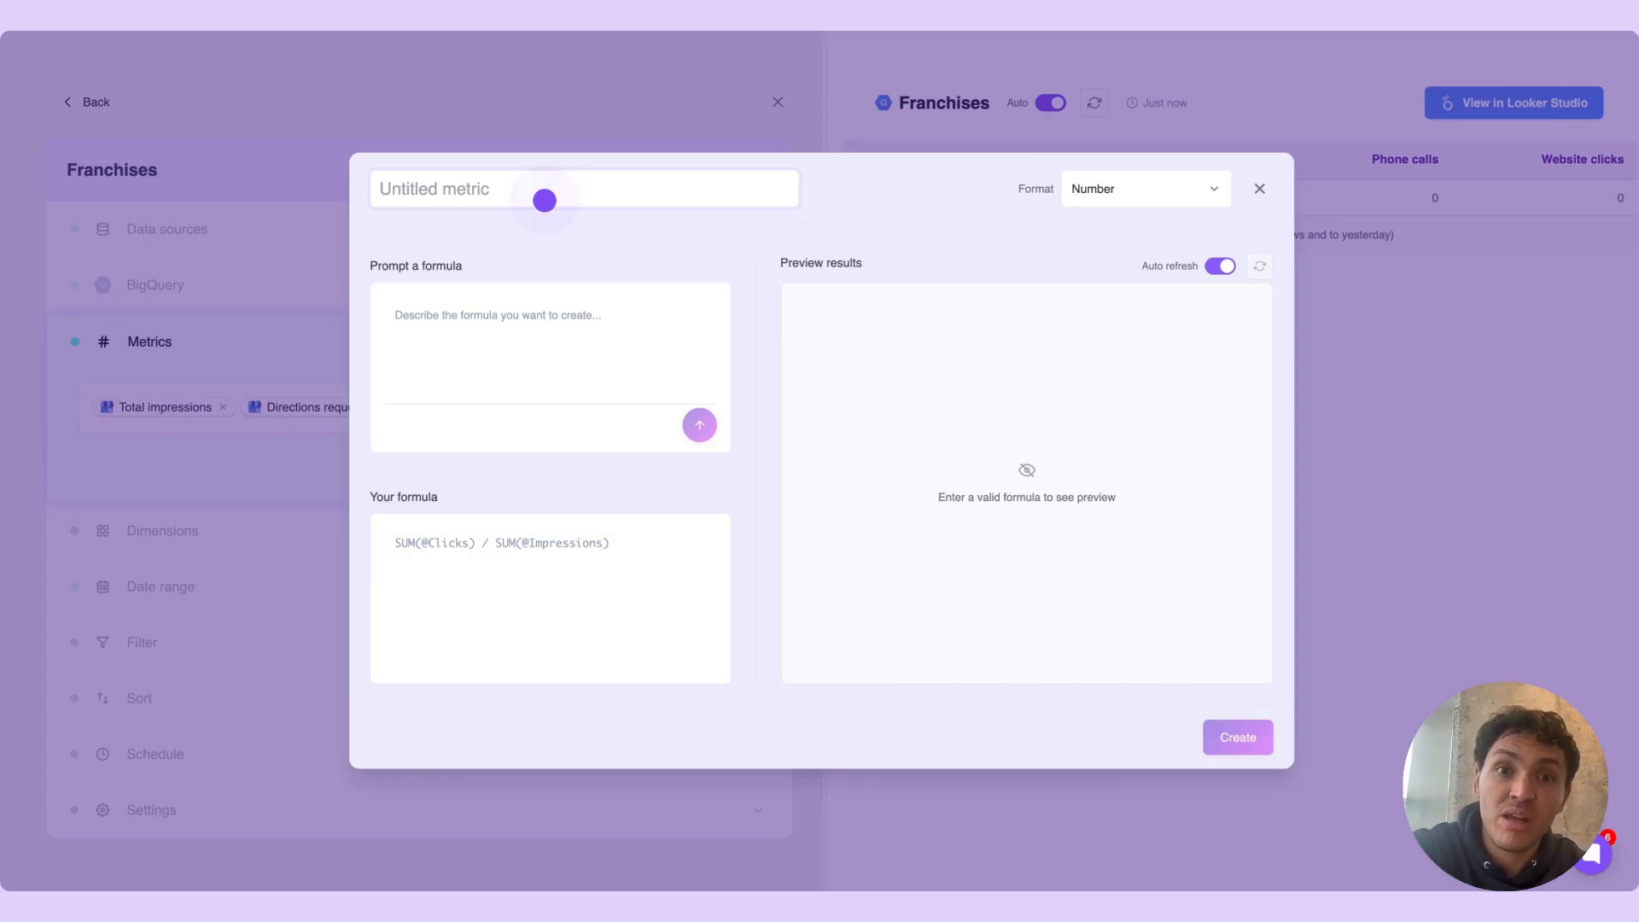
{"action": "left_click", "coordinate": [545, 200]}
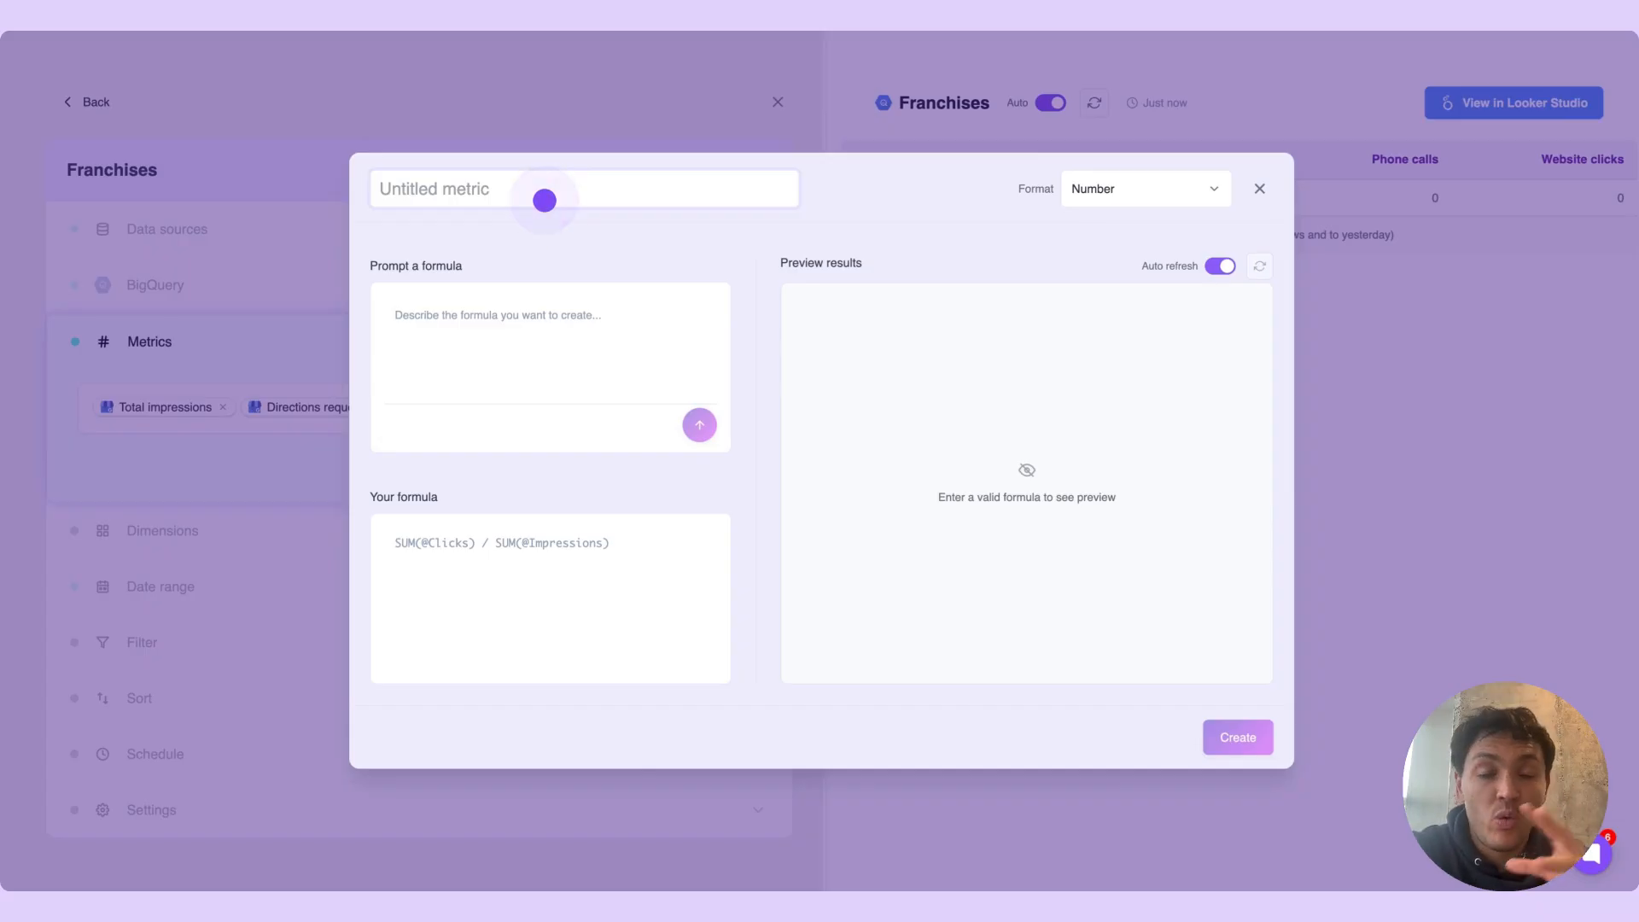
{"action": "left_click", "coordinate": [545, 200]}
{"action": "left_click", "coordinate": [545, 200]}
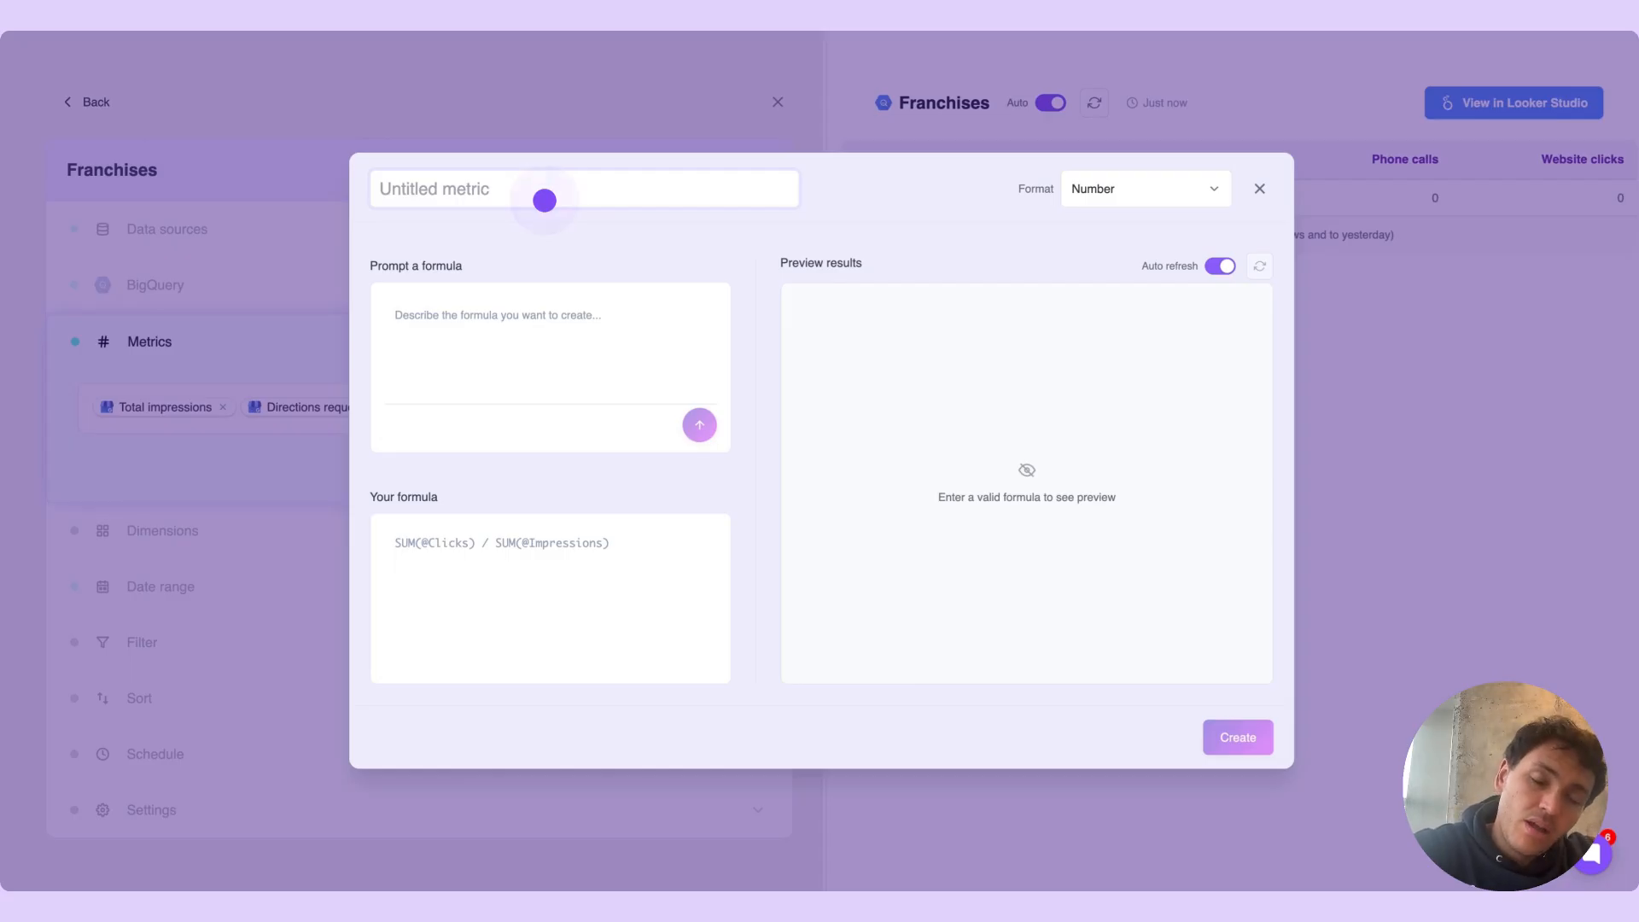
{"action": "type", "text": "Total conversion"}
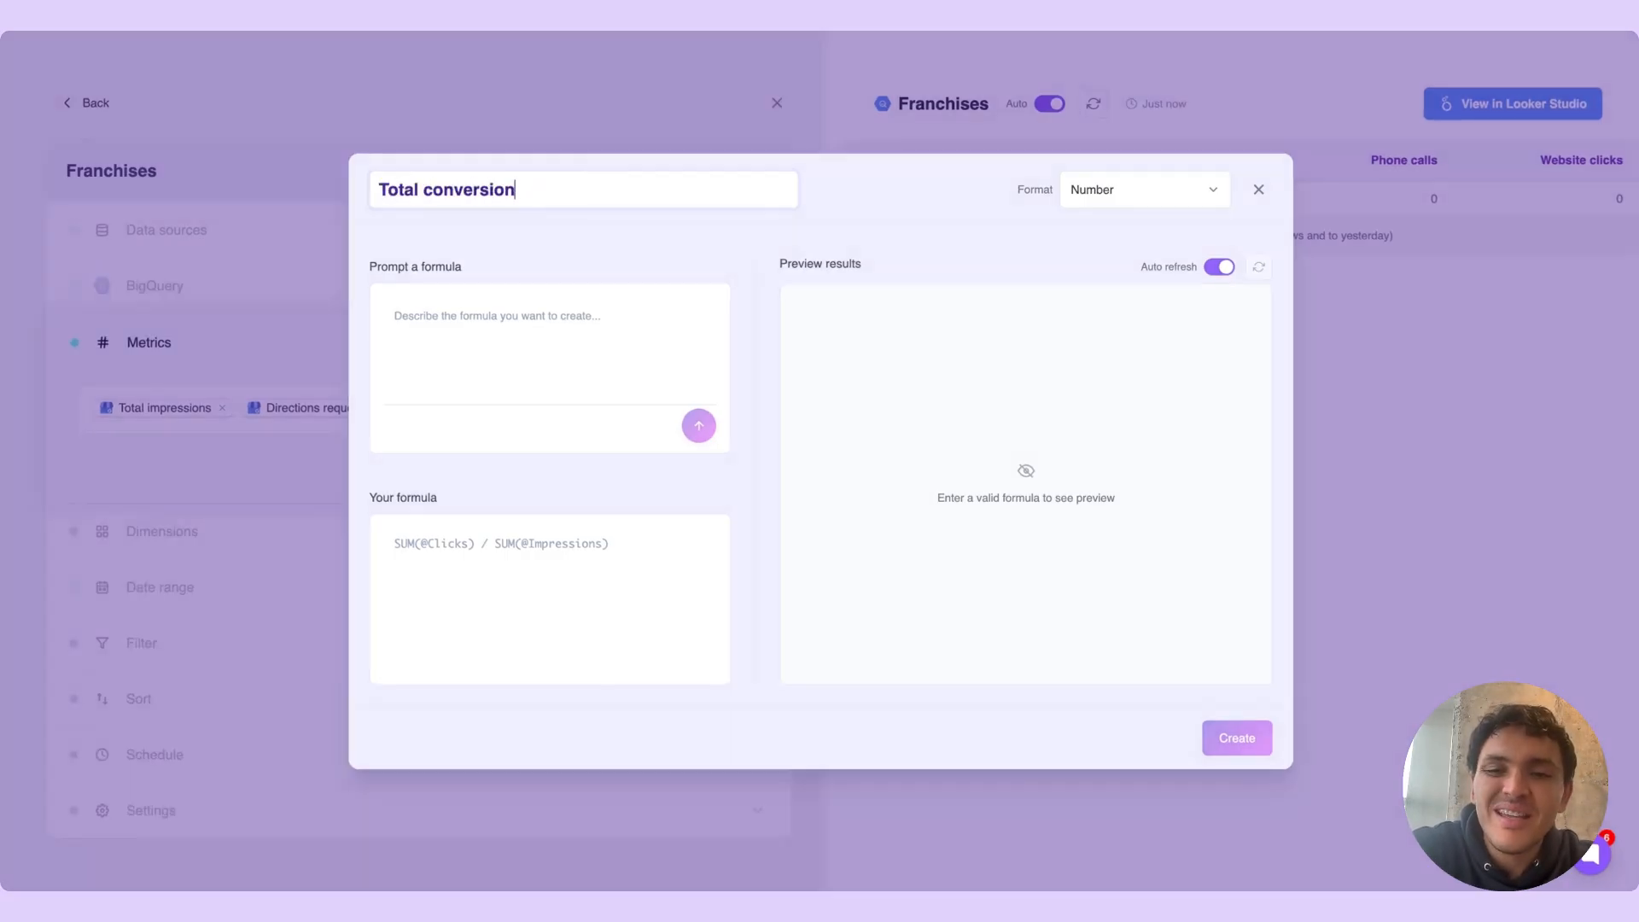
{"action": "type", "text": "s"}
Generate the formula from the prompt "sum Website clicks + Phone calls", create the custom metric and collapse the metrics section
{"action": "left_click", "coordinate": [523, 307]}
{"action": "type", "text": "sum @web"}
{"action": "left_click", "coordinate": [541, 379]}
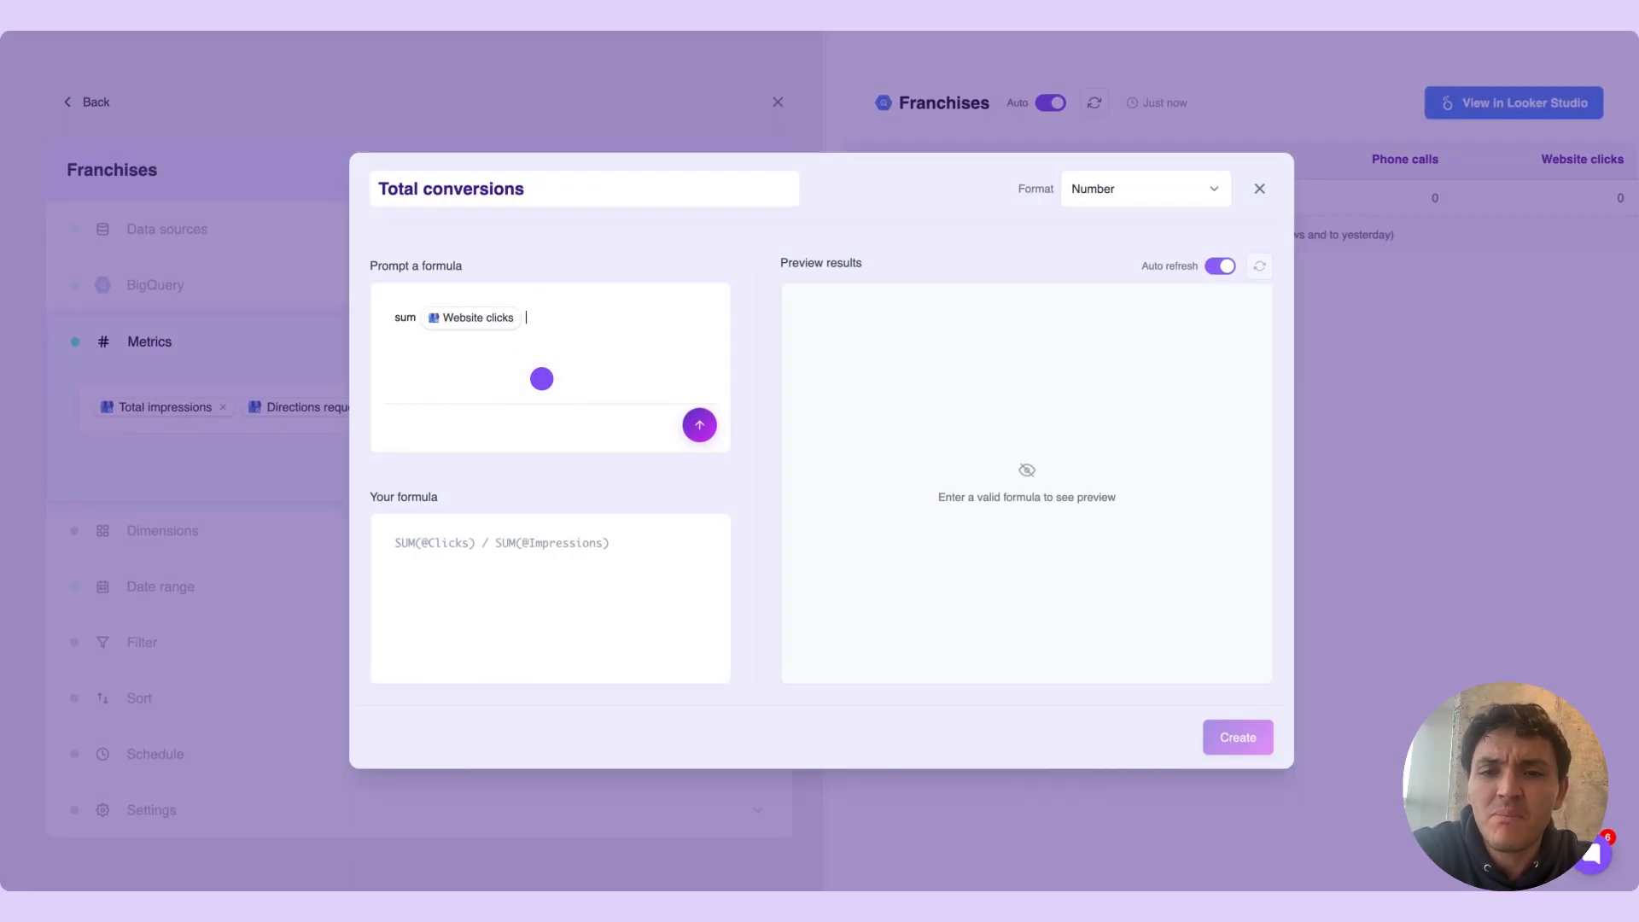
{"action": "type", "text": "+"}
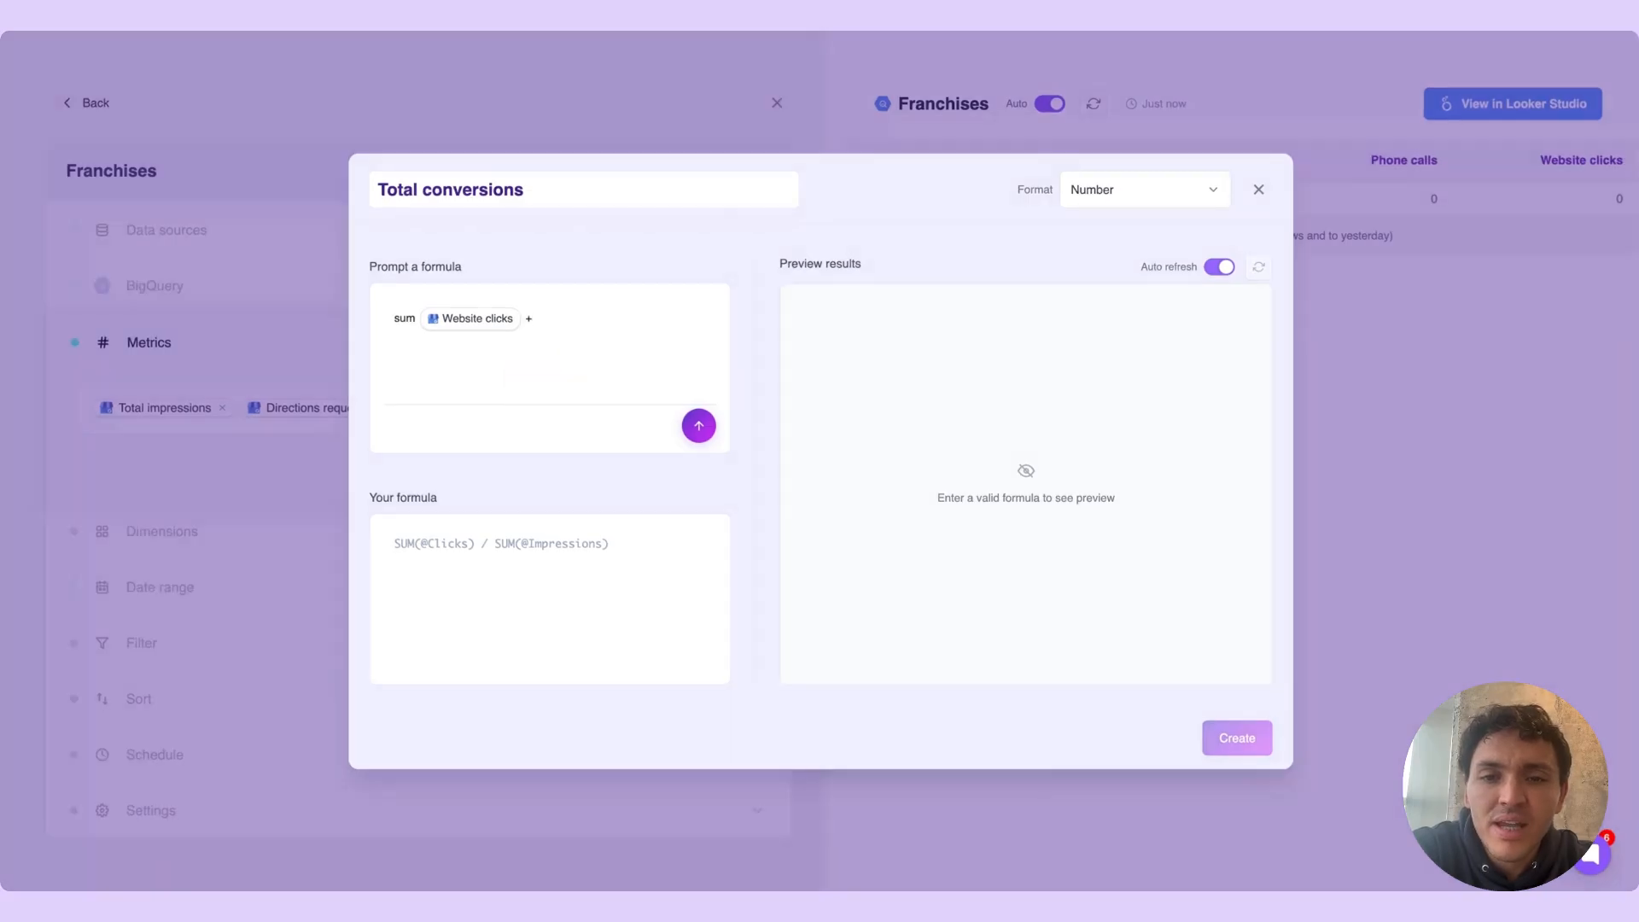
{"action": "type", "text": " @"}
{"action": "left_click", "coordinate": [647, 378]}
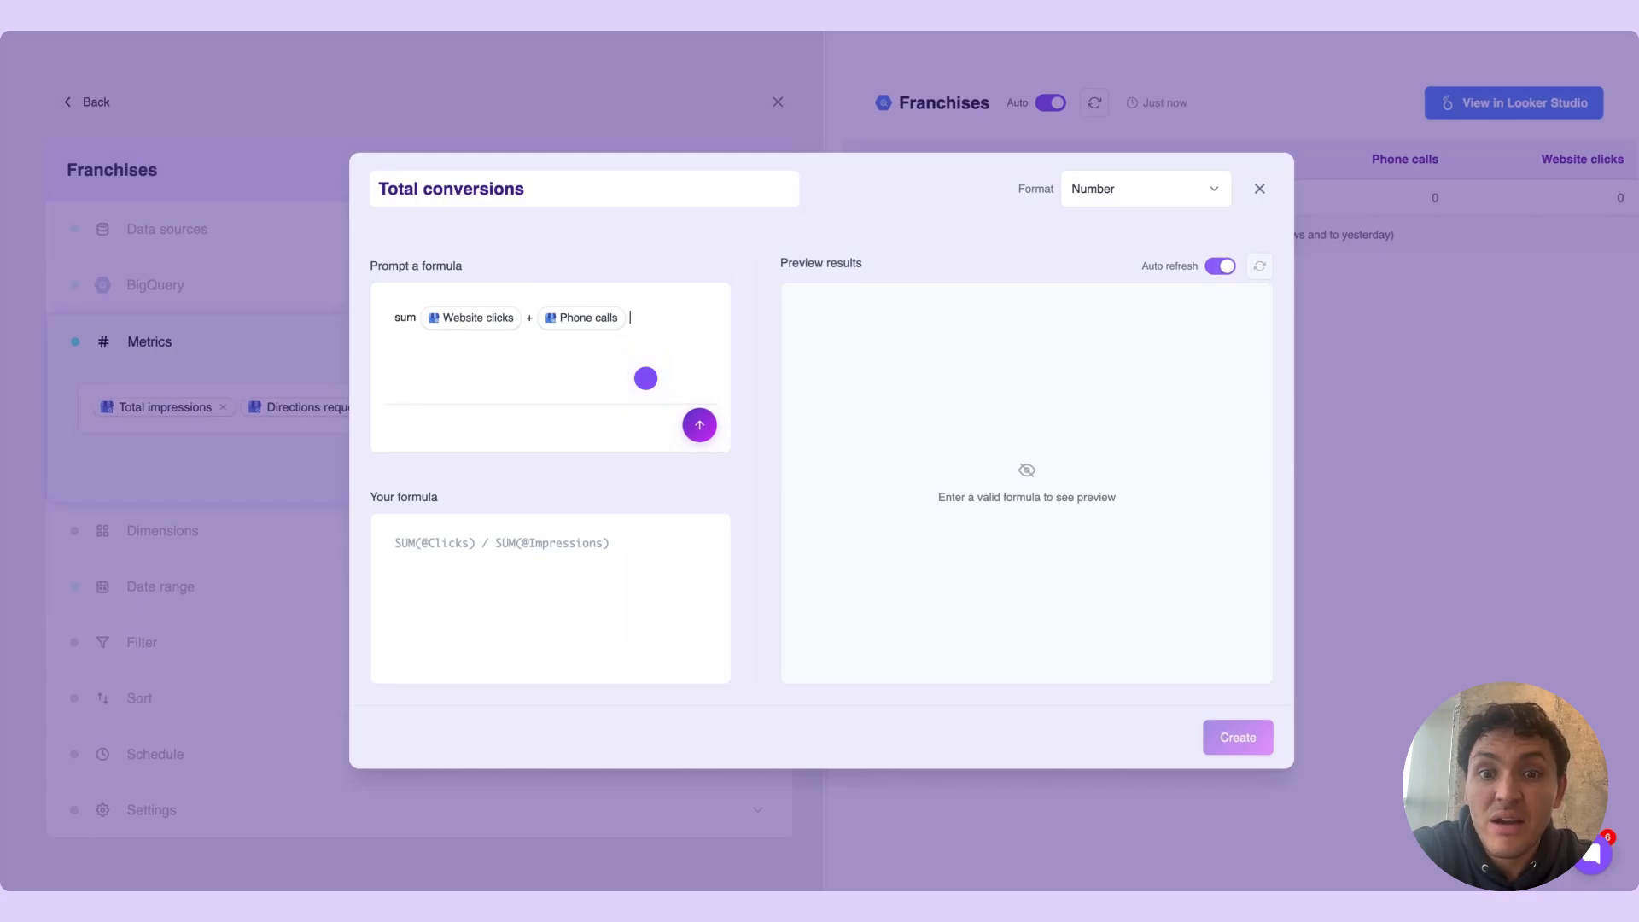
{"action": "left_click", "coordinate": [699, 424]}
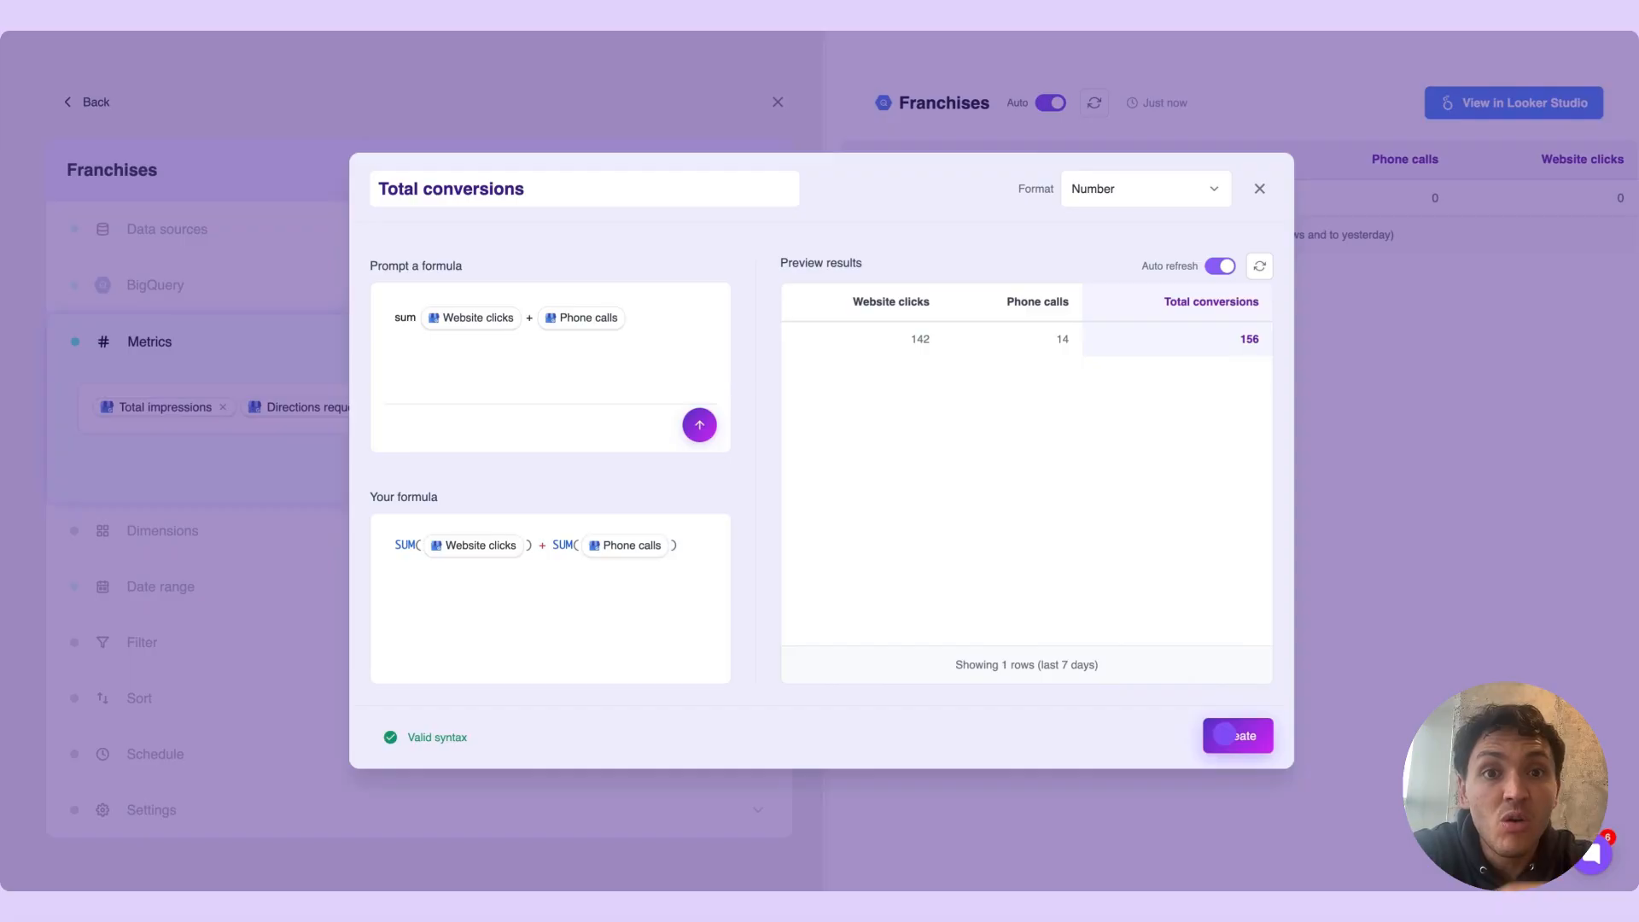
{"action": "left_click", "coordinate": [1224, 734]}
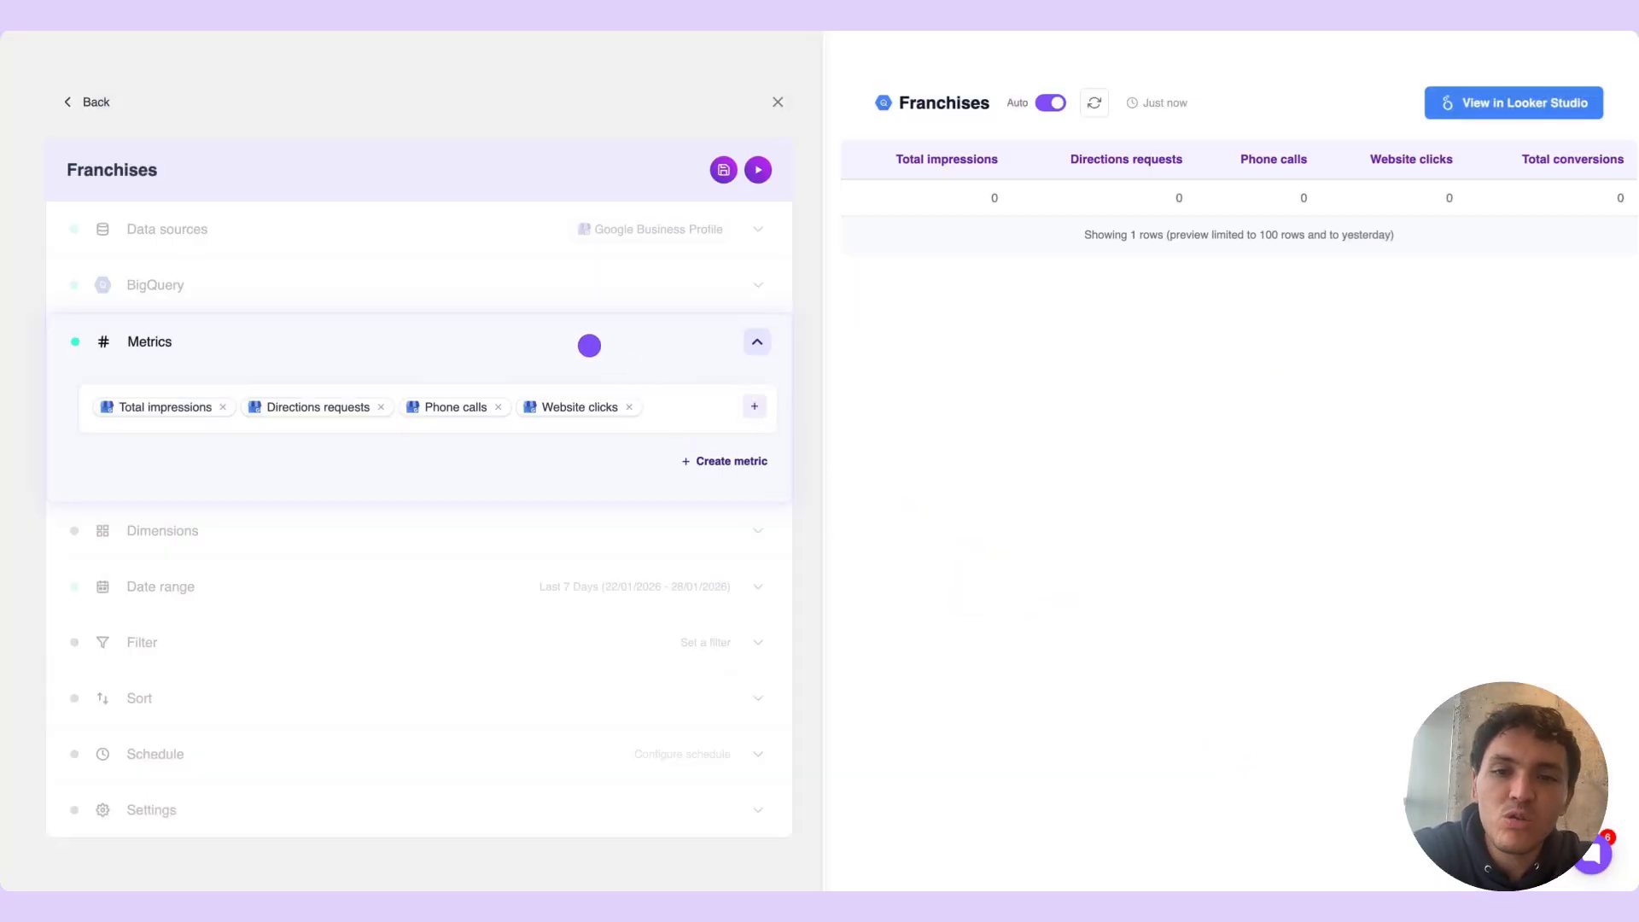
{"action": "left_click", "coordinate": [578, 338]}
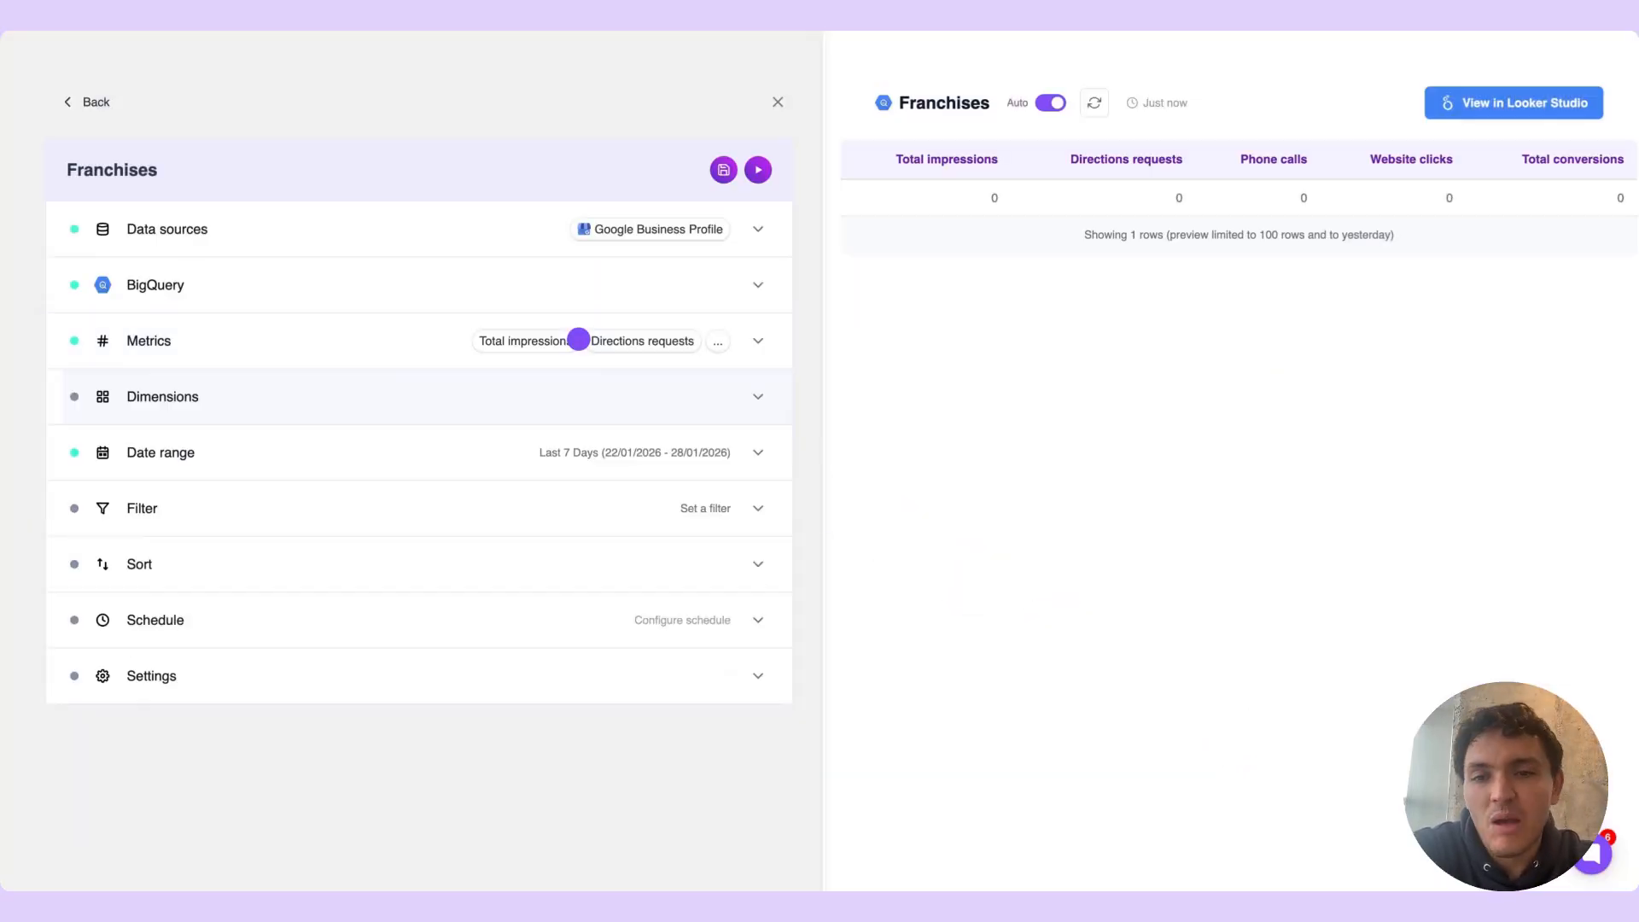
Add Date and Location name as the query's dimensions
{"action": "left_click", "coordinate": [399, 379]}
{"action": "left_click", "coordinate": [354, 390]}
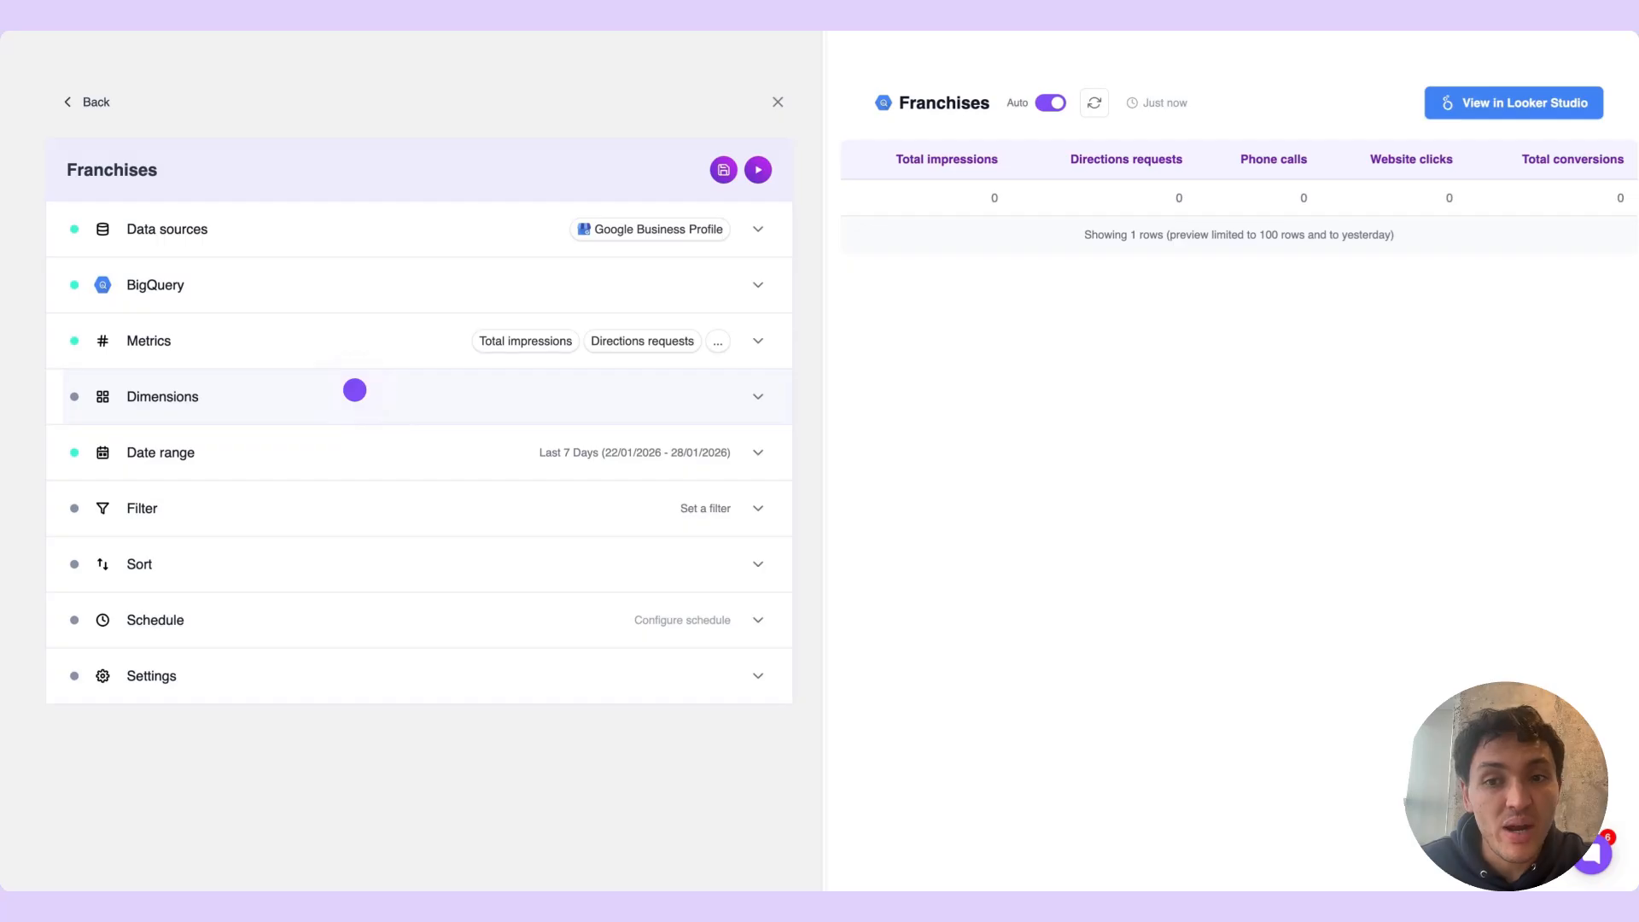
{"action": "left_click", "coordinate": [354, 390]}
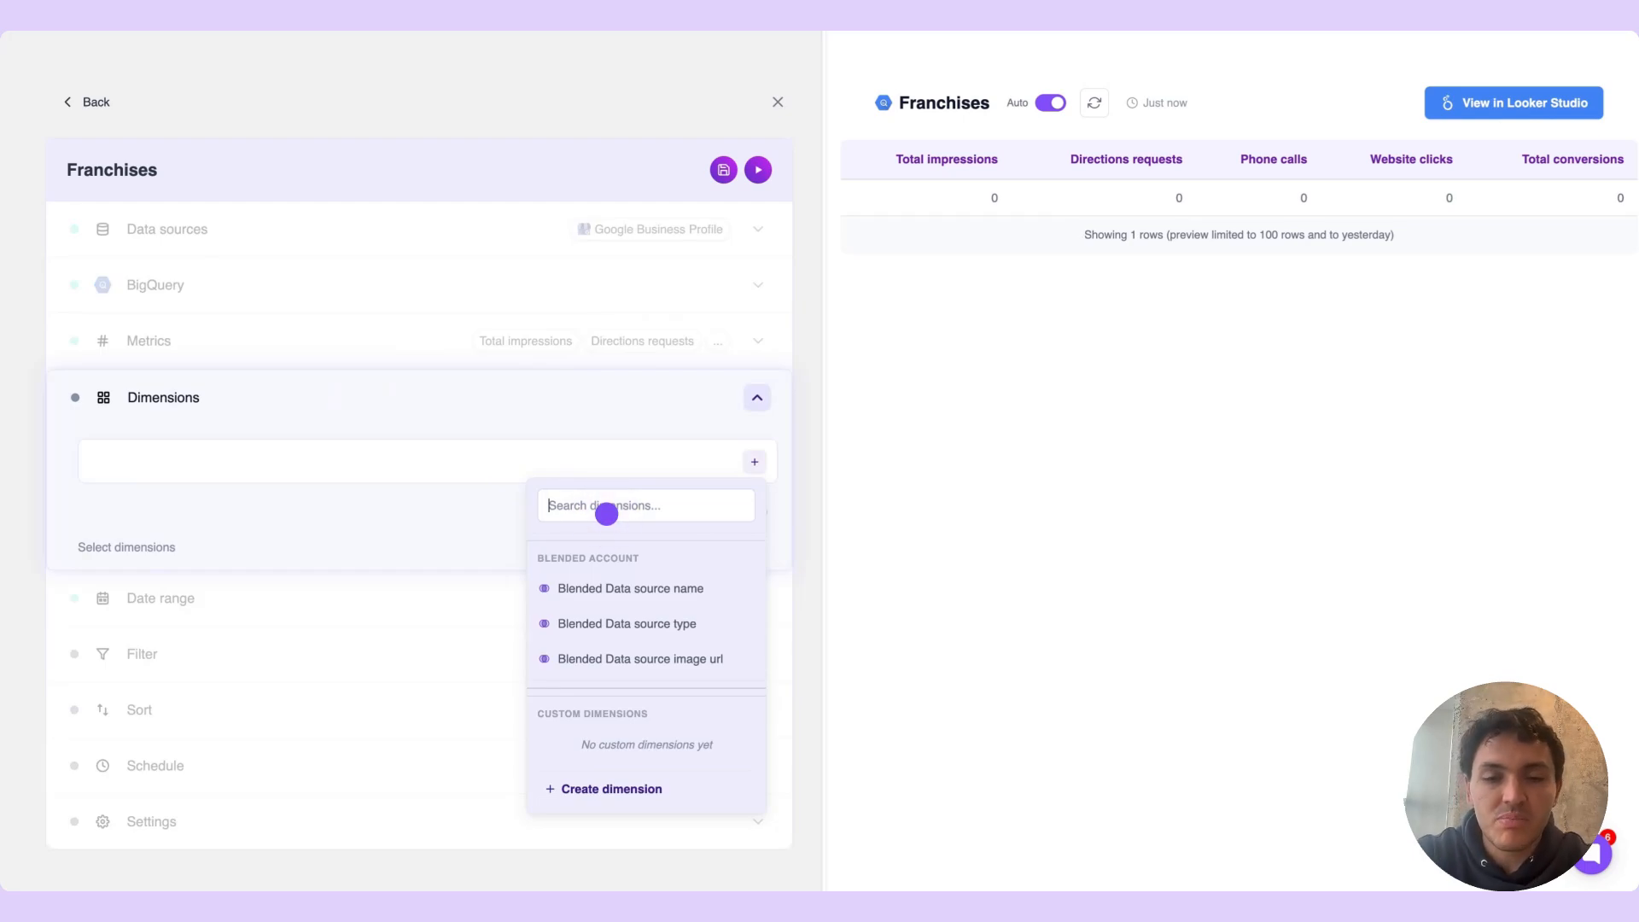
{"action": "type", "text": "date"}
{"action": "left_click", "coordinate": [626, 572]}
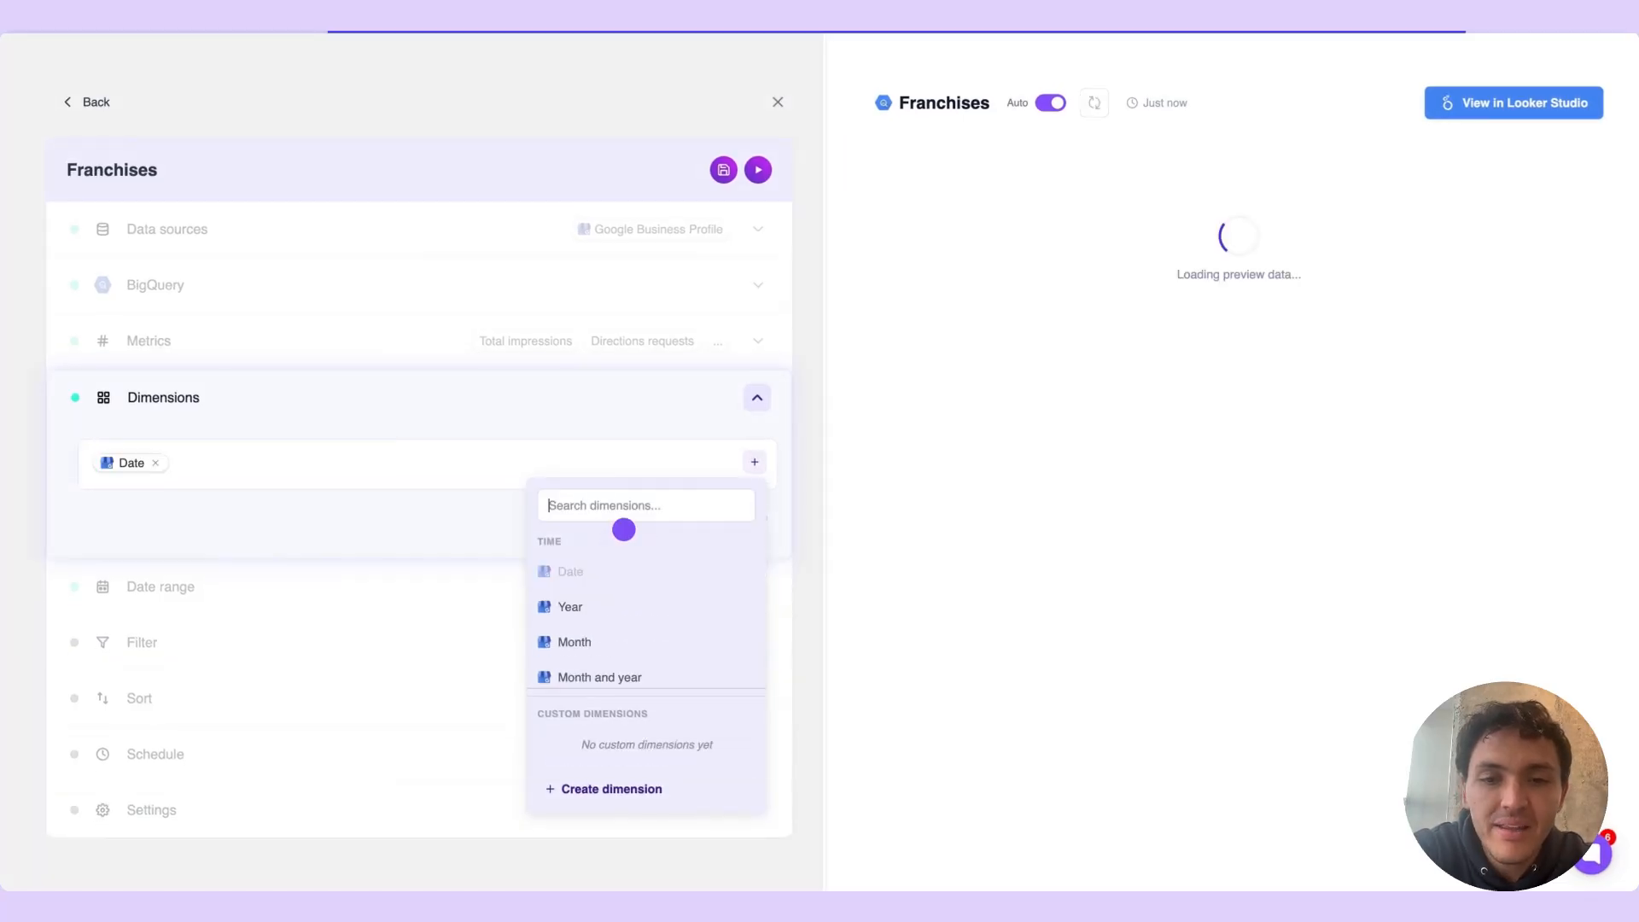
{"action": "type", "text": "location name"}
{"action": "left_click", "coordinate": [611, 587]}
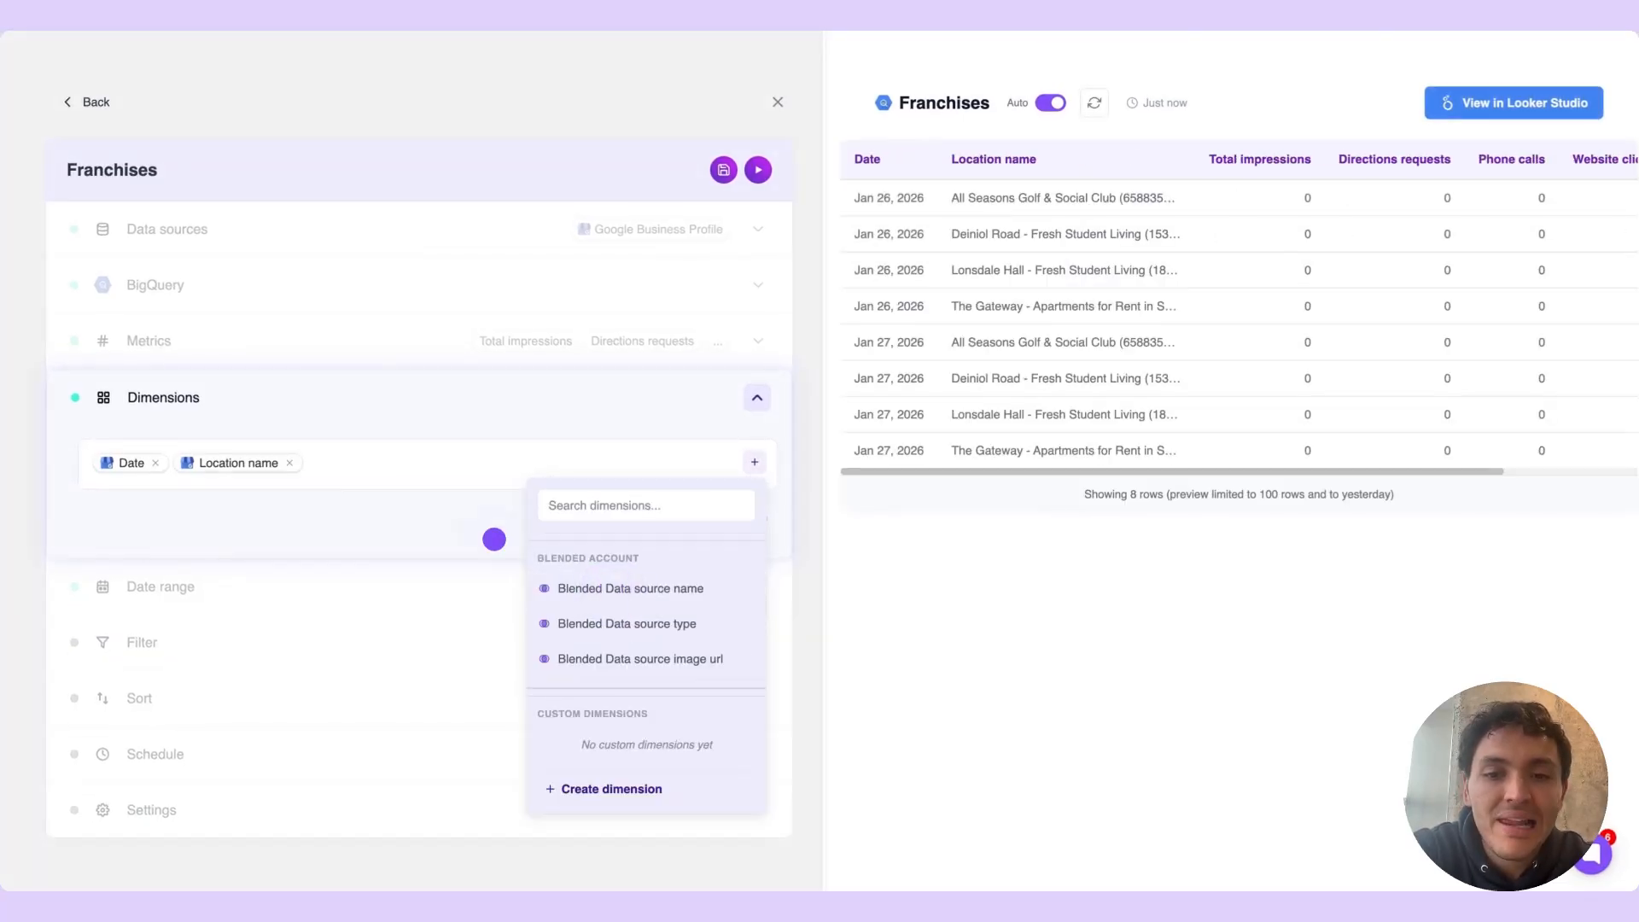
Start a custom text dimension named Location type for the query
{"action": "left_click", "coordinate": [436, 513]}
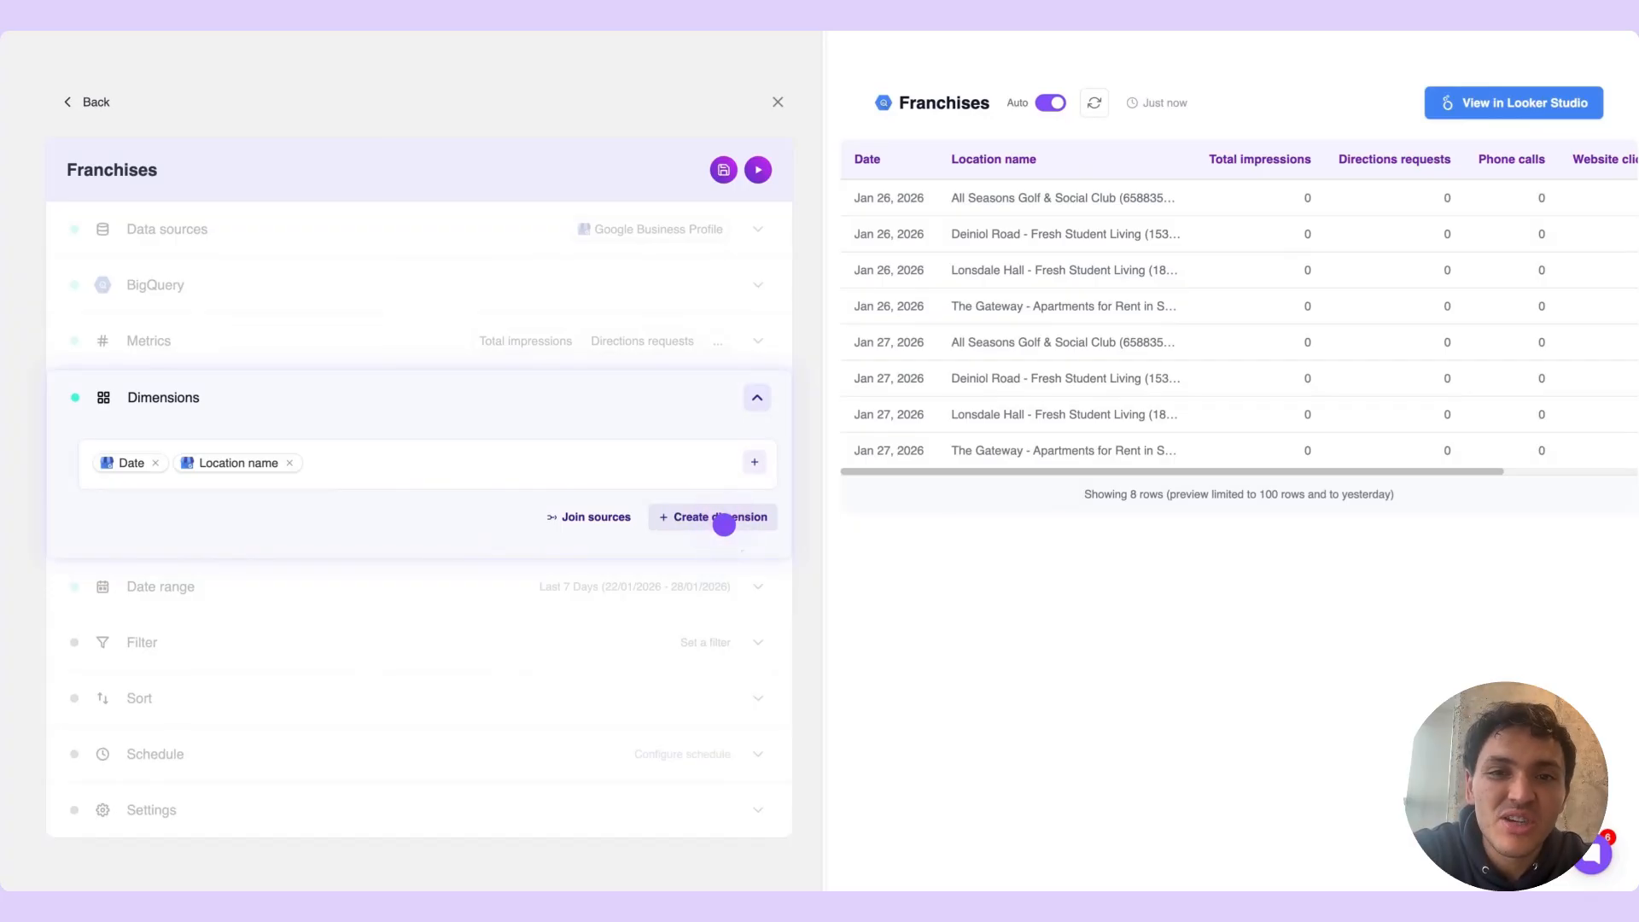
{"action": "left_click", "coordinate": [723, 519]}
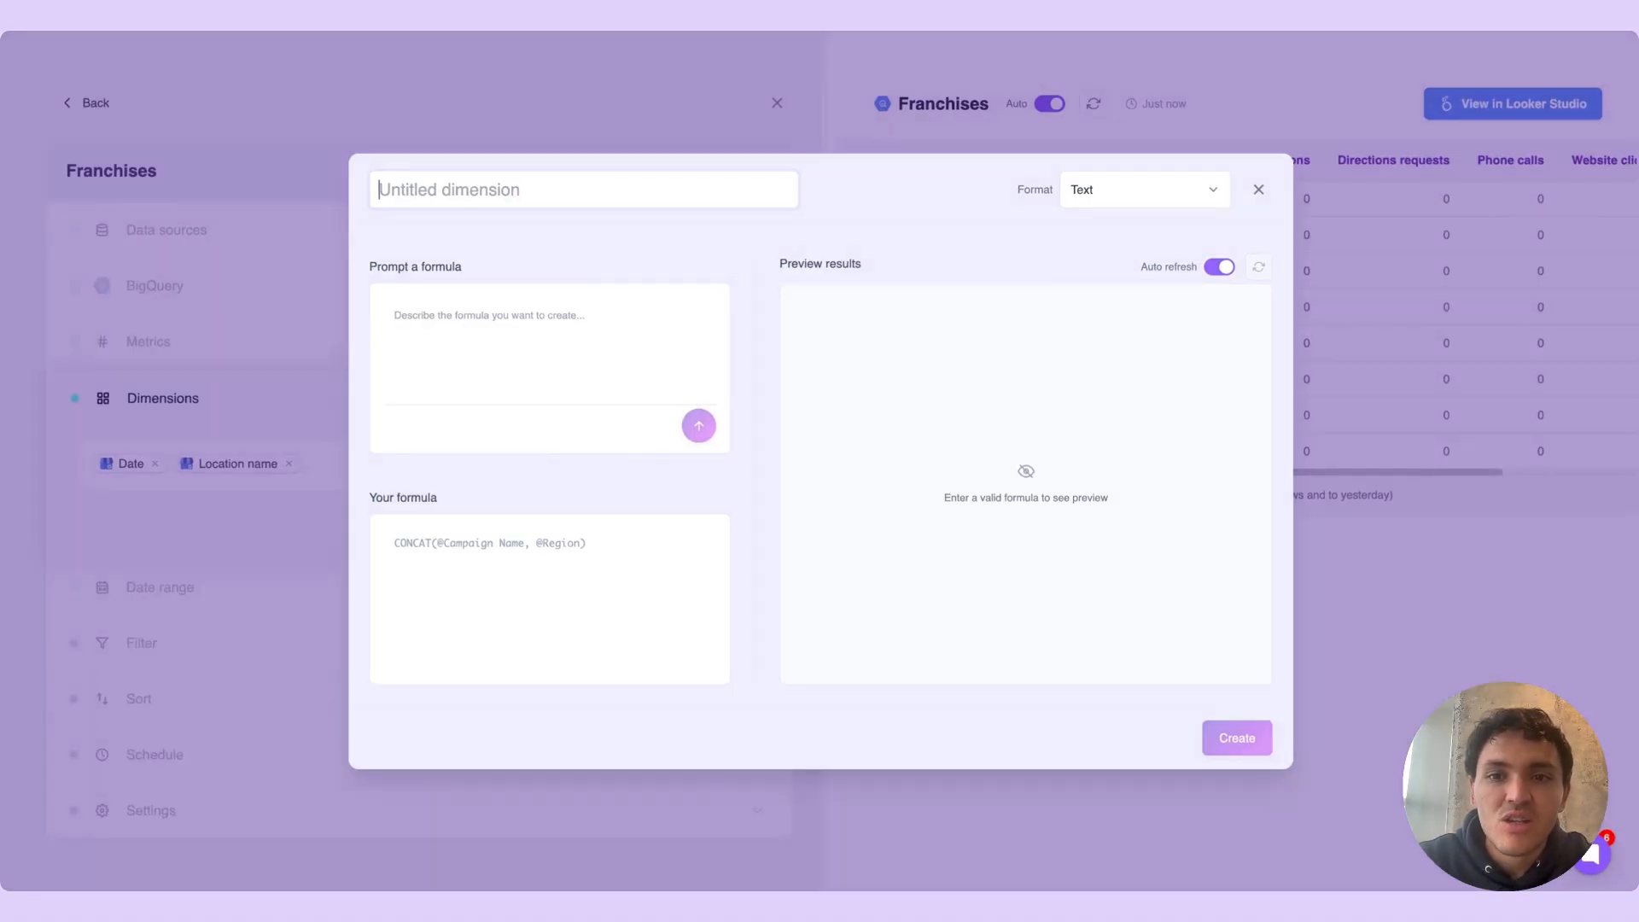
{"action": "type", "text": "Location type"}
{"action": "left_click", "coordinate": [589, 322]}
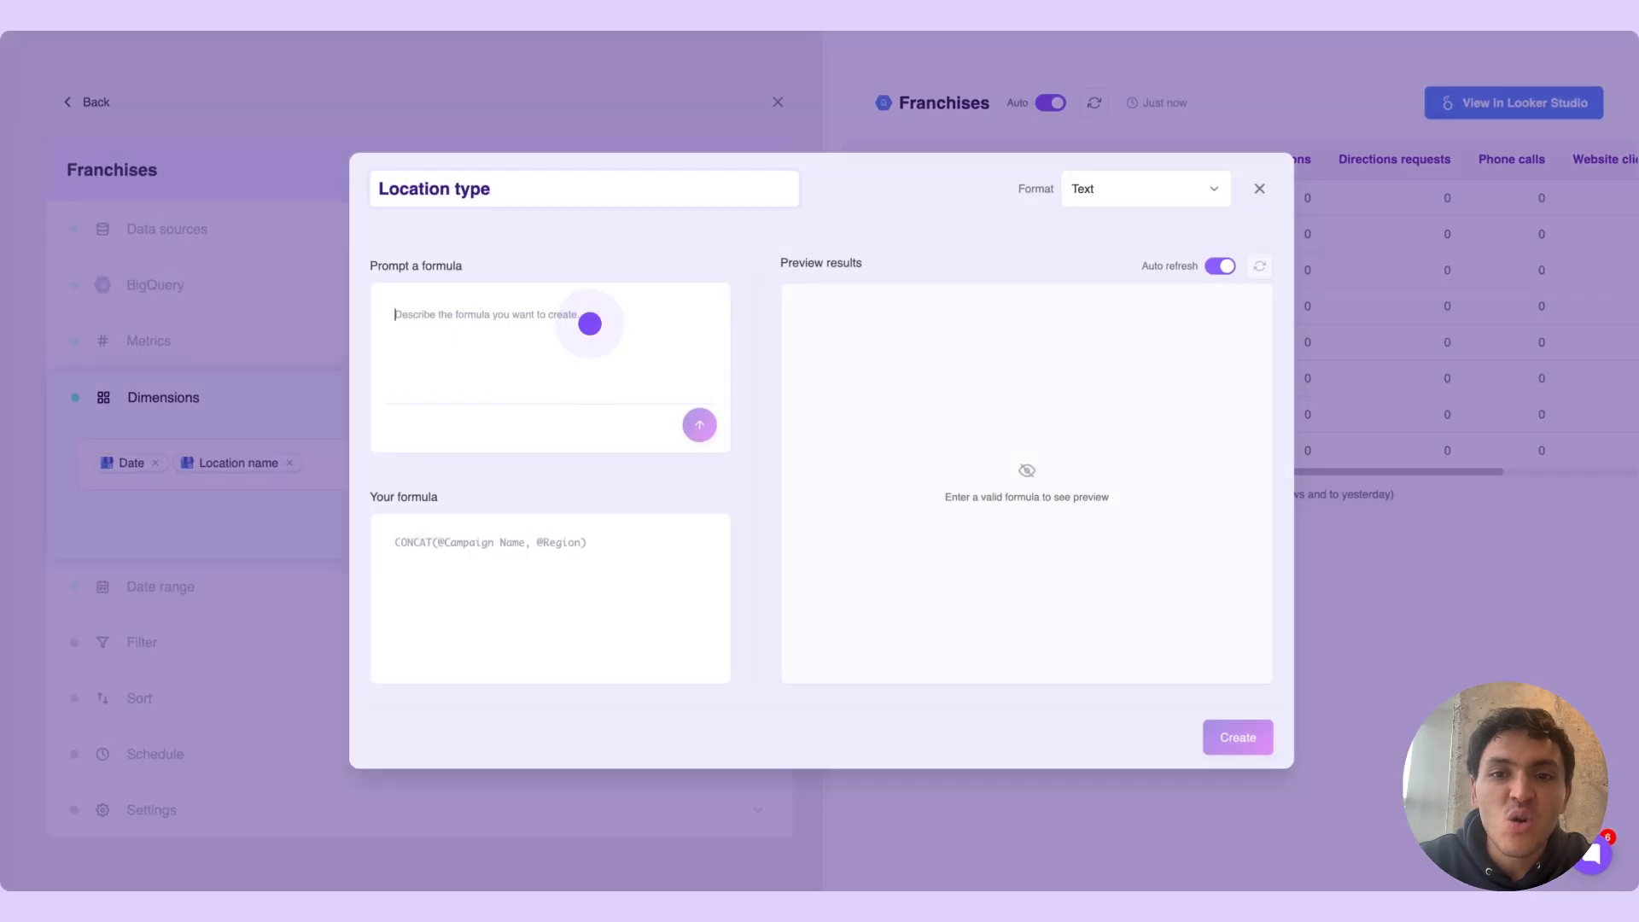
Generate the formula from the prompt "if Location name contains "Fresh" tag as "Fresh". Else, "Other"" and create the custom dimension
{"action": "type", "text": "if @location nam"}
{"action": "left_click", "coordinate": [629, 381]}
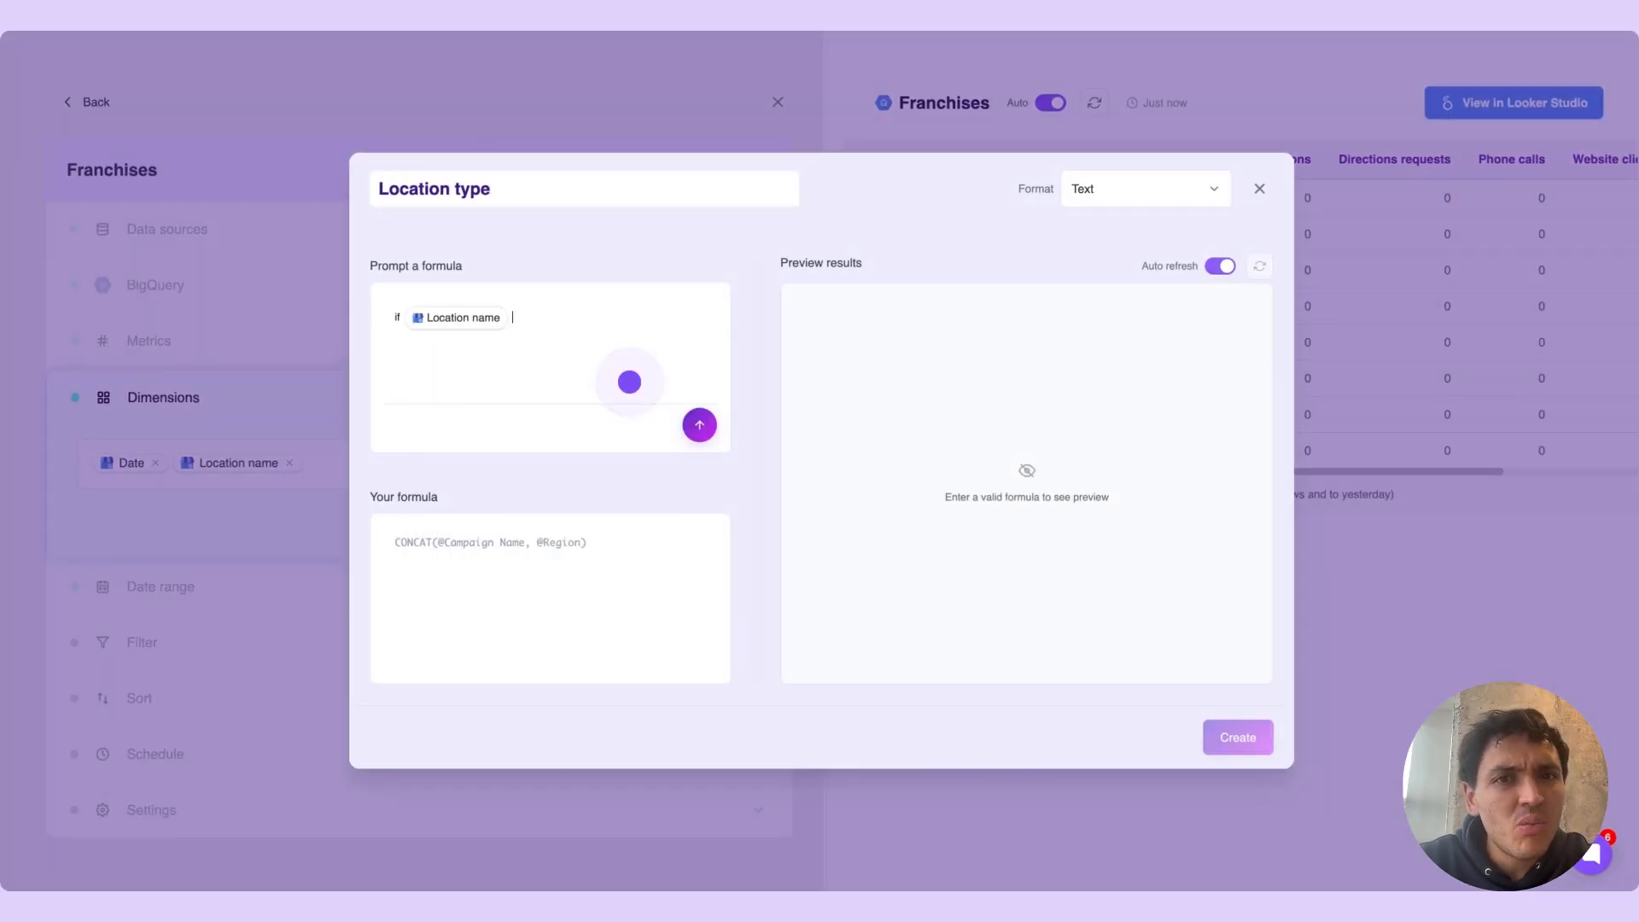
{"action": "left_click", "coordinate": [629, 382]}
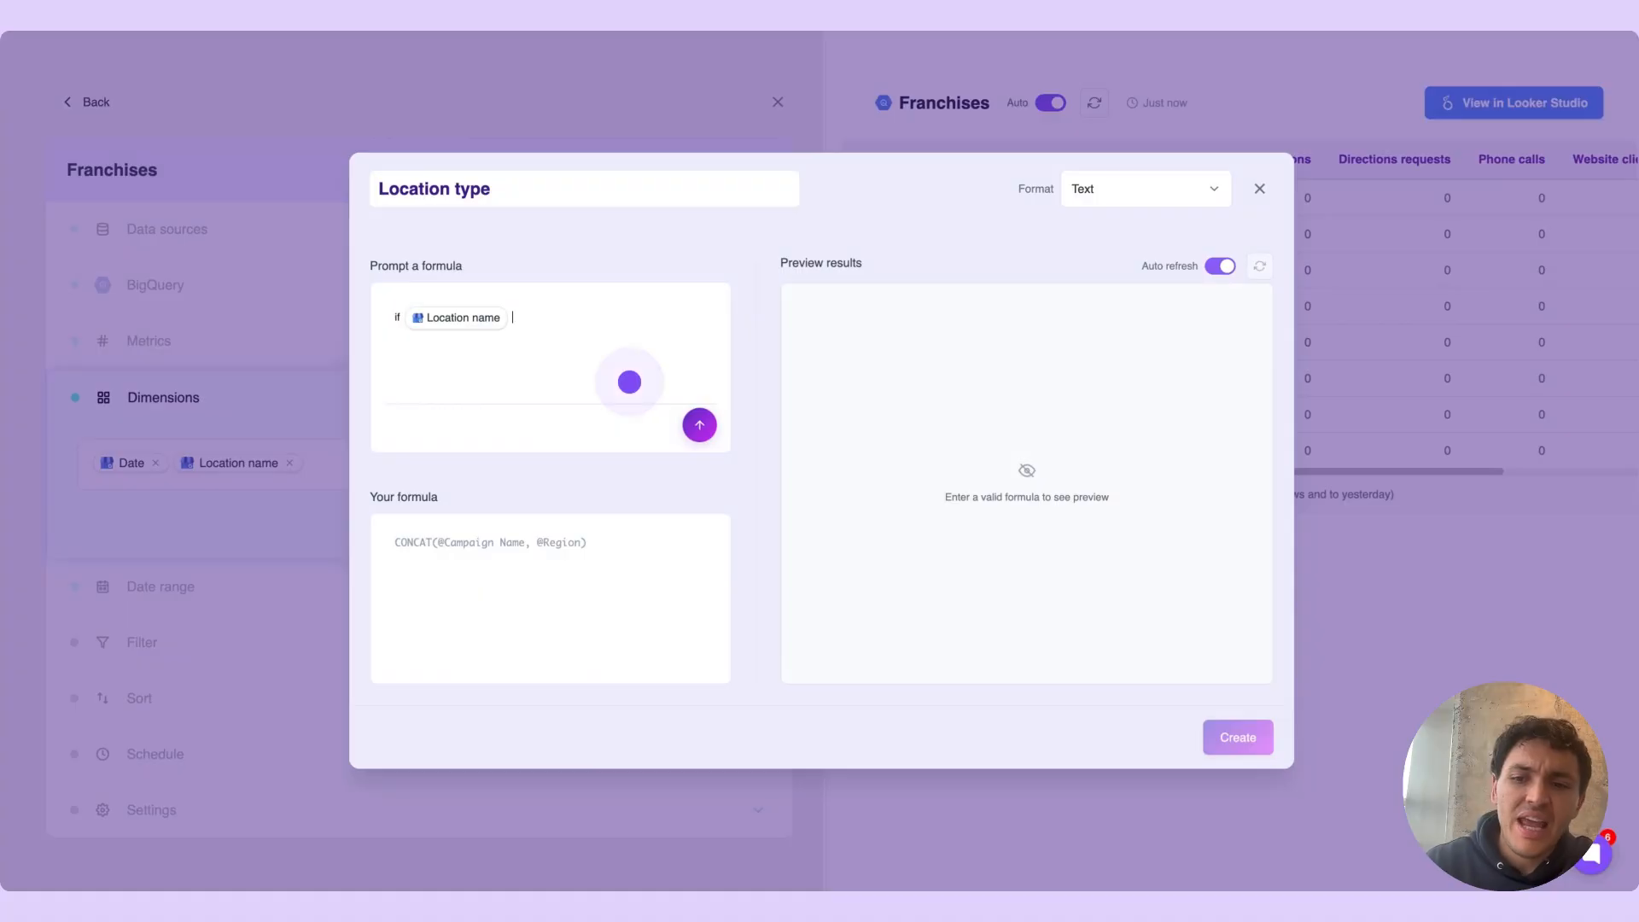
{"action": "type", "text": "contains '"}
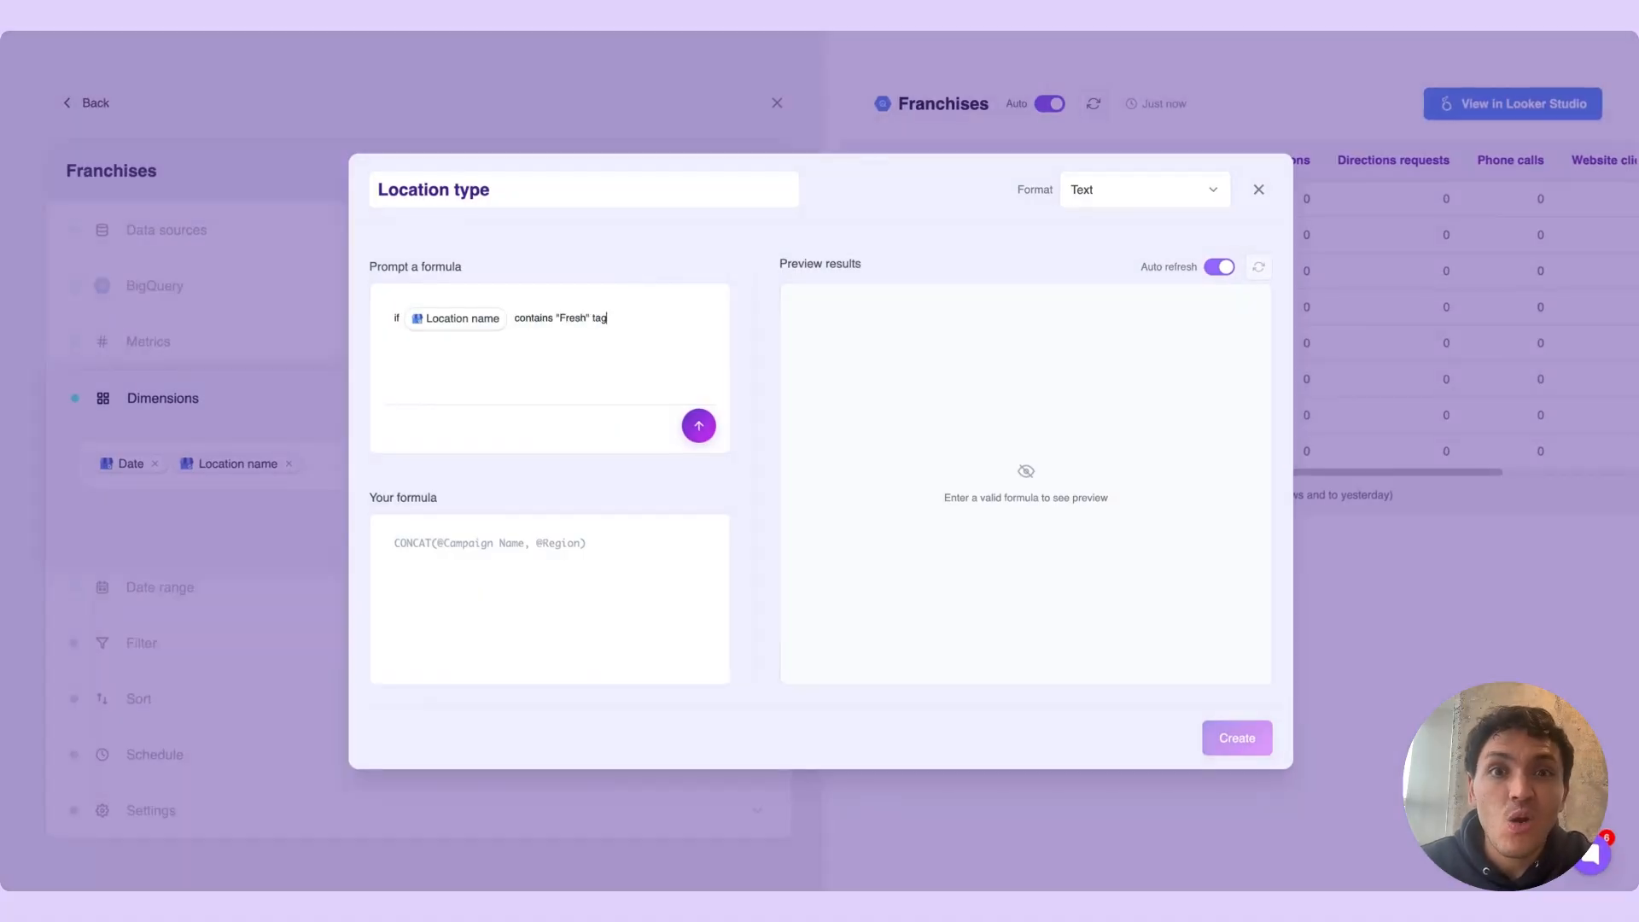
{"action": "type", "text": "Fresh\" tag as \"Fresh\". E"}
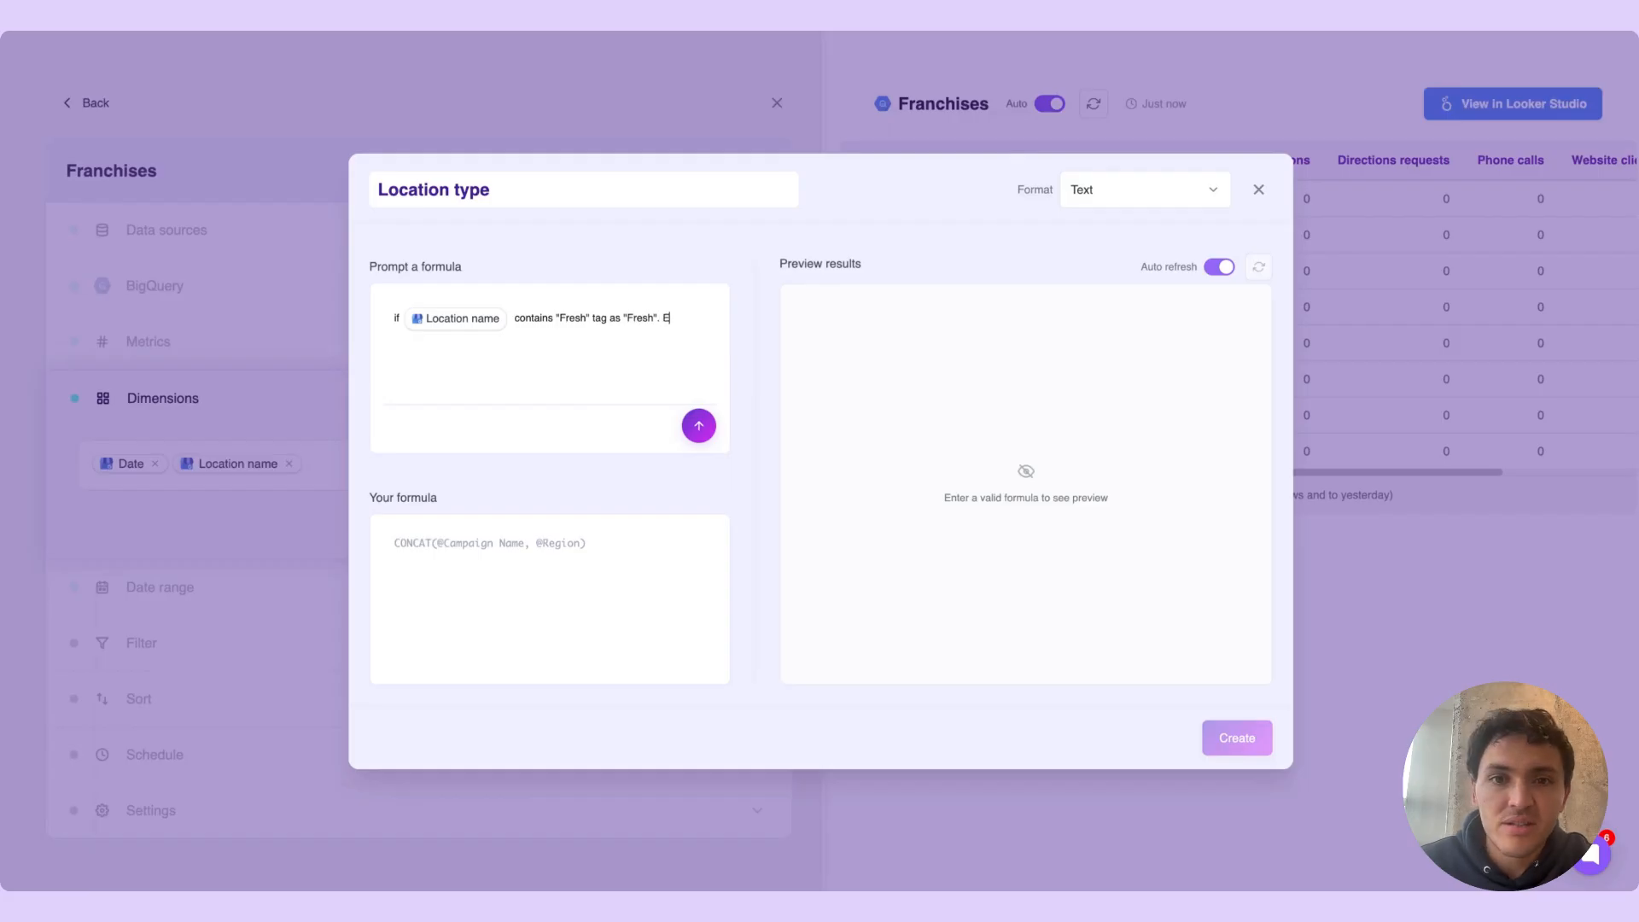
{"action": "type", "text": "lse, \"Other\""}
{"action": "left_click", "coordinate": [705, 434]}
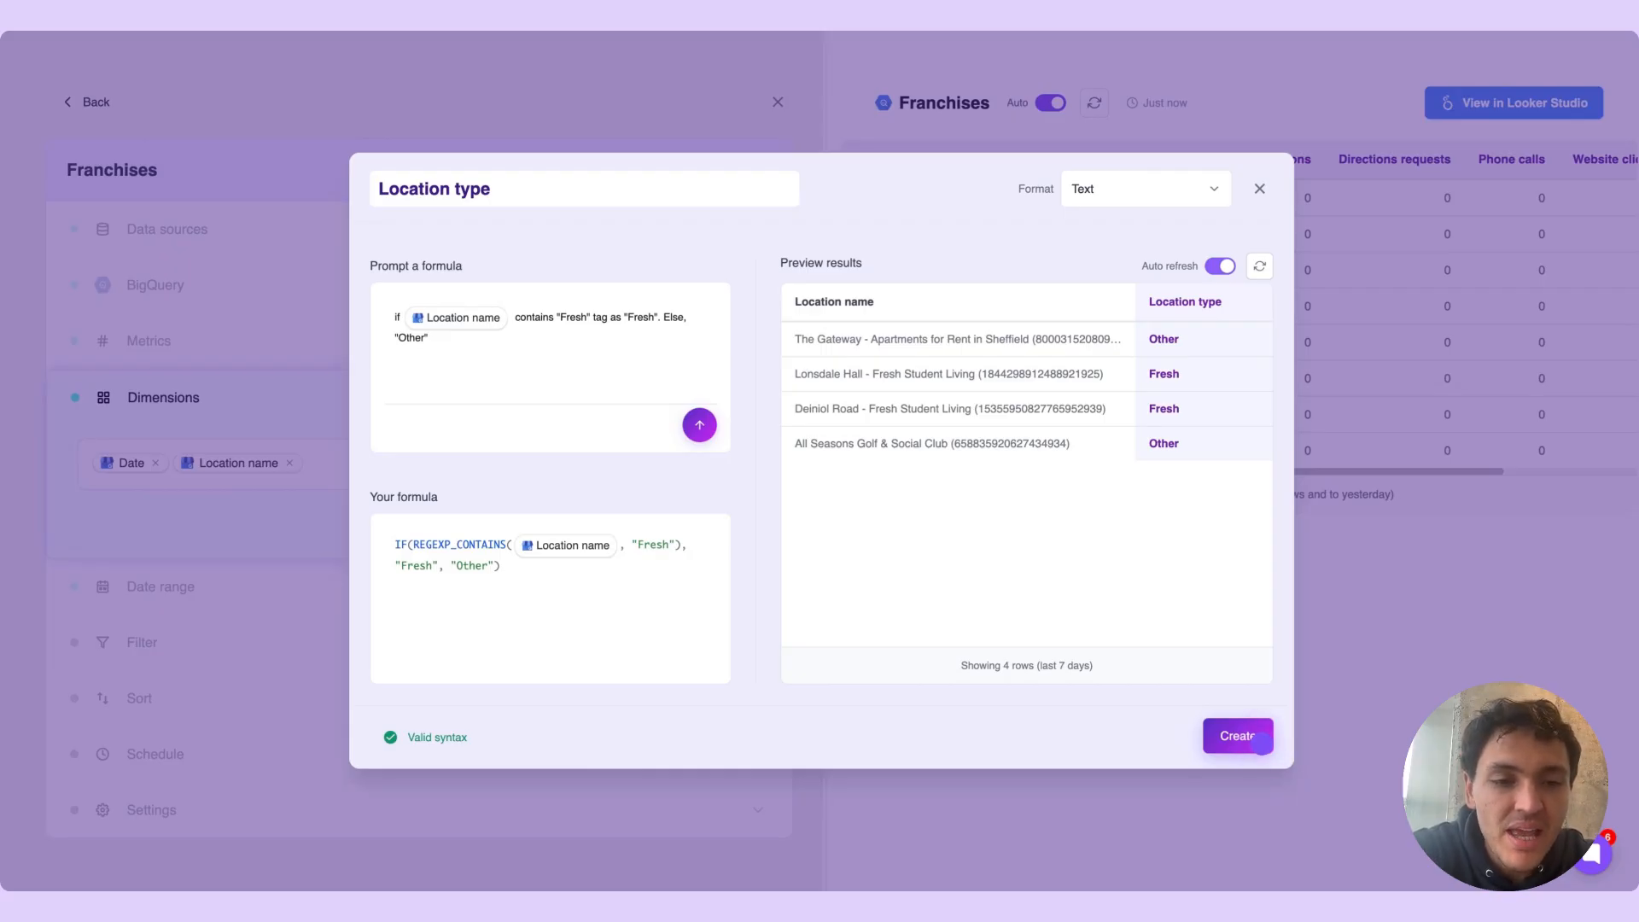
{"action": "left_click", "coordinate": [1260, 744]}
Collapse the dimensions section and set the query's date range to This Month to Date
{"action": "left_click", "coordinate": [647, 407]}
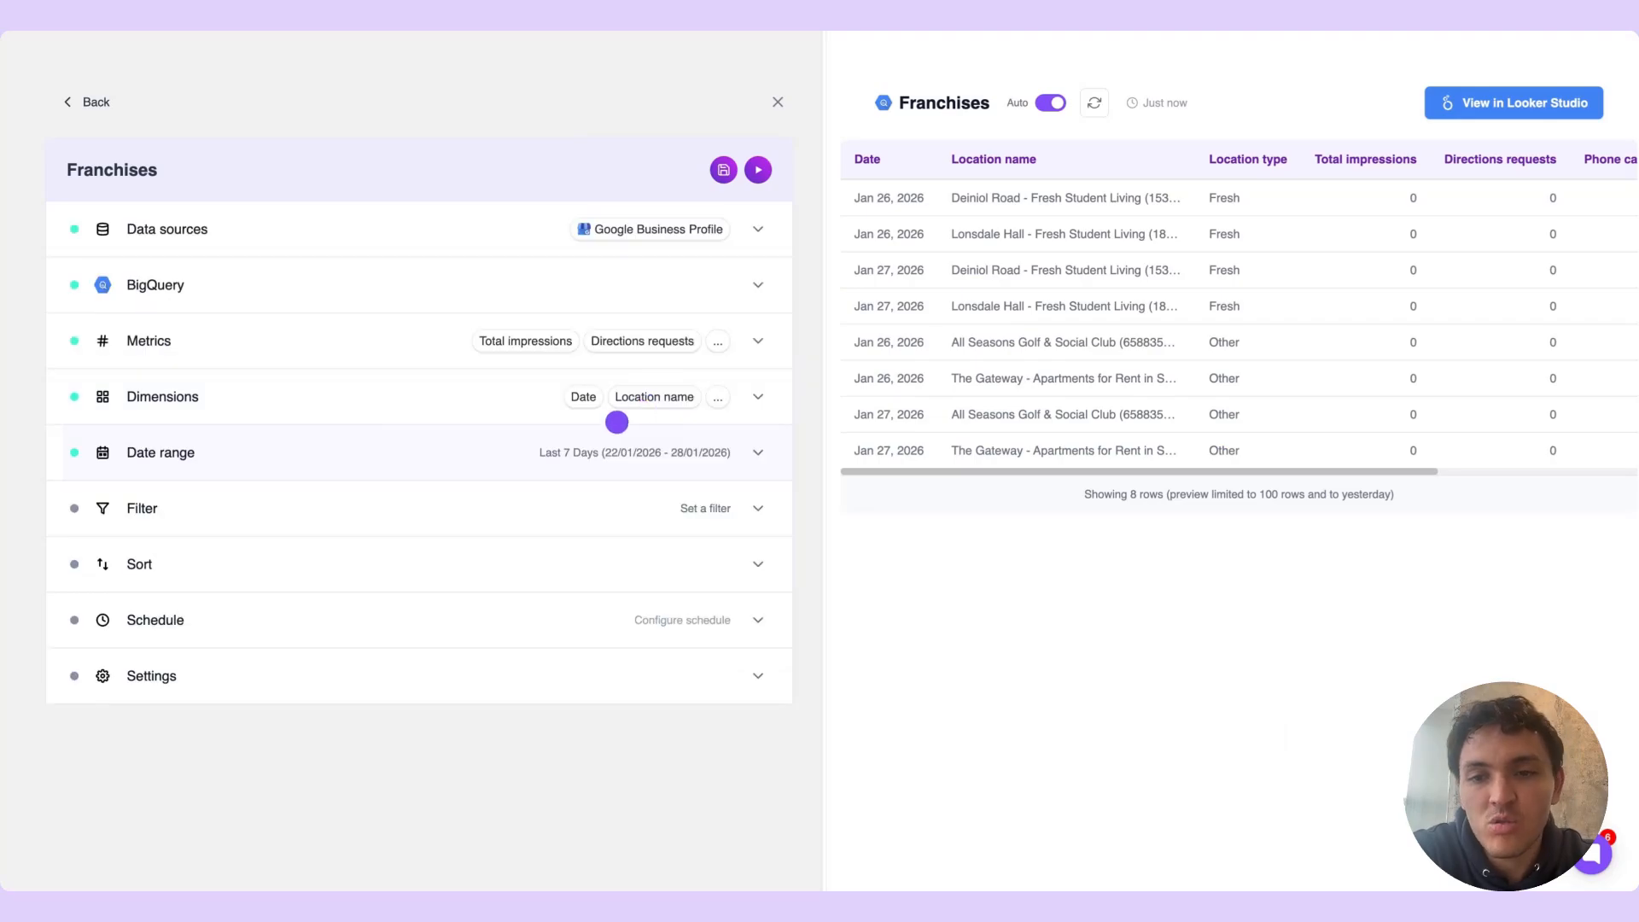
{"action": "left_click", "coordinate": [579, 439]}
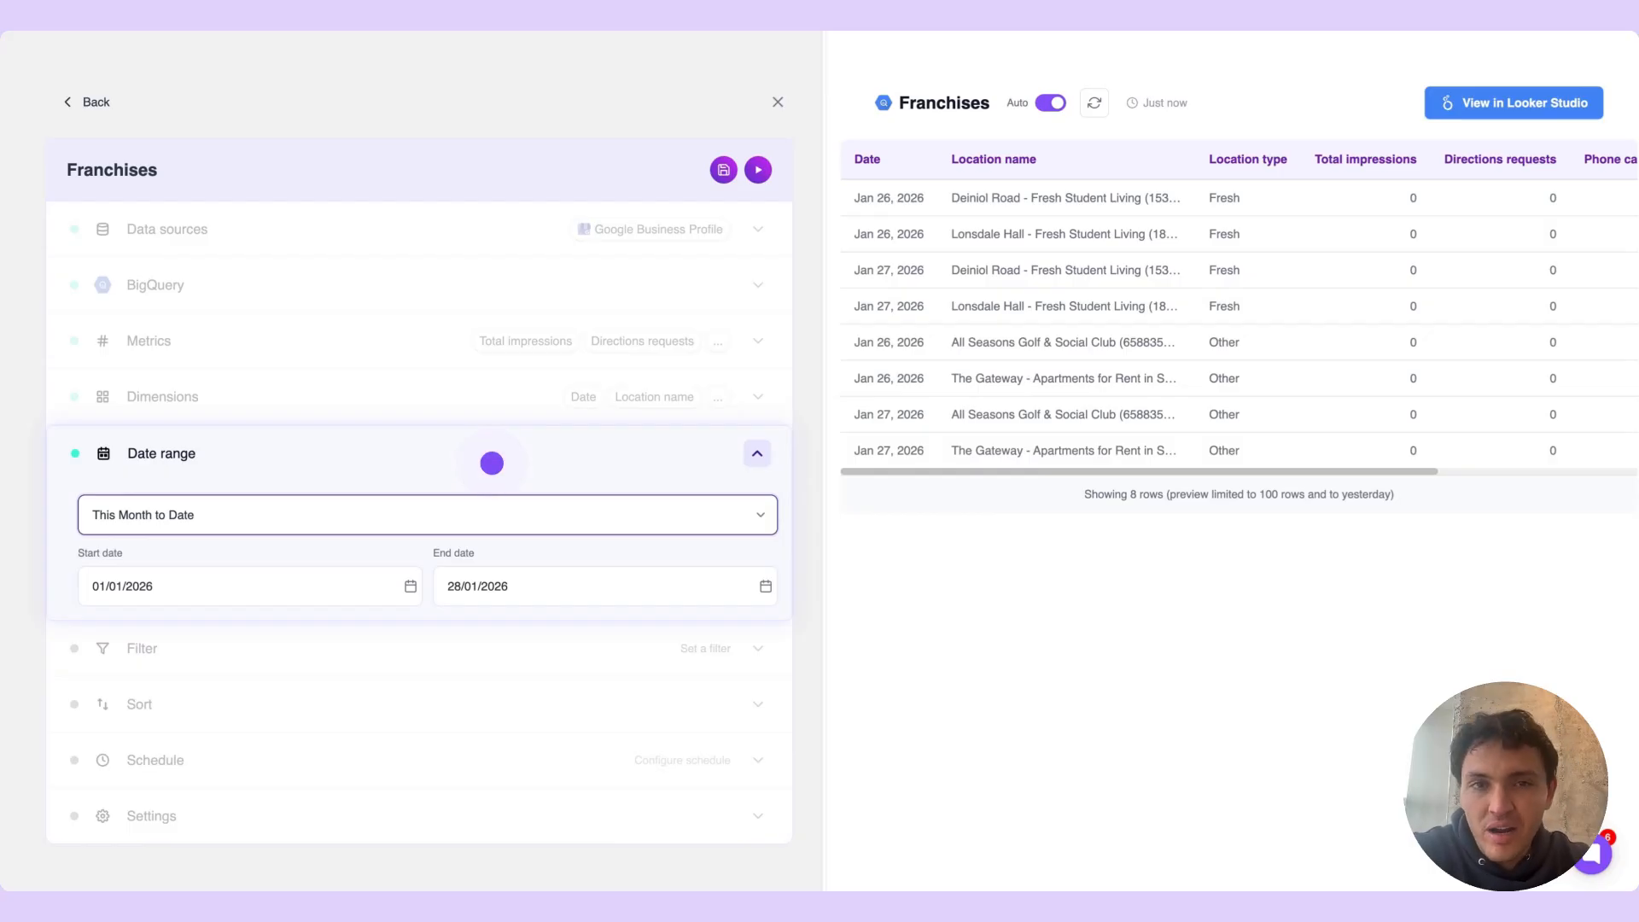
{"action": "left_click", "coordinate": [492, 462]}
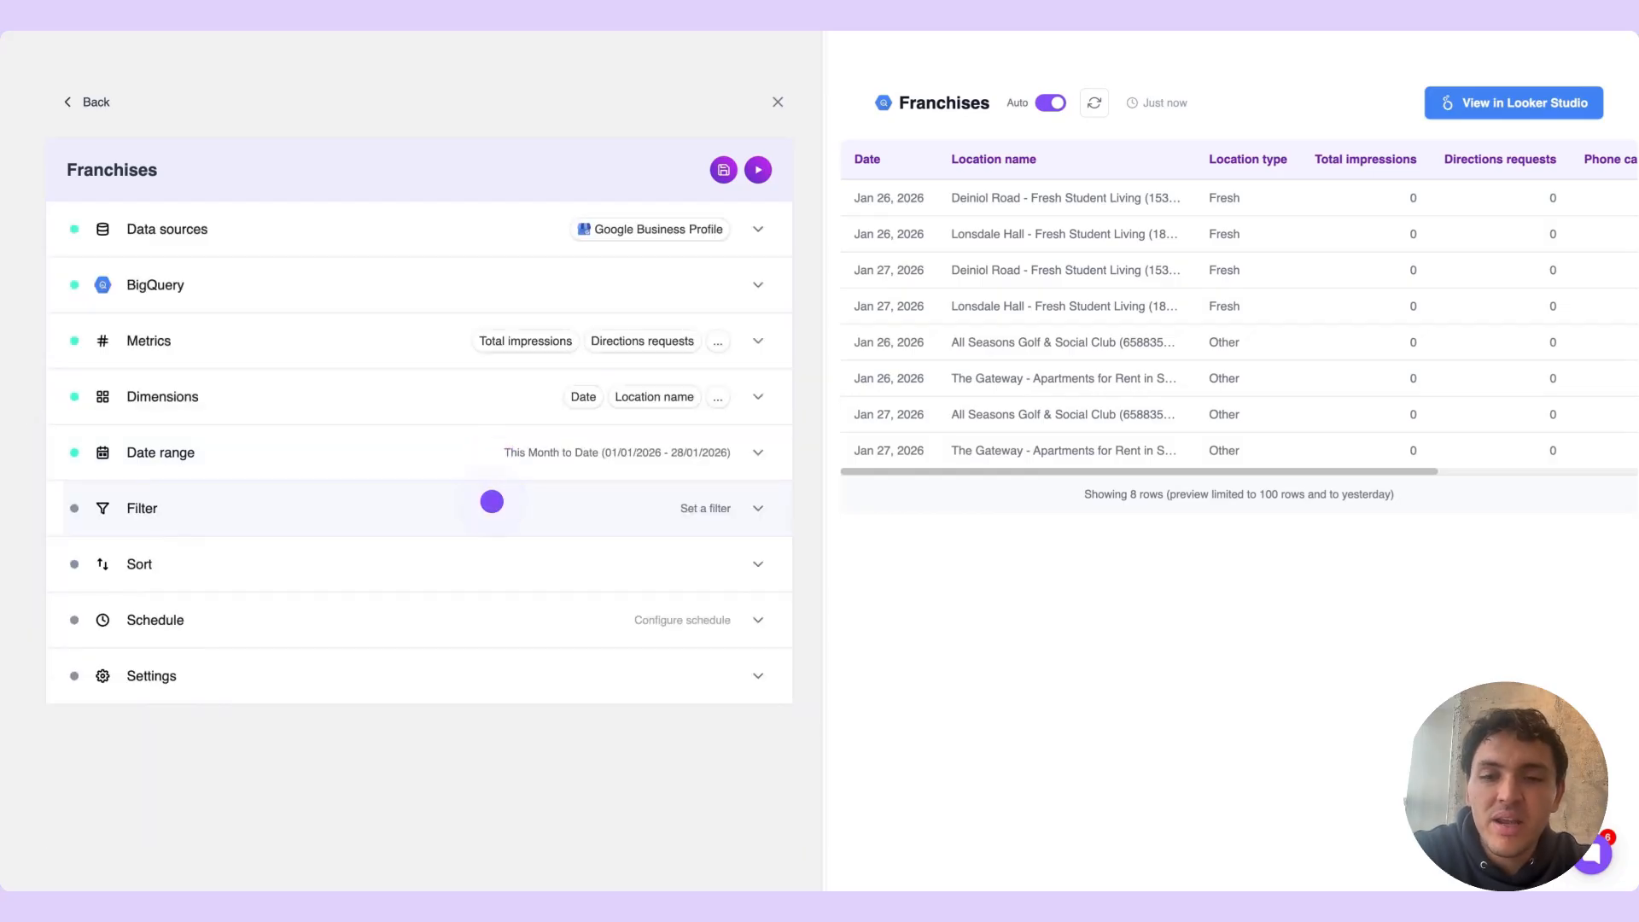
Begin a query filter with the Exclude condition on the Location name field
{"action": "left_click", "coordinate": [458, 507]}
{"action": "left_click", "coordinate": [91, 561]}
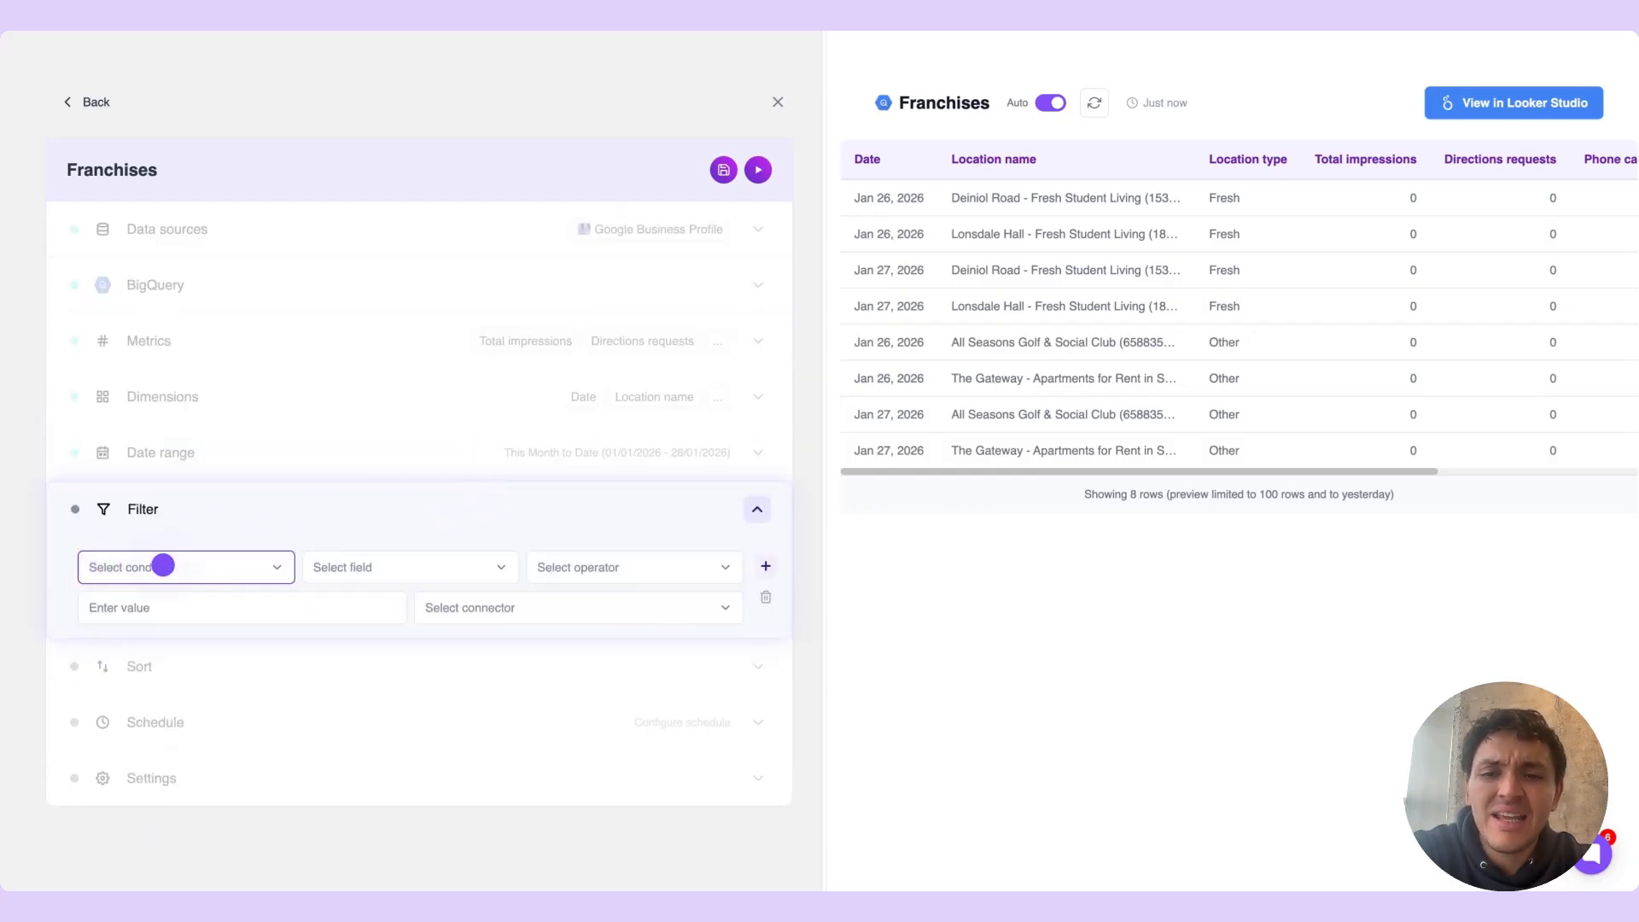
{"action": "left_click", "coordinate": [167, 565]}
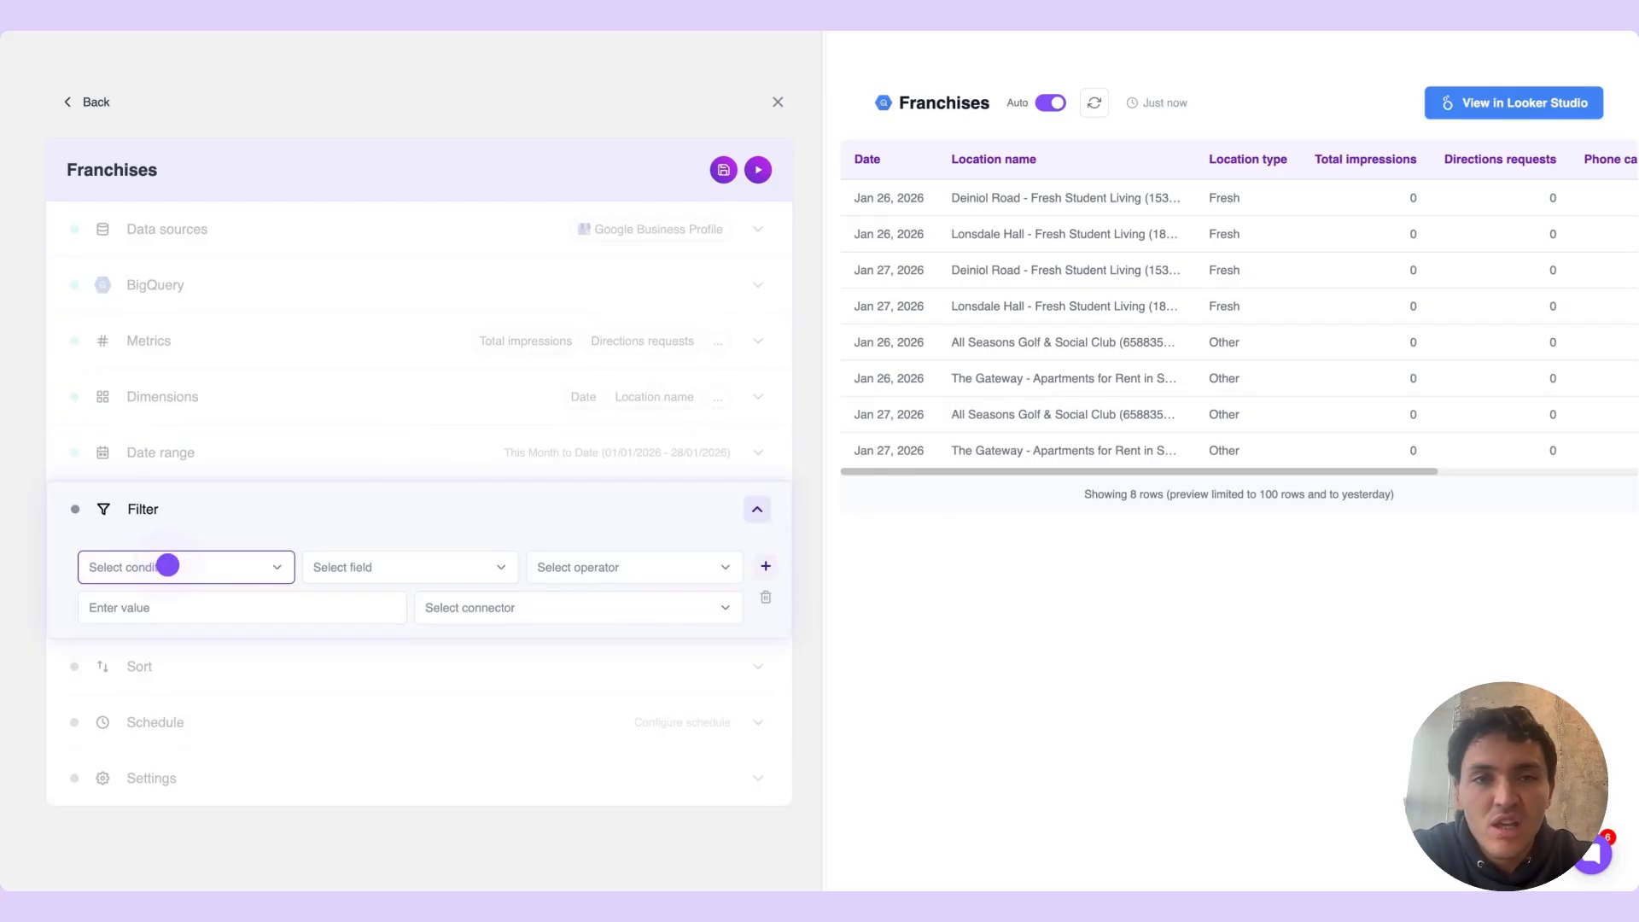
{"action": "left_click", "coordinate": [167, 565]}
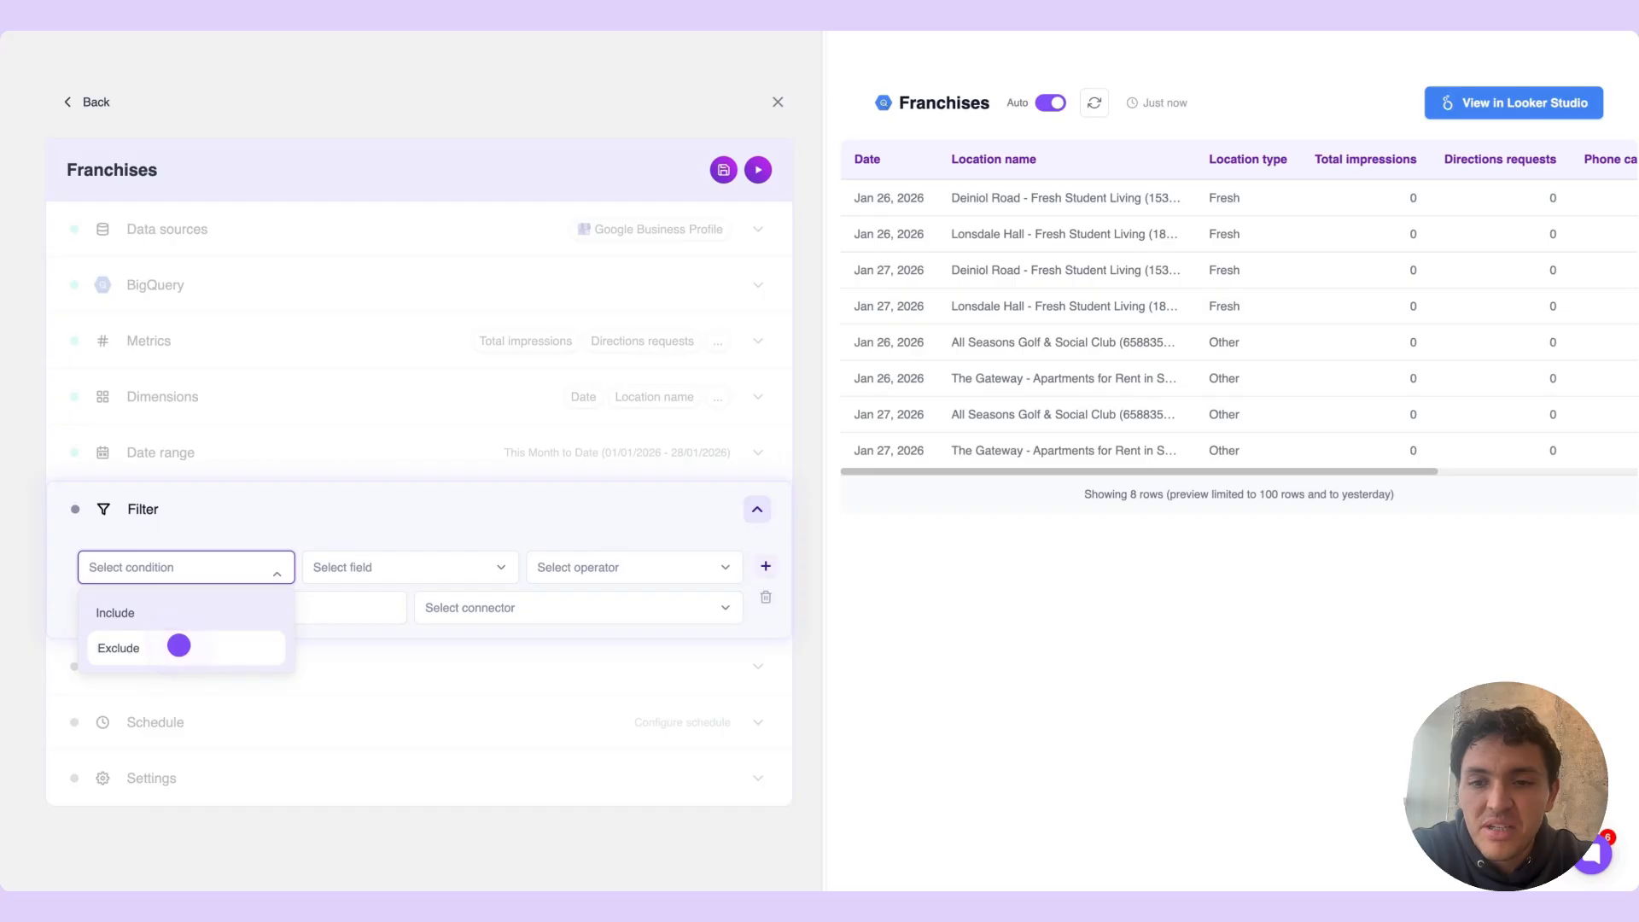
{"action": "left_click", "coordinate": [180, 643]}
{"action": "left_click", "coordinate": [326, 576]}
{"action": "left_click", "coordinate": [417, 648]}
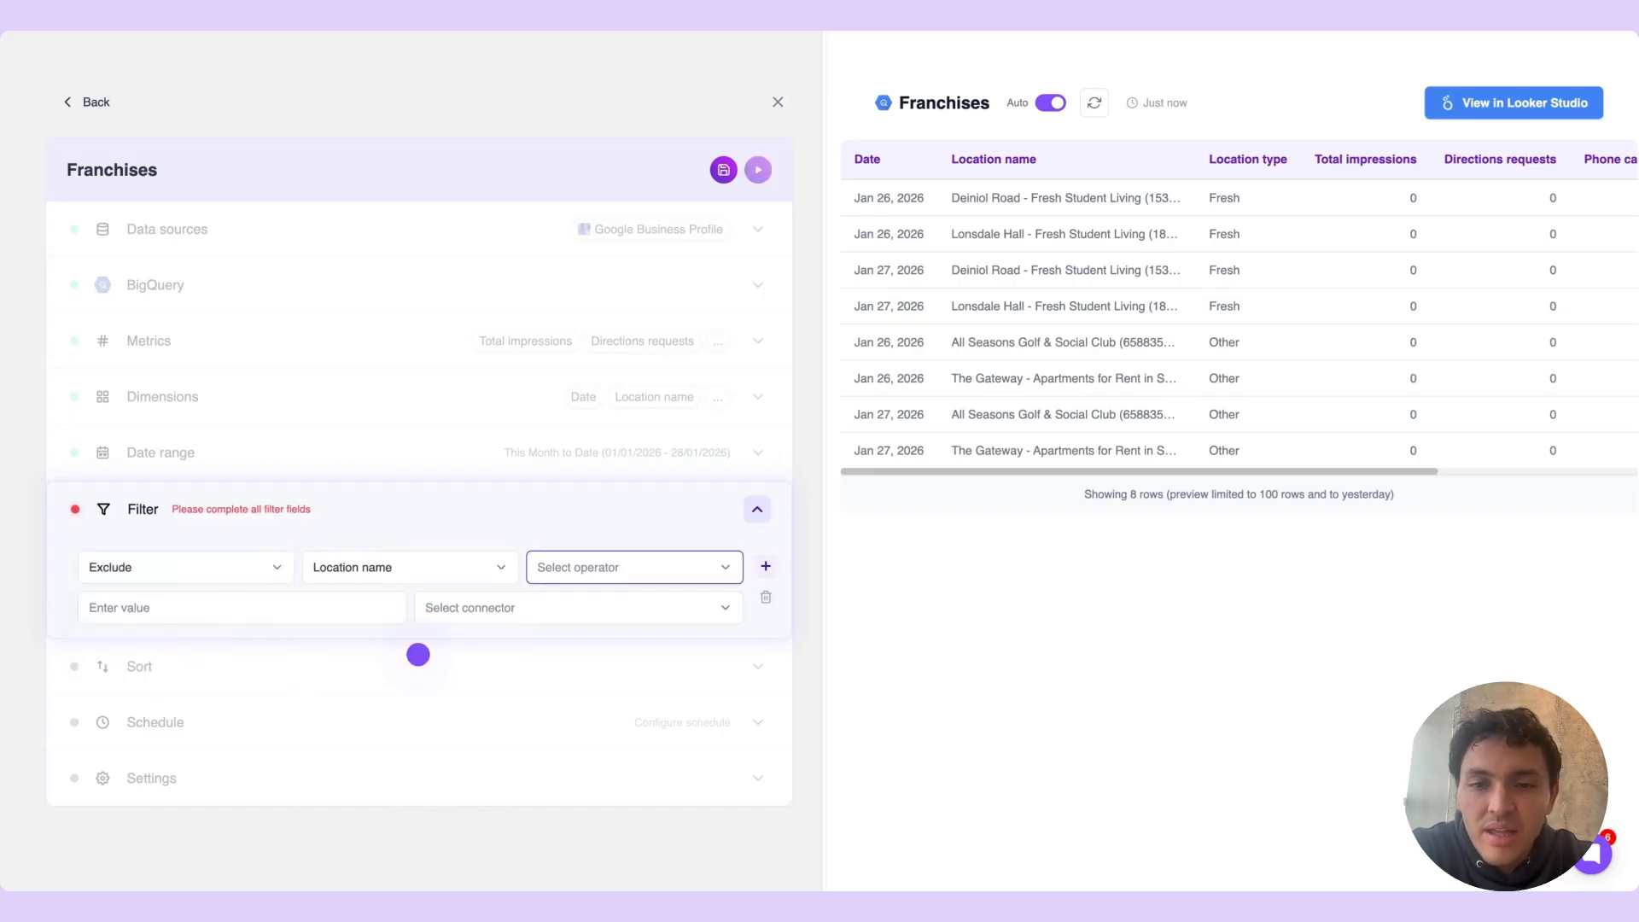
Complete the filter with the Contains operator and the value Gateway, and collapse the filter section
{"action": "left_click", "coordinate": [566, 567]}
{"action": "left_click", "coordinate": [602, 642]}
{"action": "left_click", "coordinate": [379, 610]}
{"action": "type", "text": "g"}
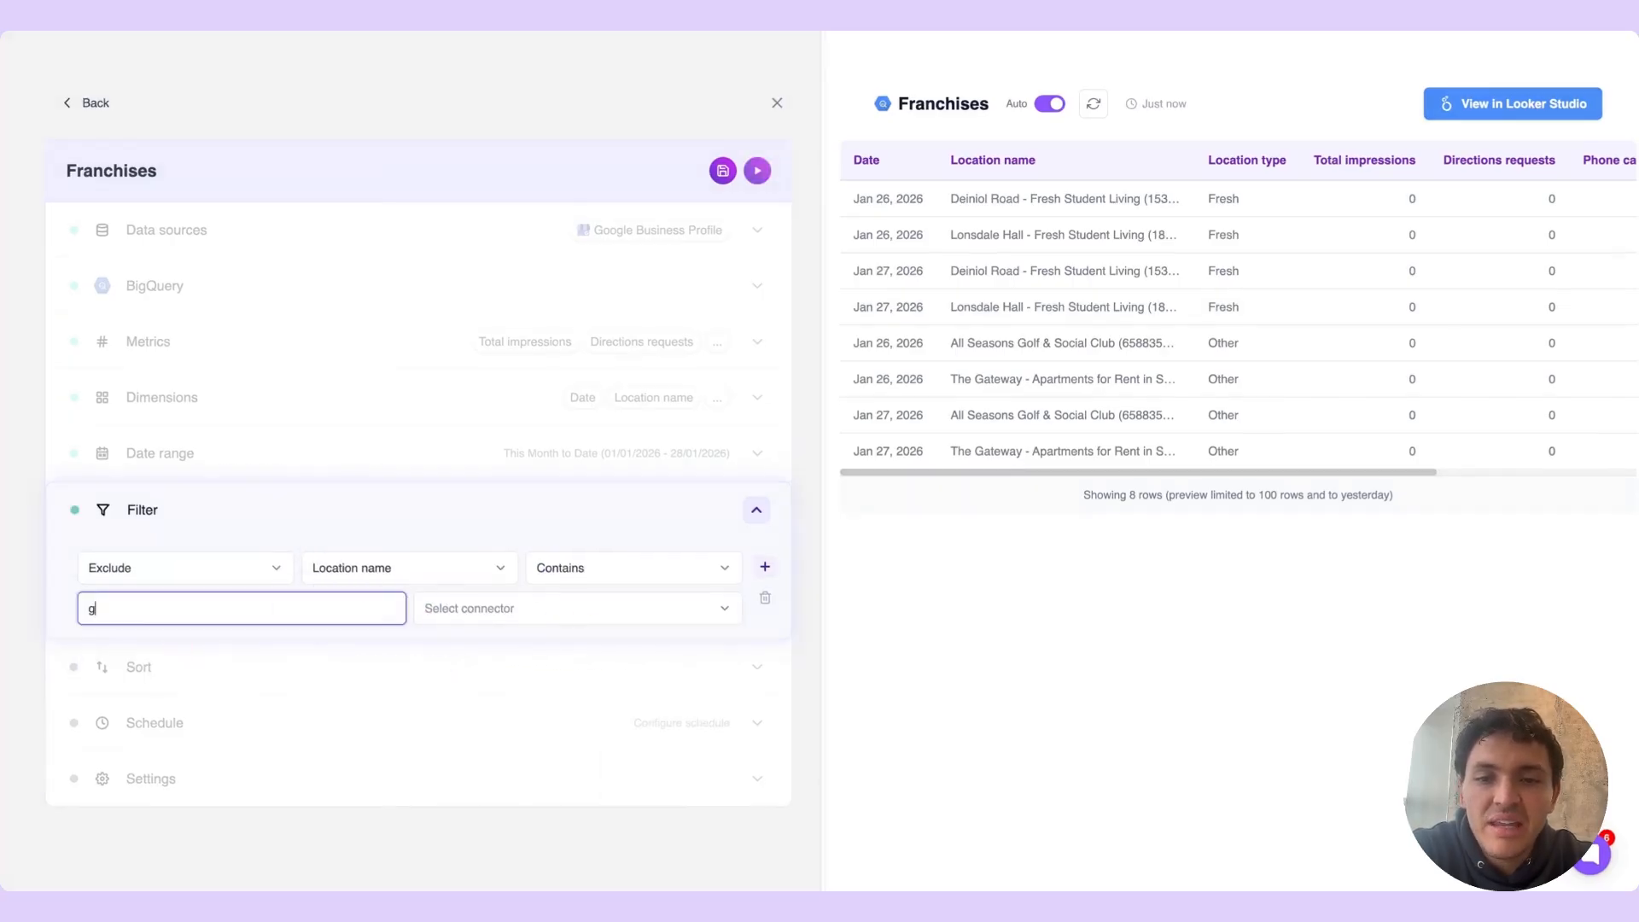
{"action": "type", "text": "ateway"}
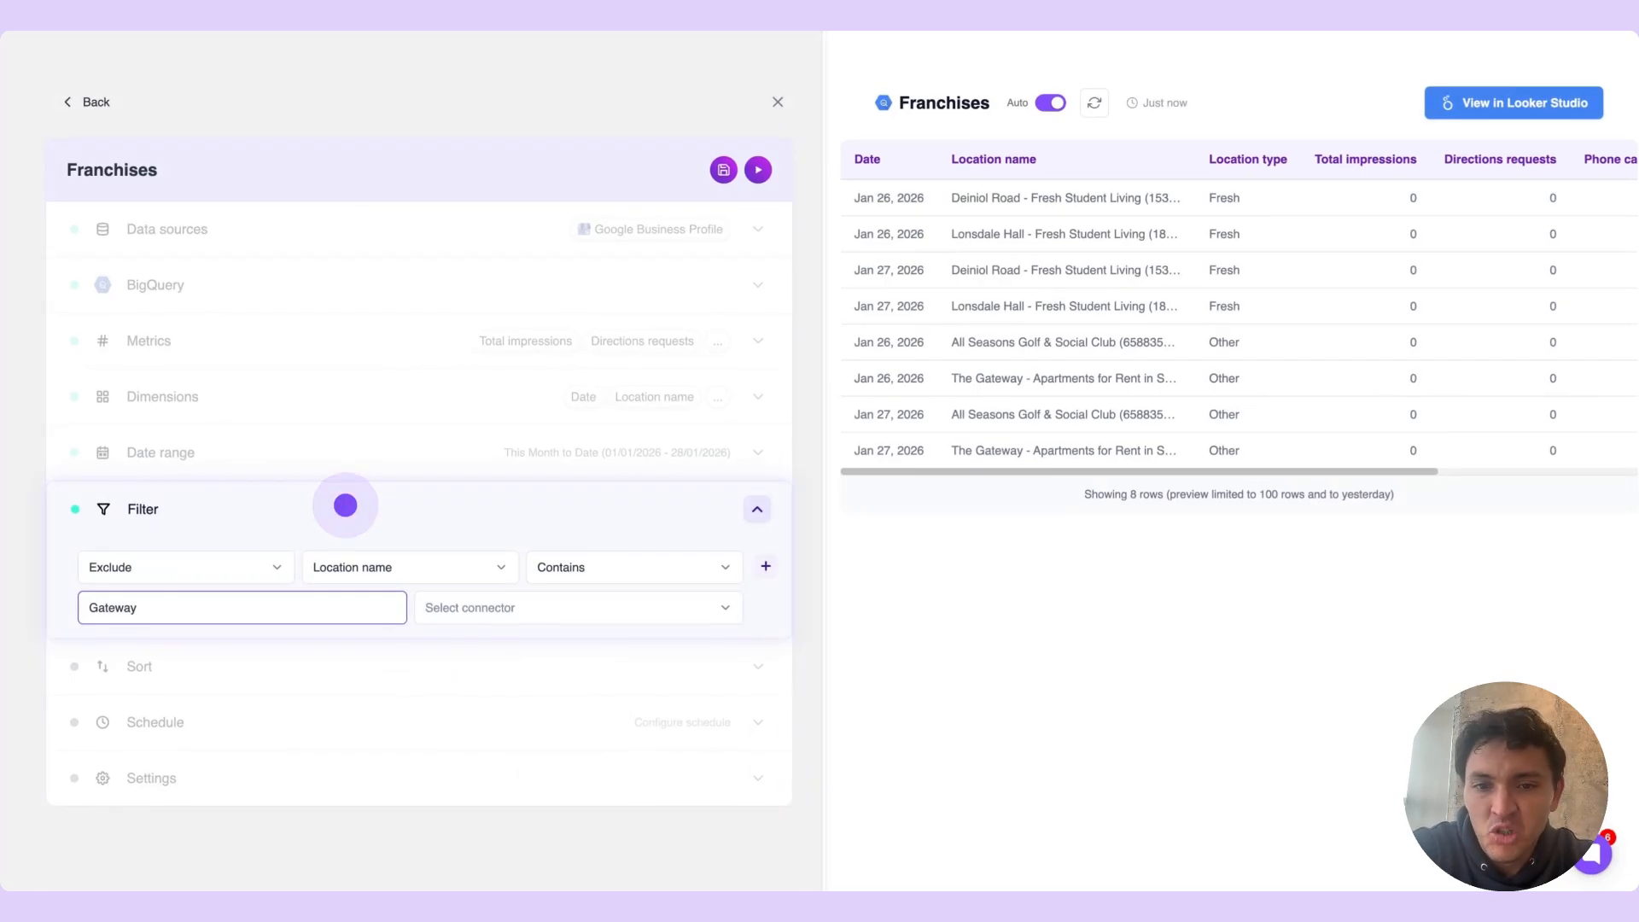
{"action": "left_click", "coordinate": [344, 505]}
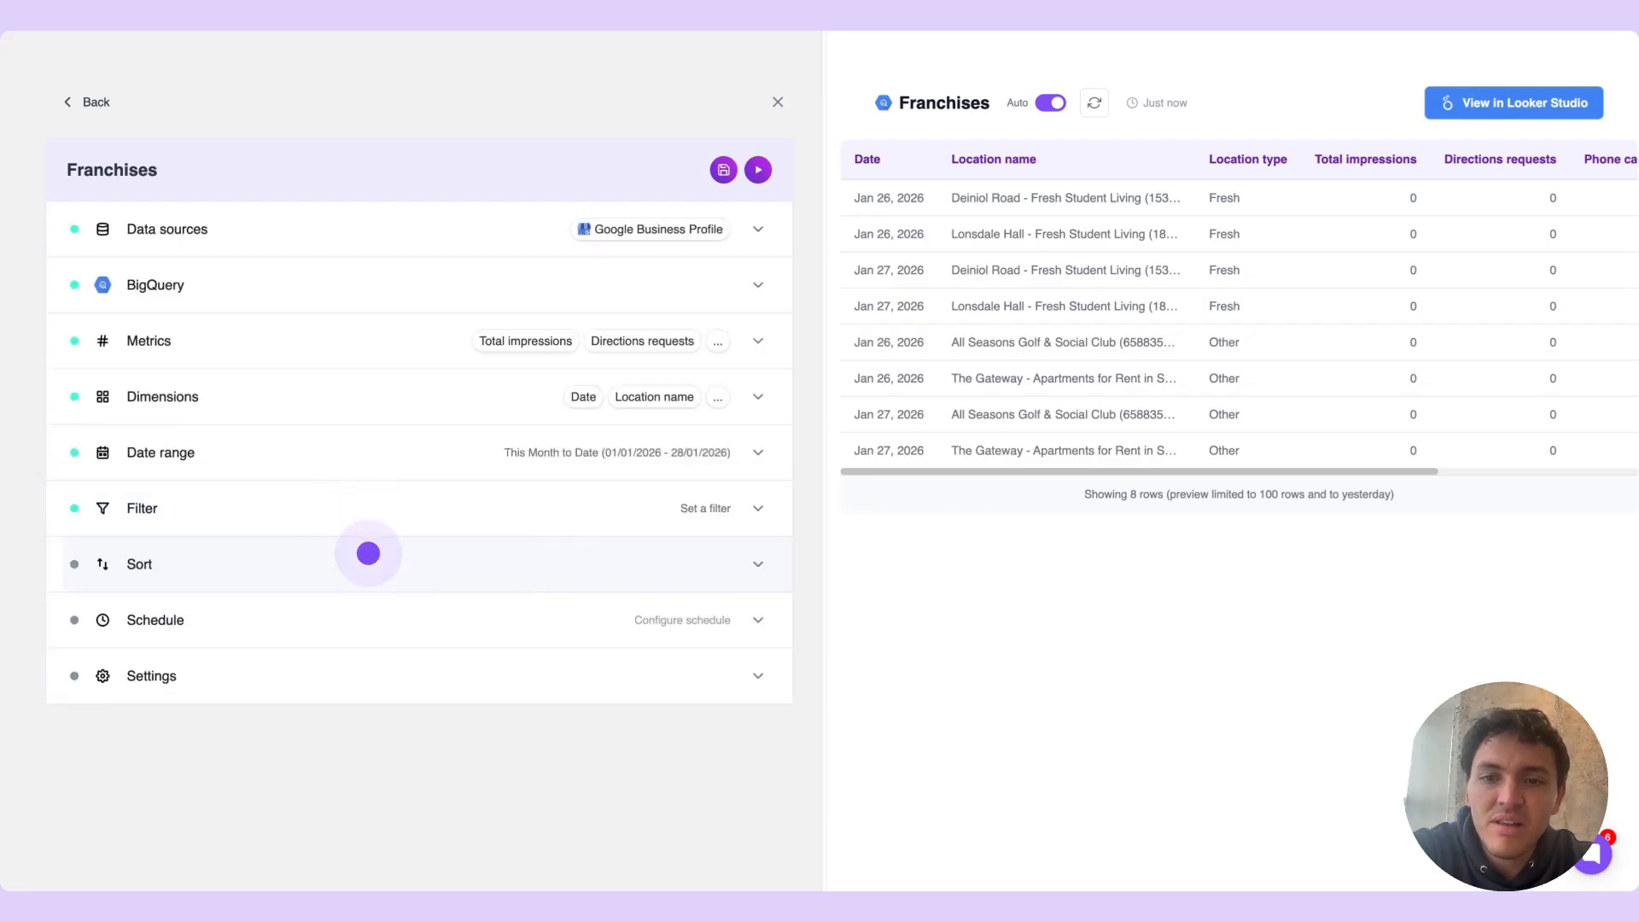
Sort the query by Date in Descending order and collapse the sort section
{"action": "left_click", "coordinate": [366, 555]}
{"action": "left_click", "coordinate": [287, 617]}
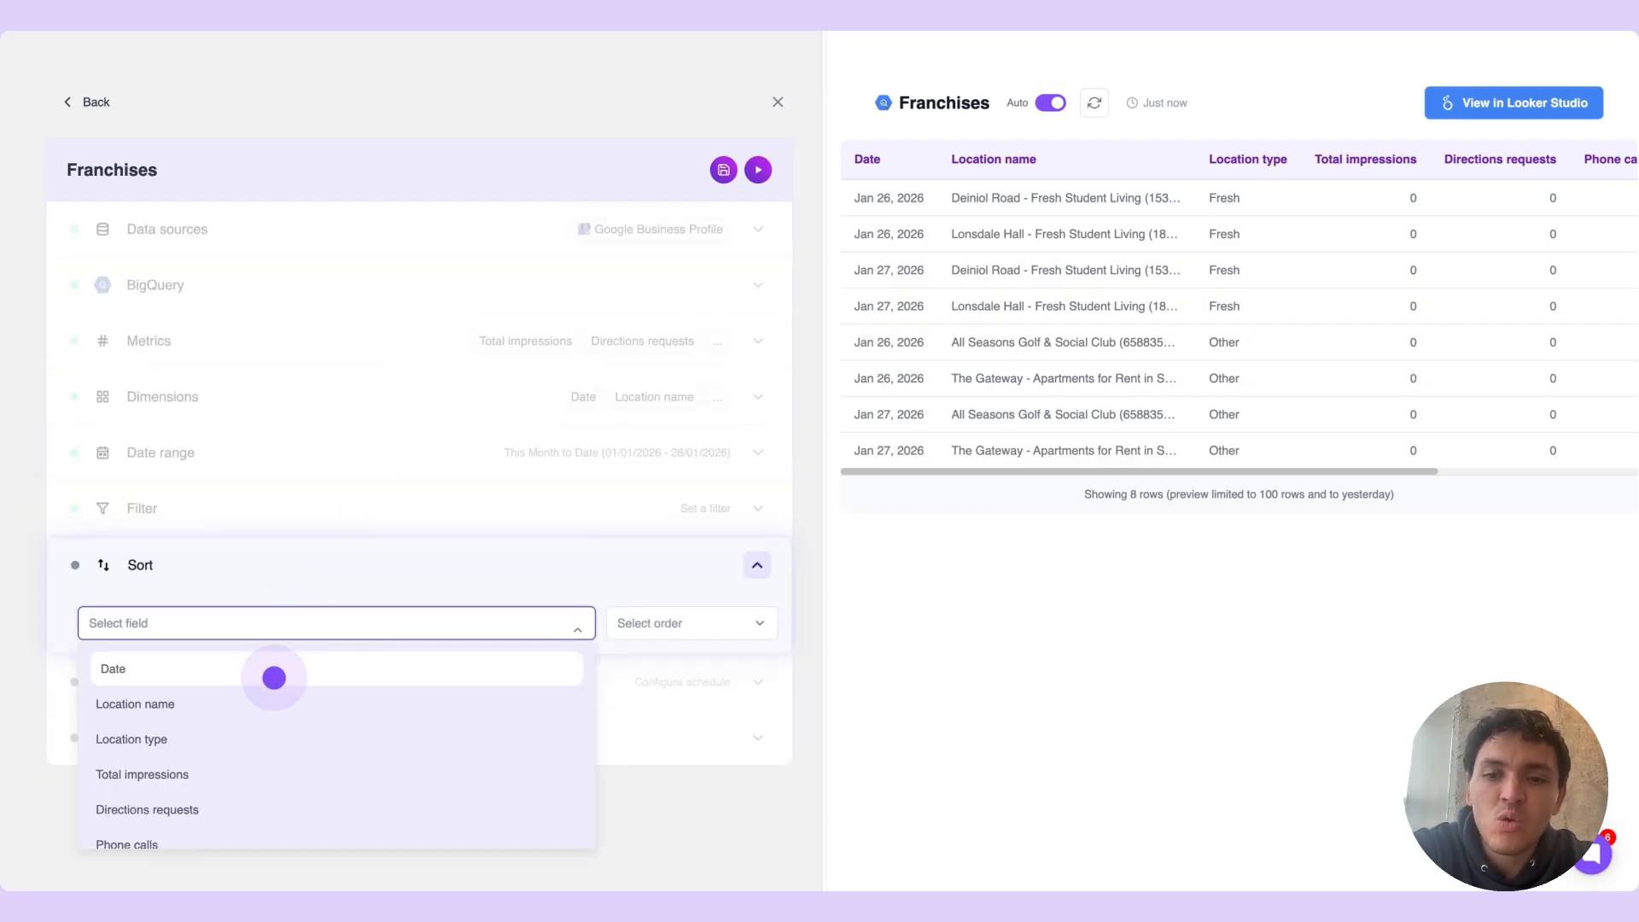
{"action": "left_click", "coordinate": [274, 678]}
{"action": "left_click", "coordinate": [720, 623]}
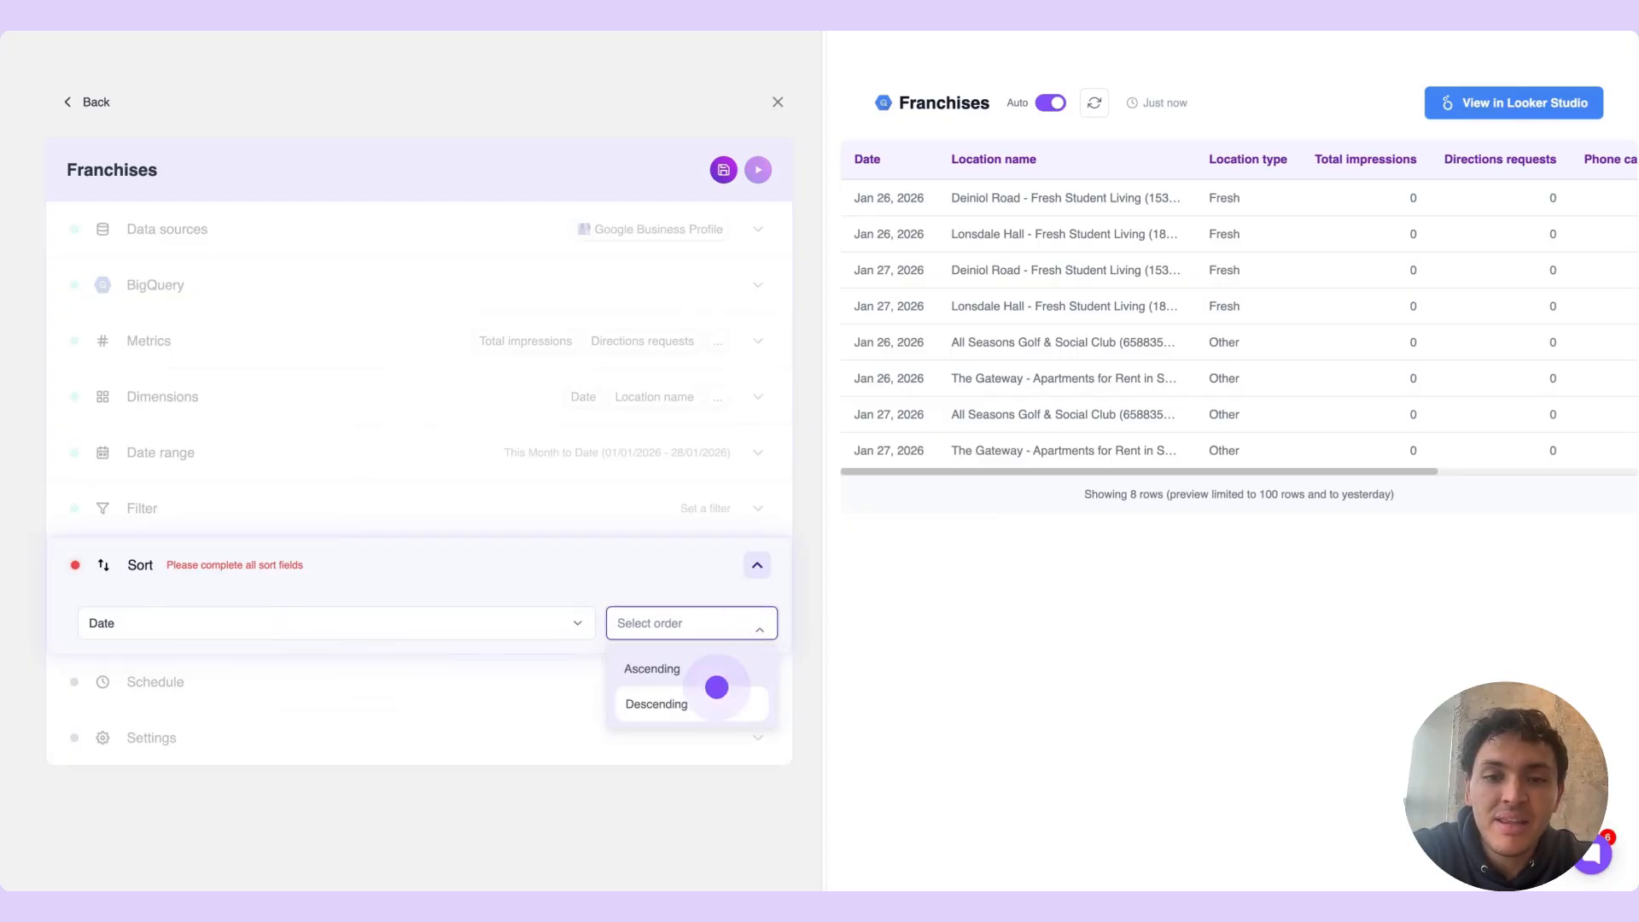
{"action": "left_click", "coordinate": [709, 698]}
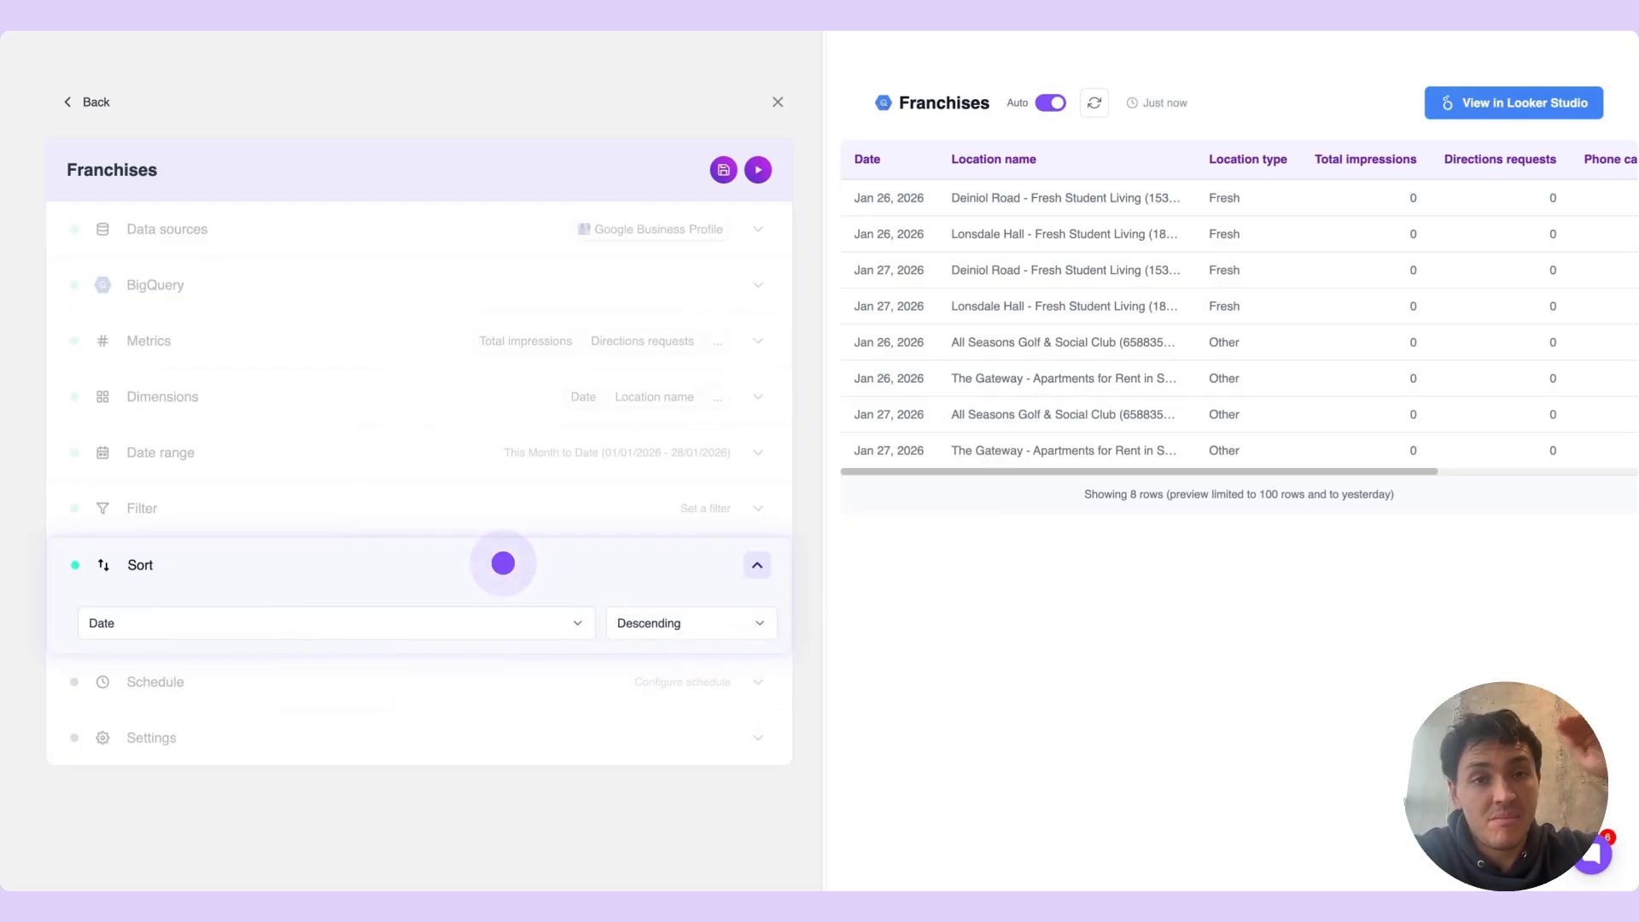
{"action": "left_click", "coordinate": [502, 563]}
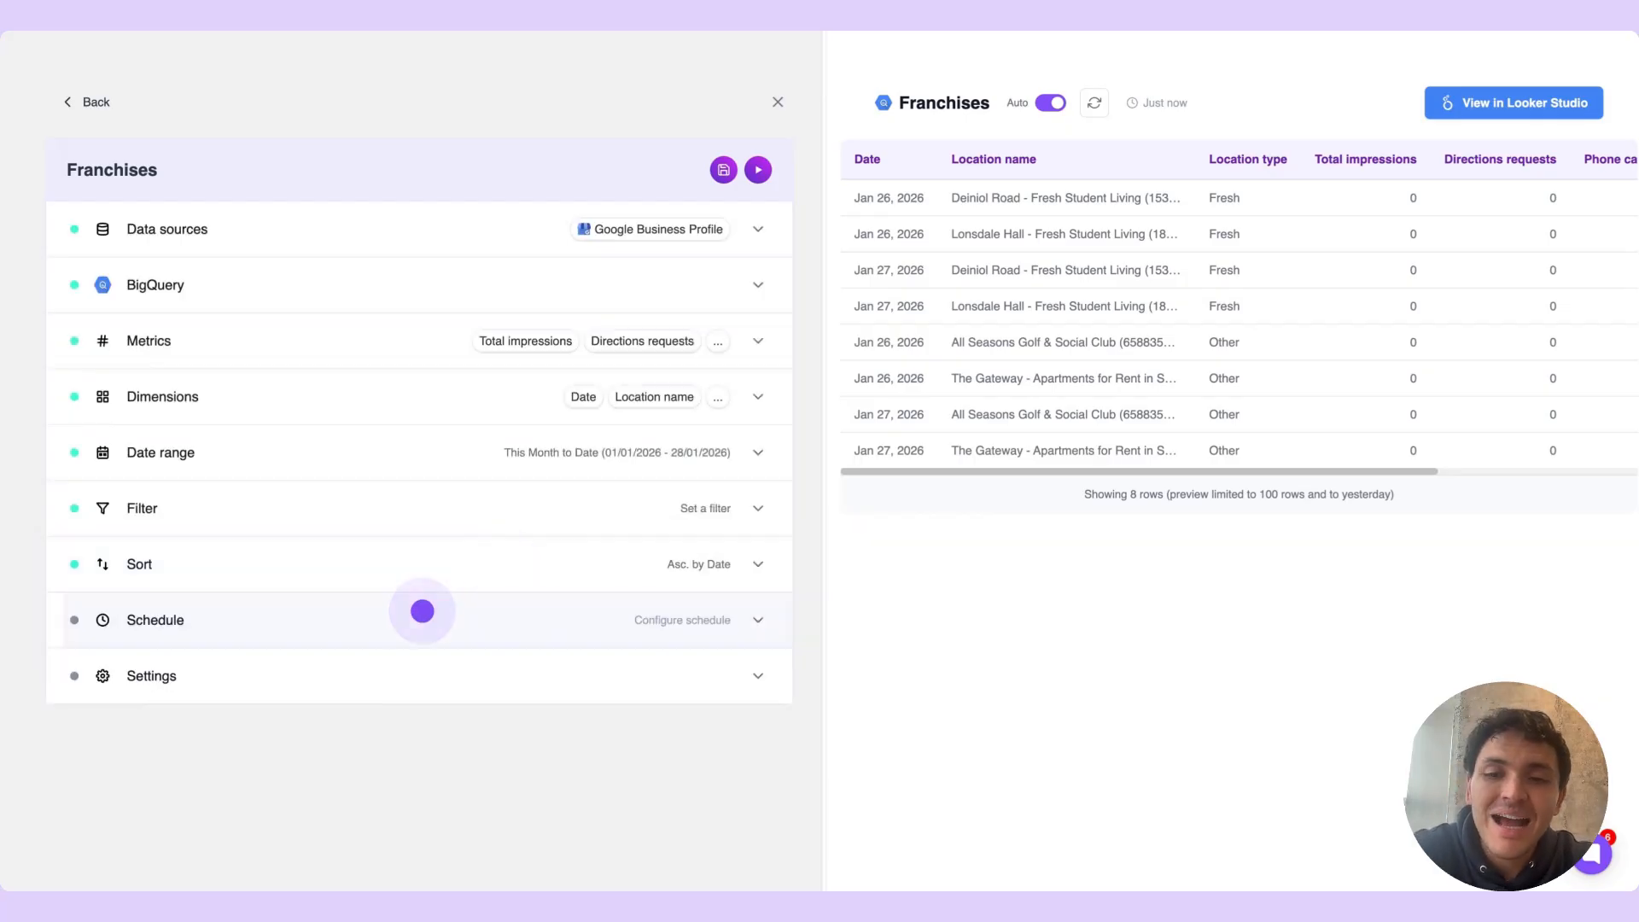
Generate a refresh schedule from the description "Every day at 5pm" and collapse the schedule section
{"action": "left_click", "coordinate": [421, 613]}
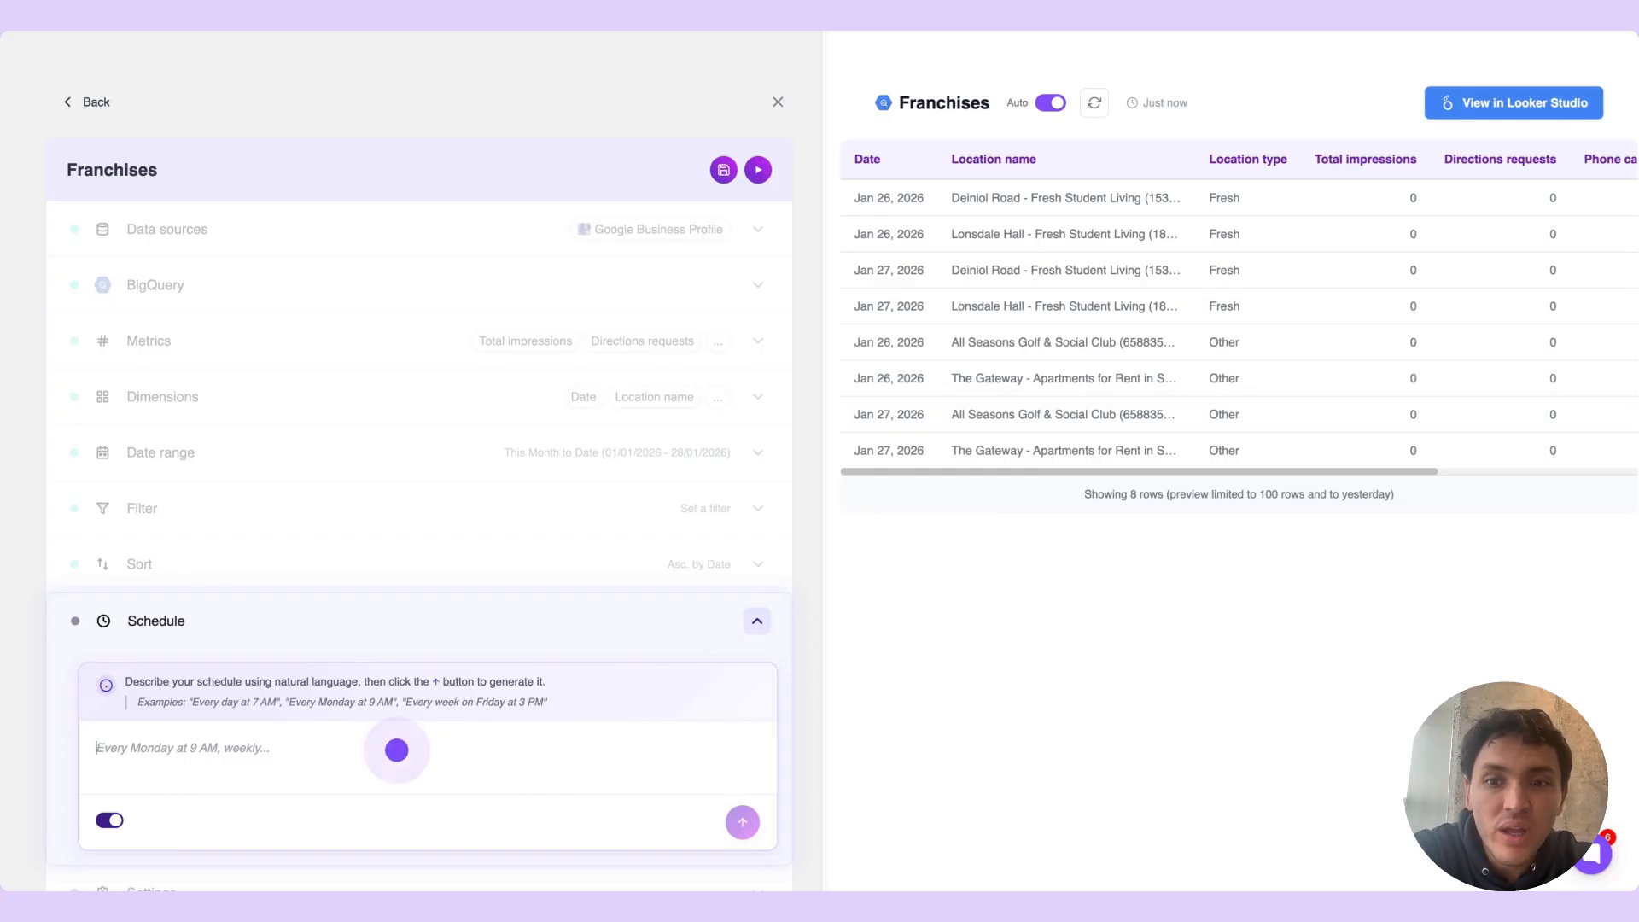
{"action": "type", "text": "Every day at 5pm"}
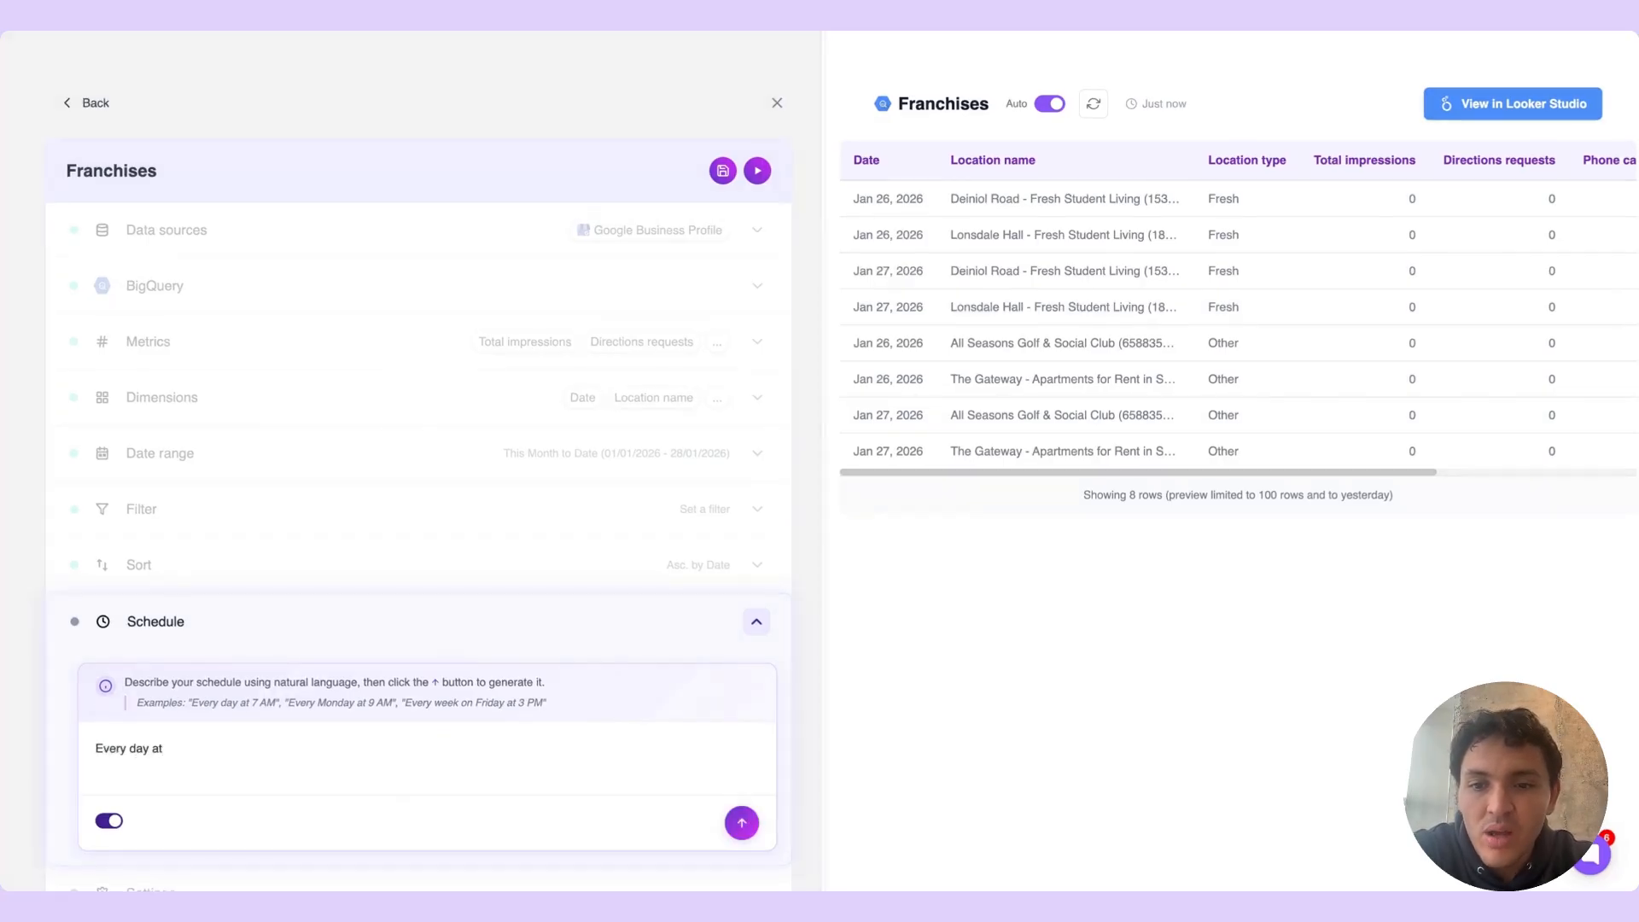
{"action": "left_click", "coordinate": [742, 822]}
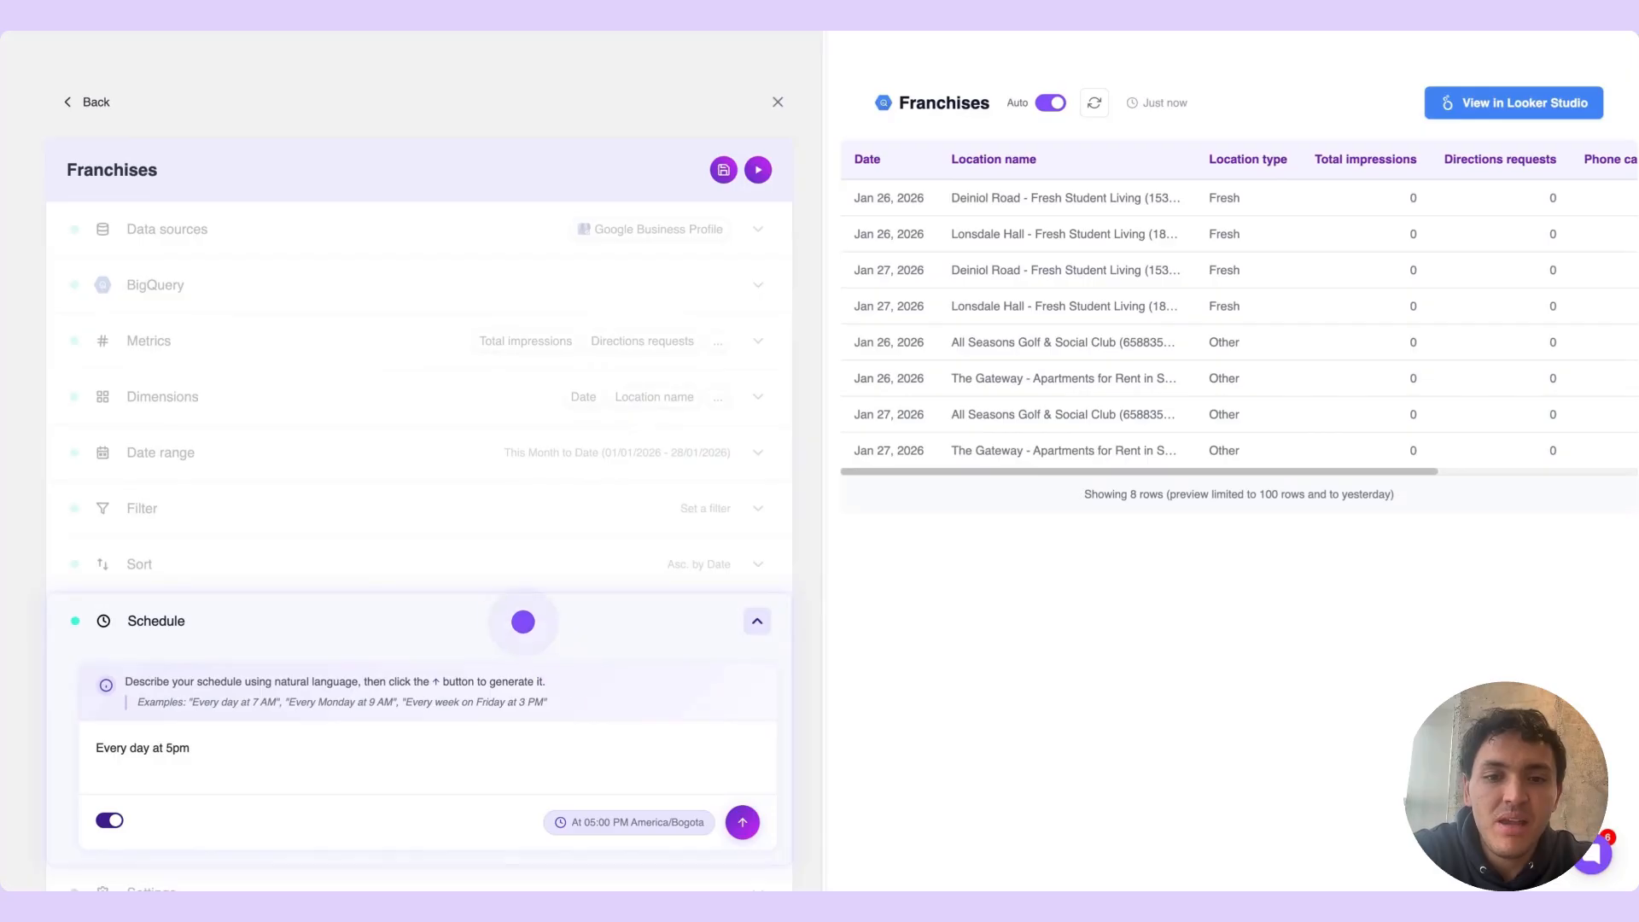
{"action": "left_click", "coordinate": [512, 612]}
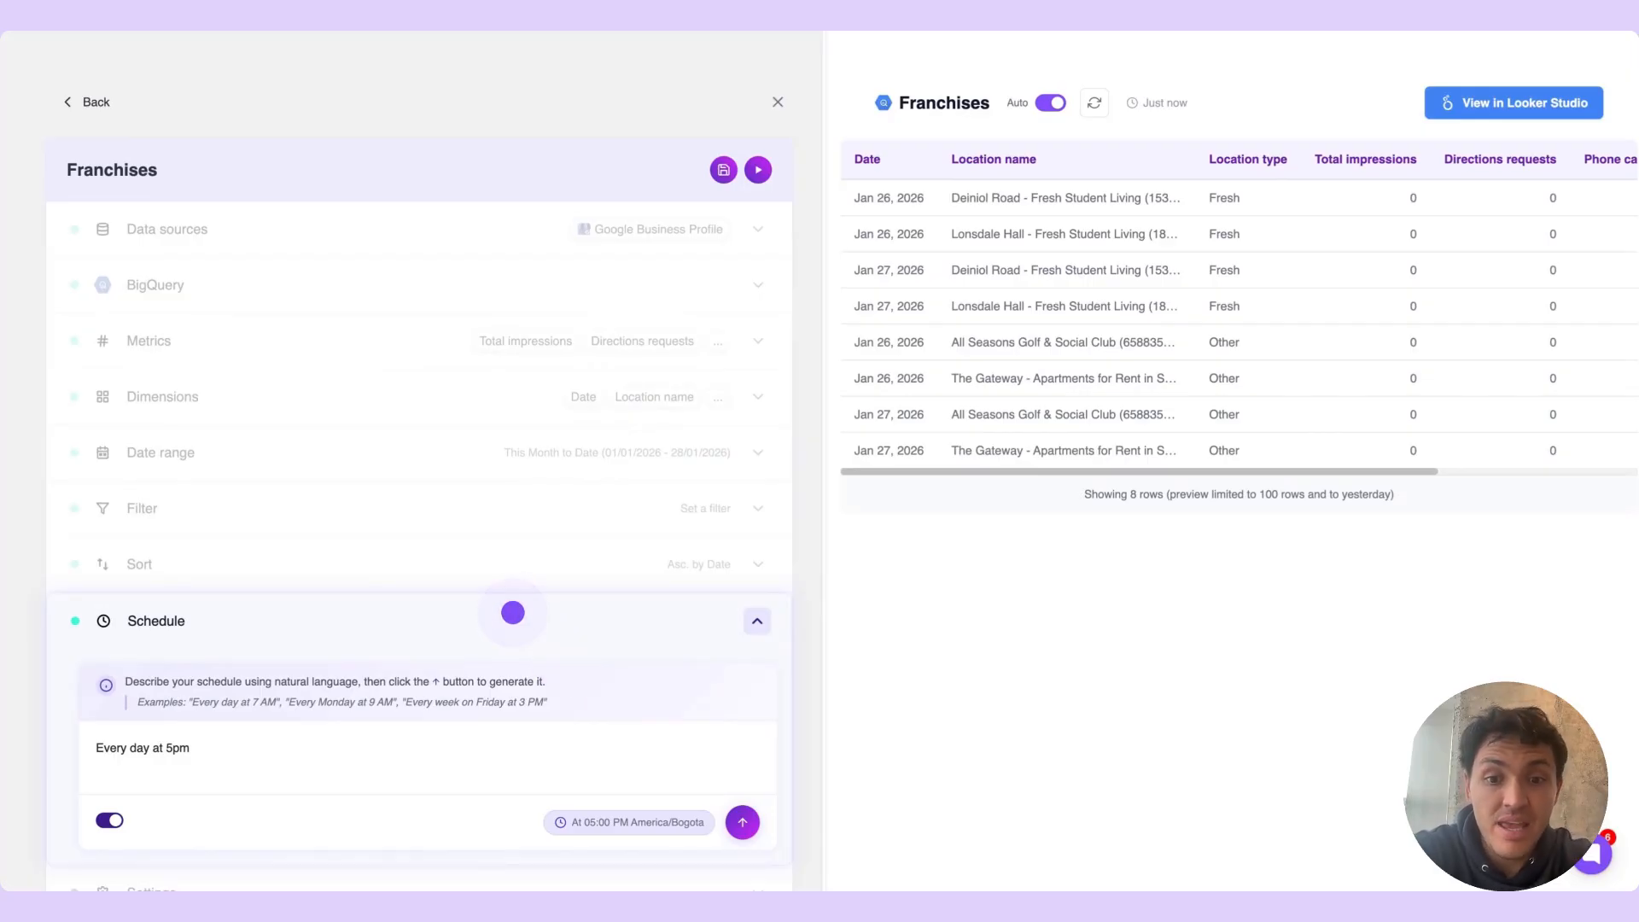
{"action": "left_click", "coordinate": [512, 612]}
{"action": "left_click", "coordinate": [512, 613]}
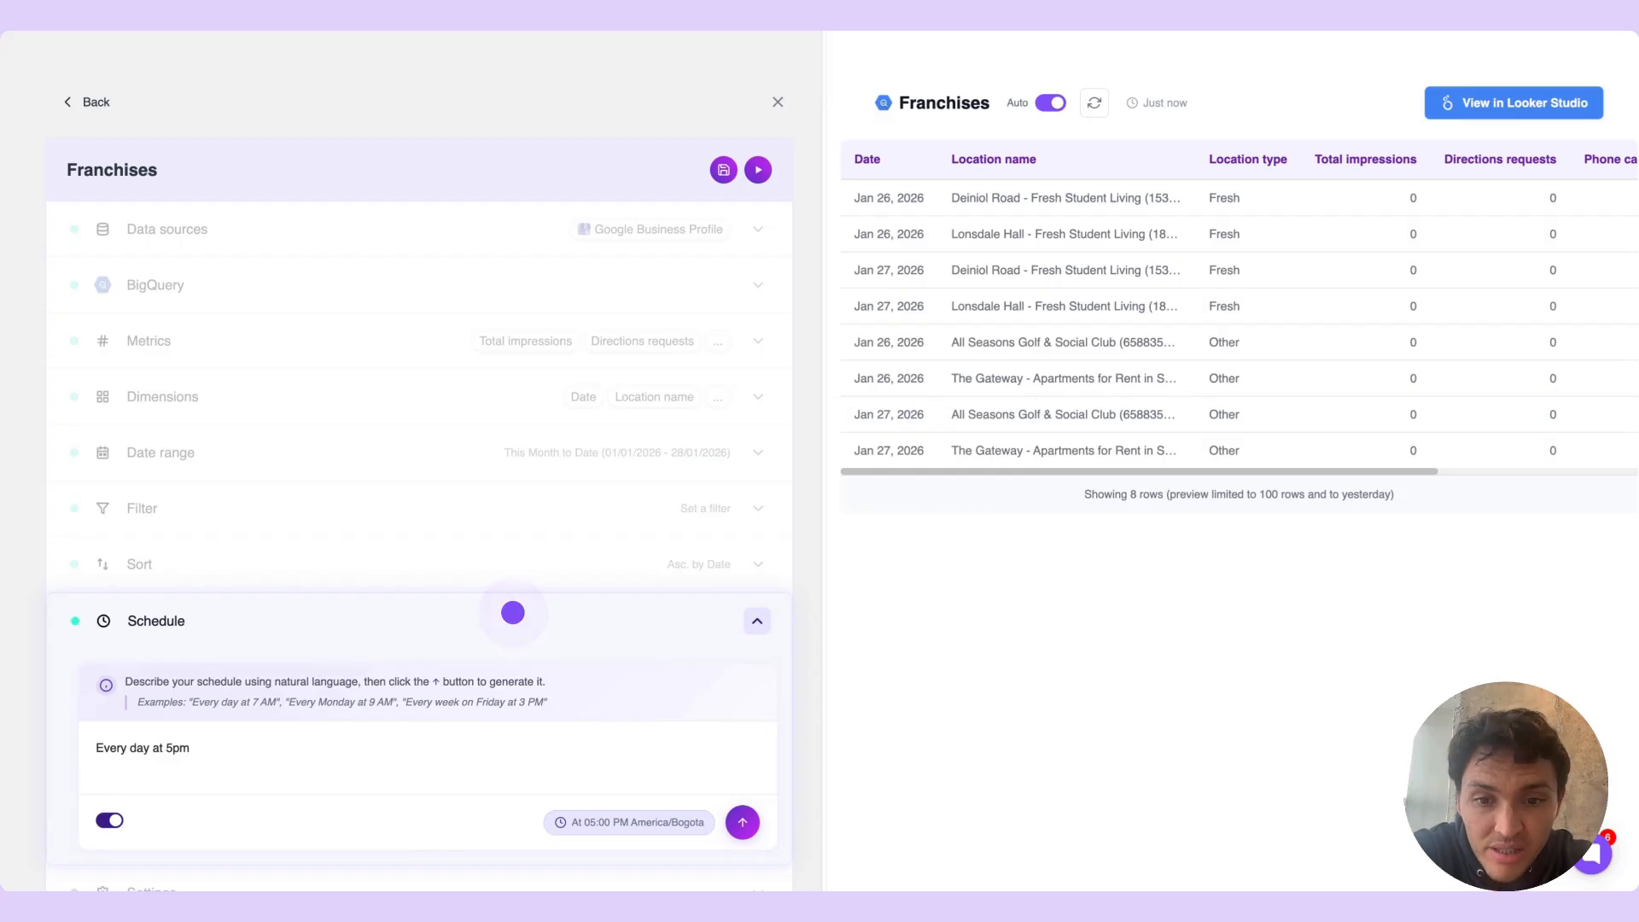
{"action": "left_click", "coordinate": [512, 612]}
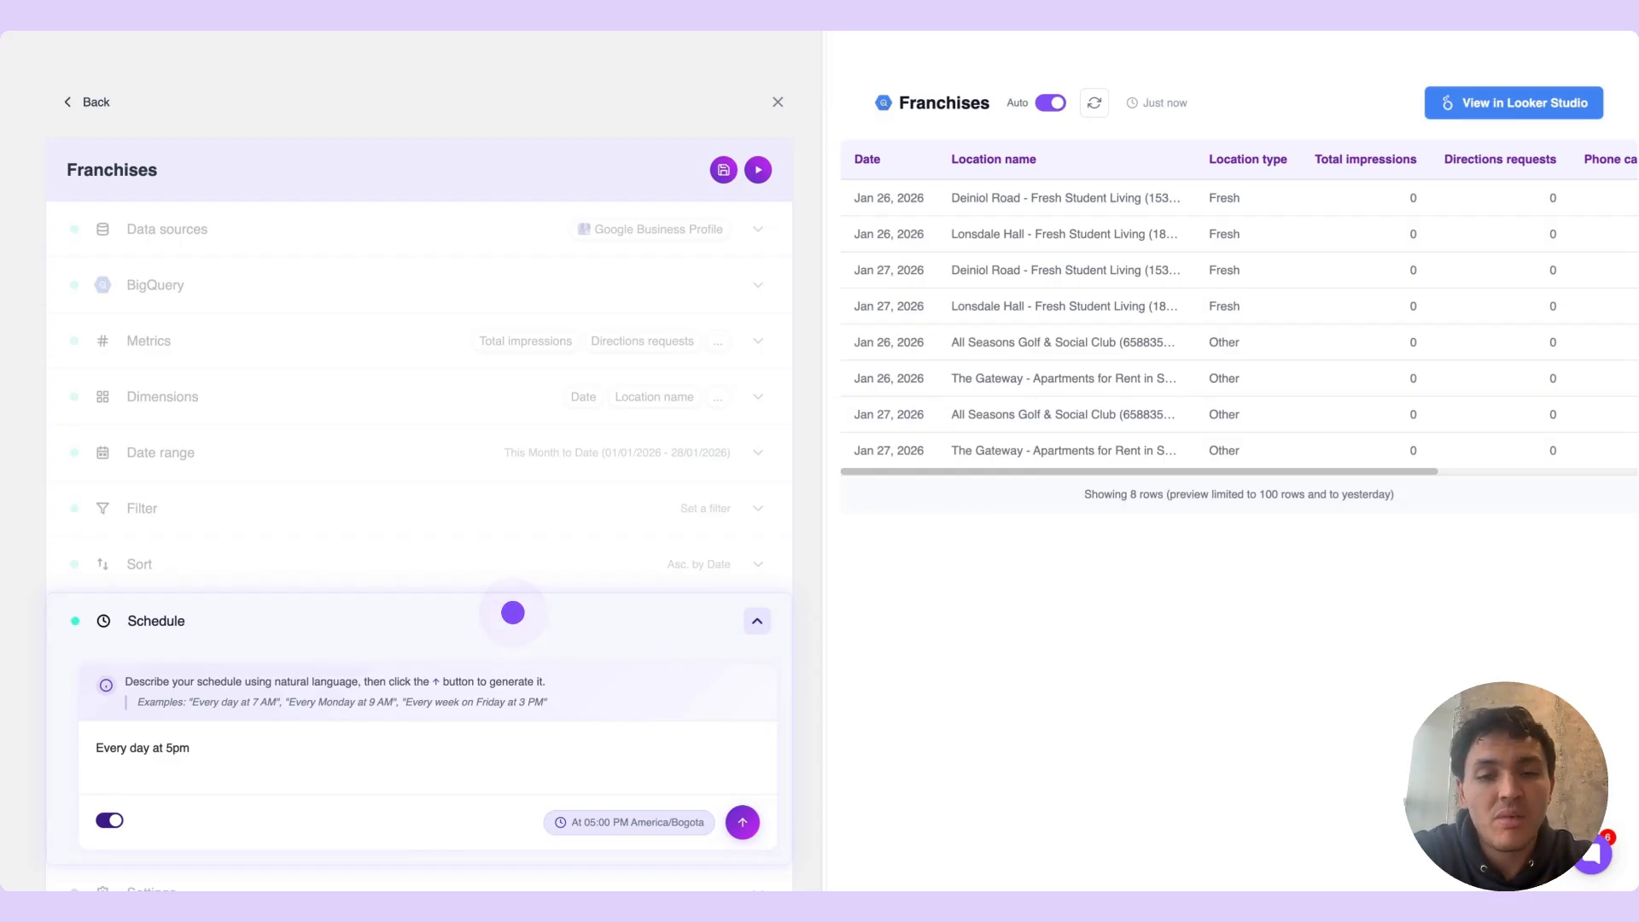
{"action": "left_click", "coordinate": [512, 612]}
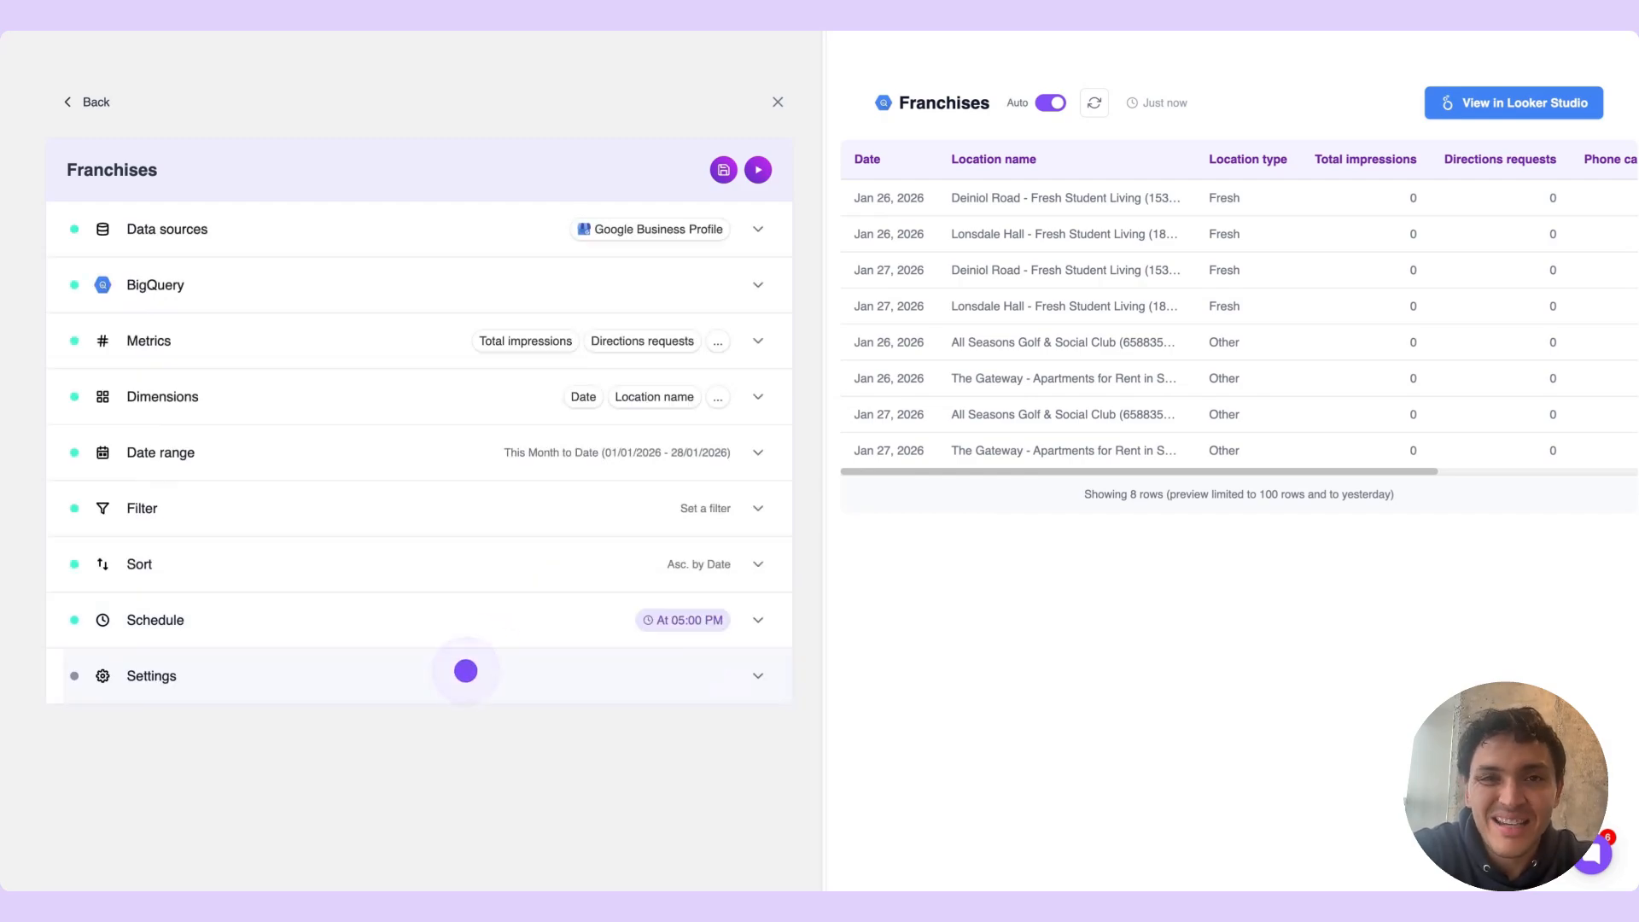
Set the data refresh mode to Overwrite in the query's settings and save the query
{"action": "left_click", "coordinate": [465, 671]}
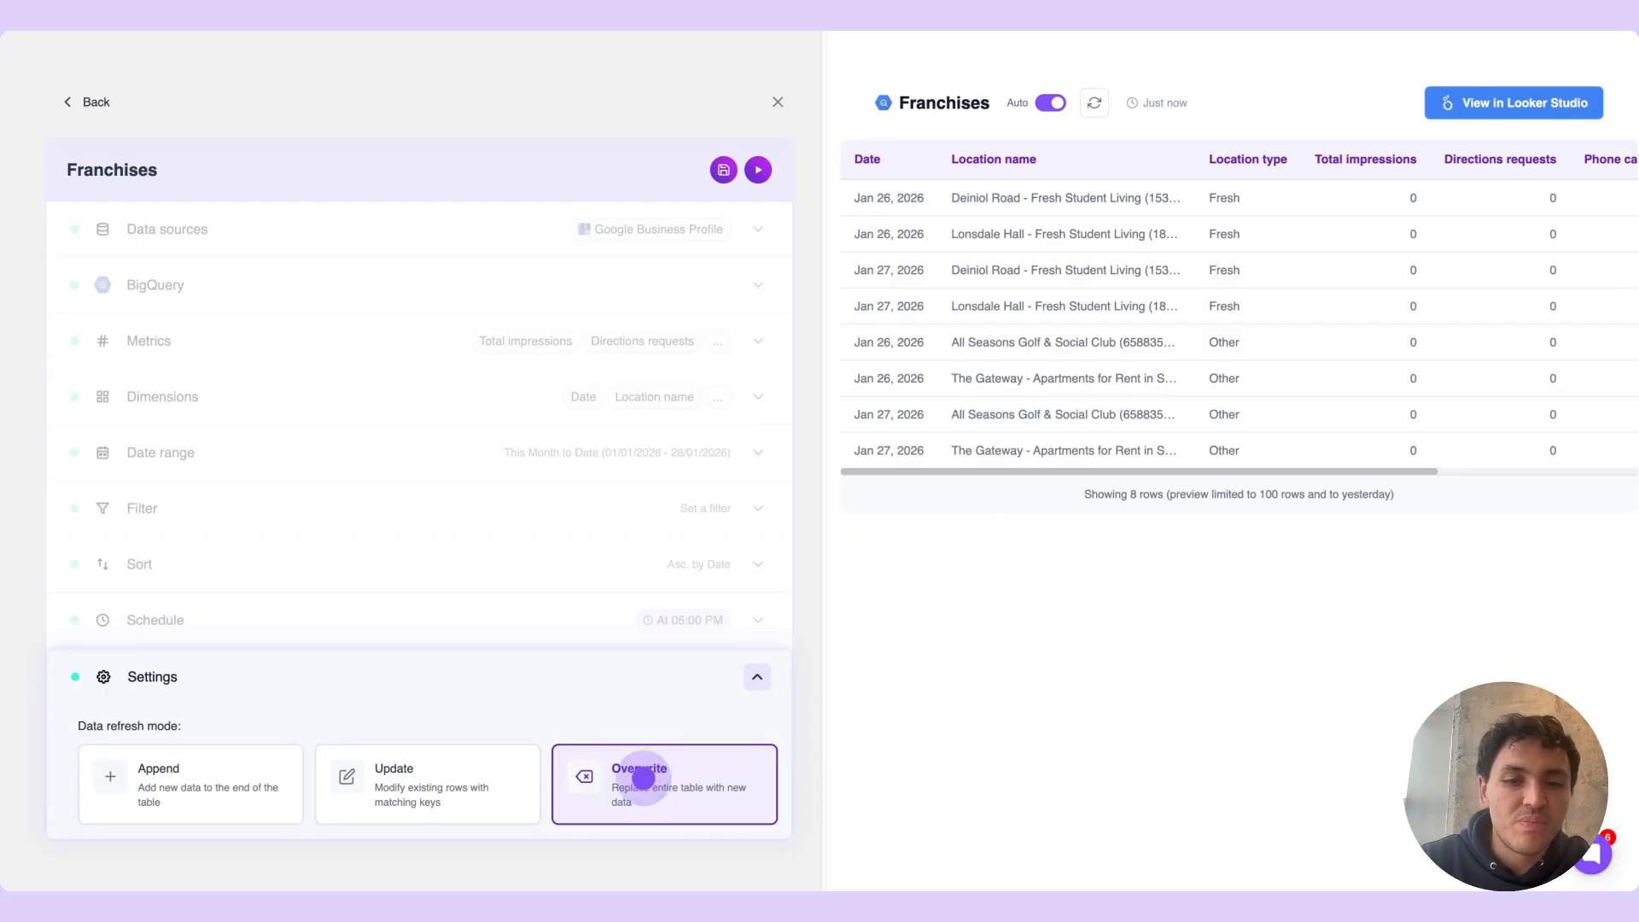
{"action": "left_click", "coordinate": [722, 170]}
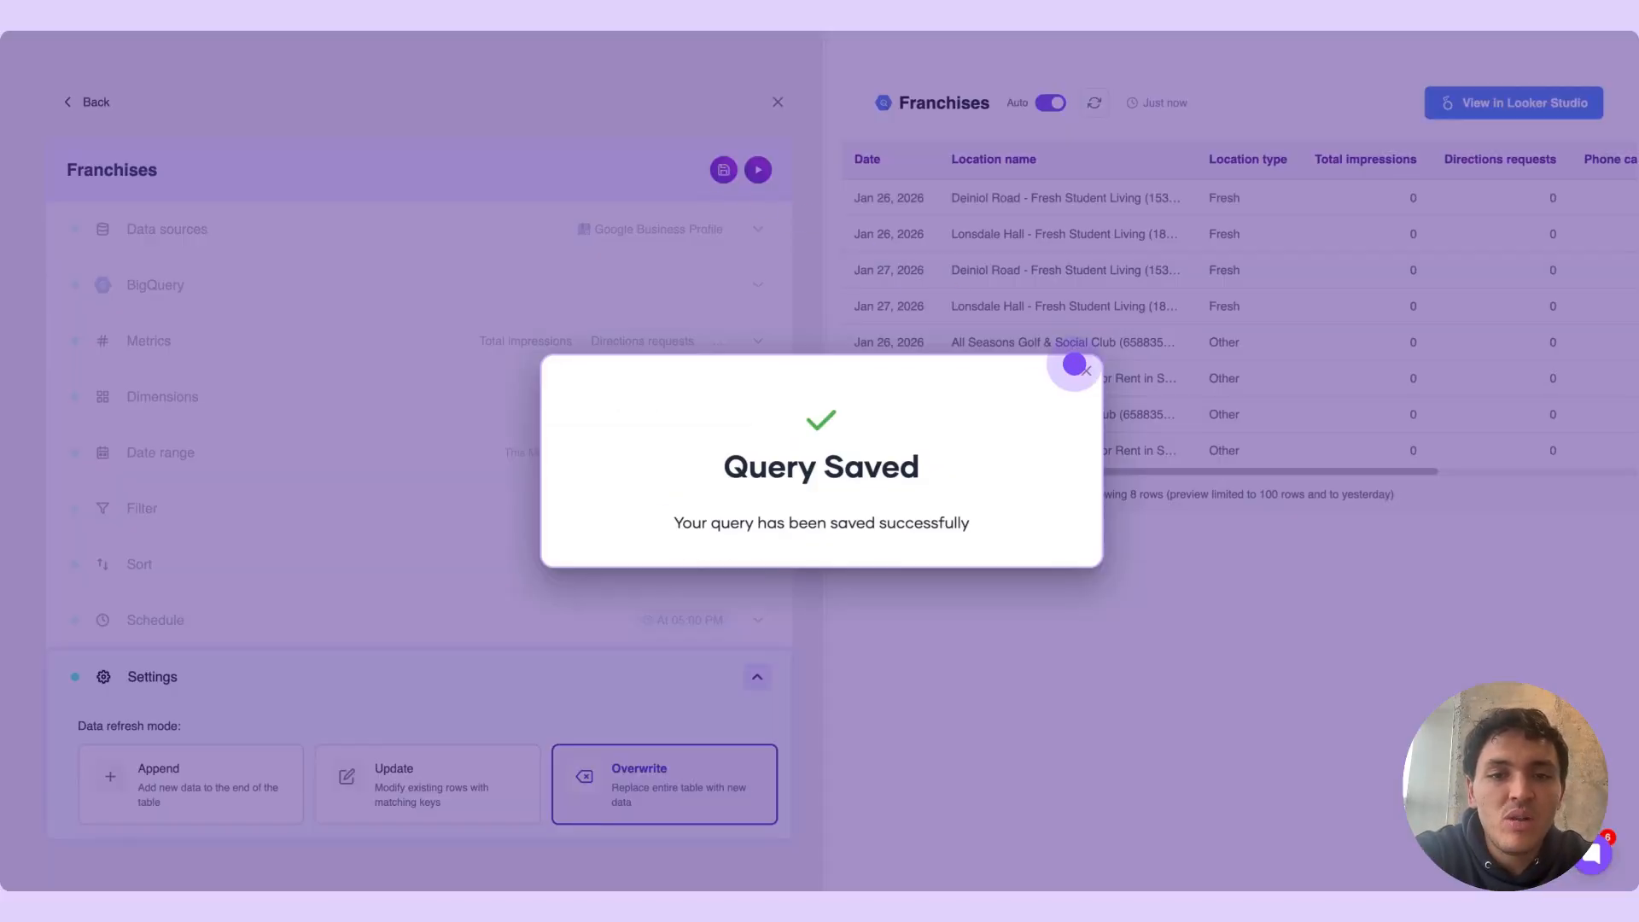
{"action": "left_click", "coordinate": [1080, 367]}
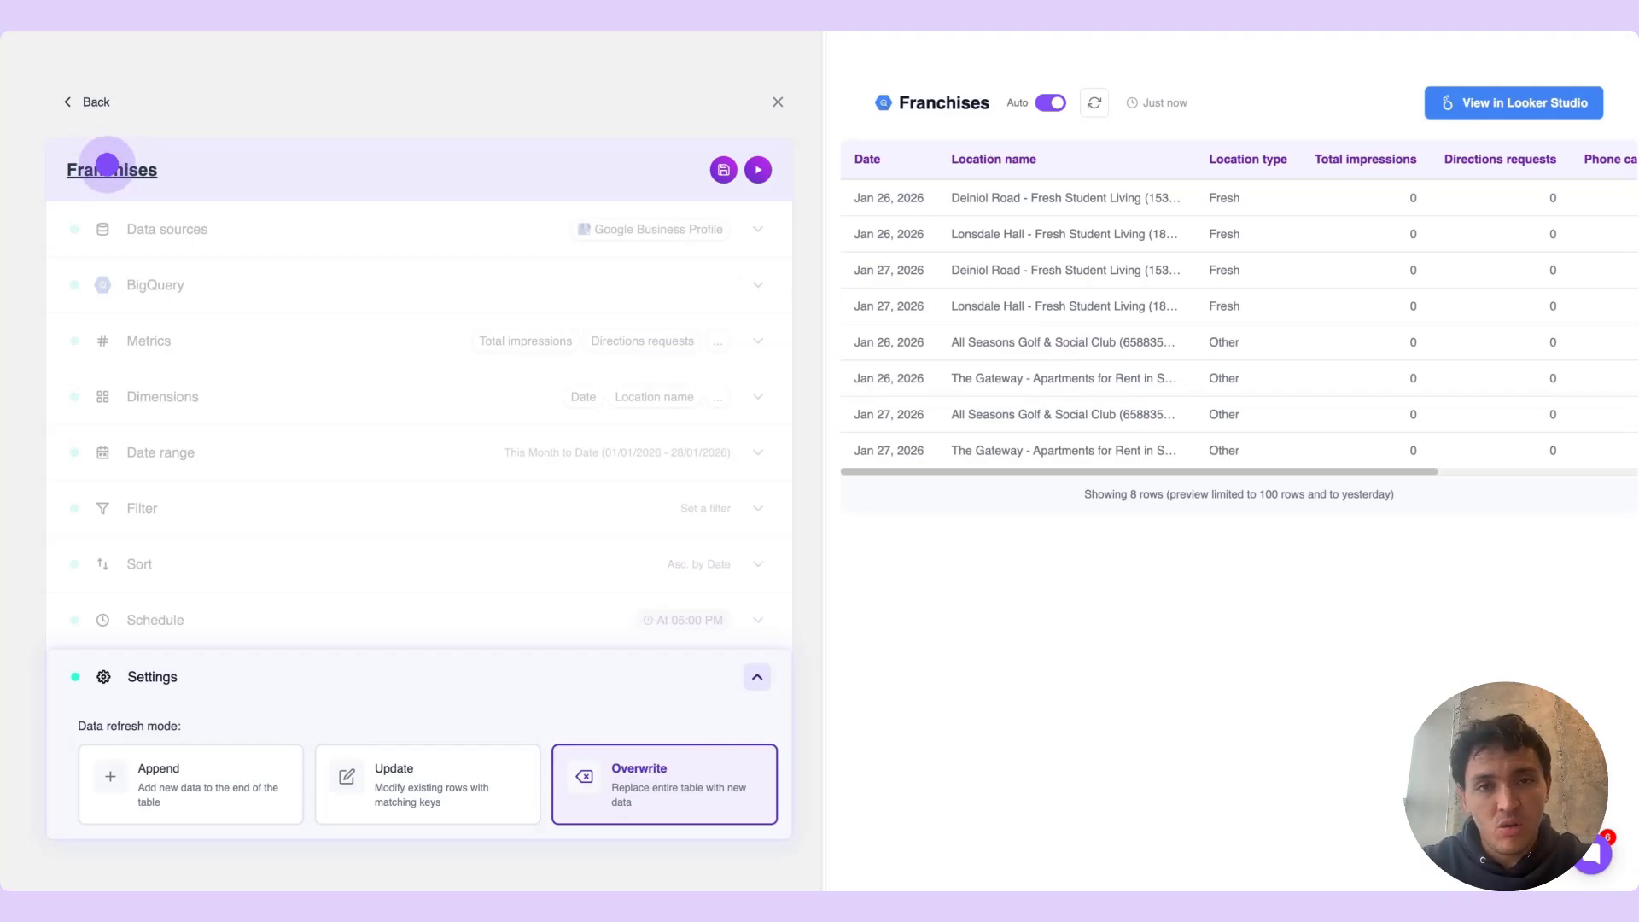
Rename the query as Locations overview and save it
{"action": "left_click", "coordinate": [106, 165]}
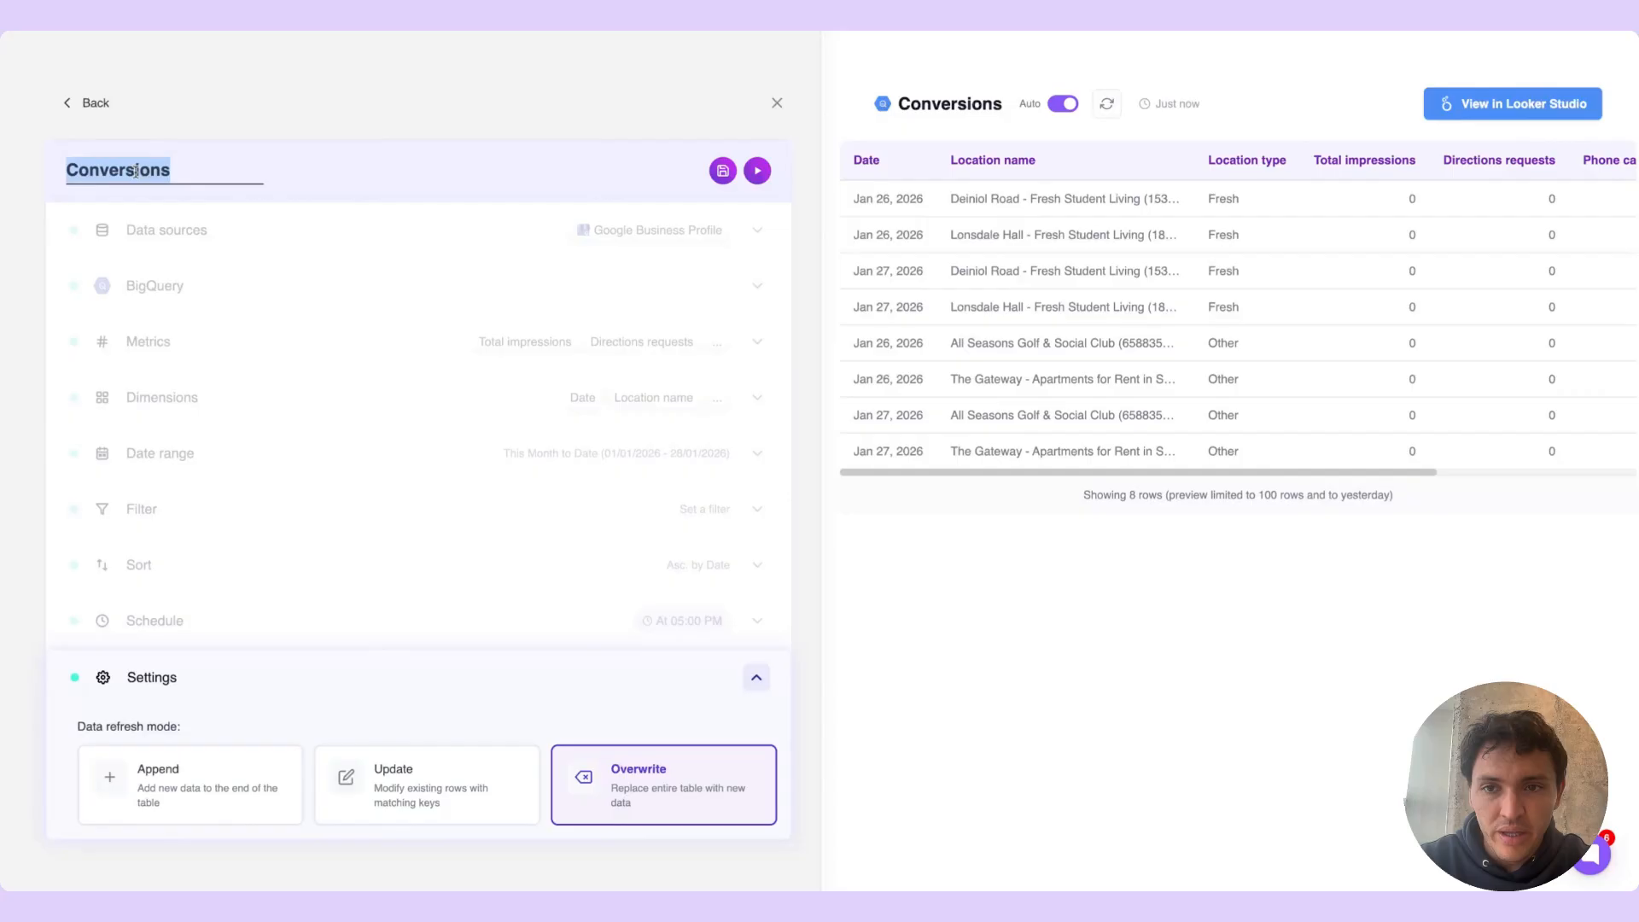
{"action": "type", "text": "Locations ove"}
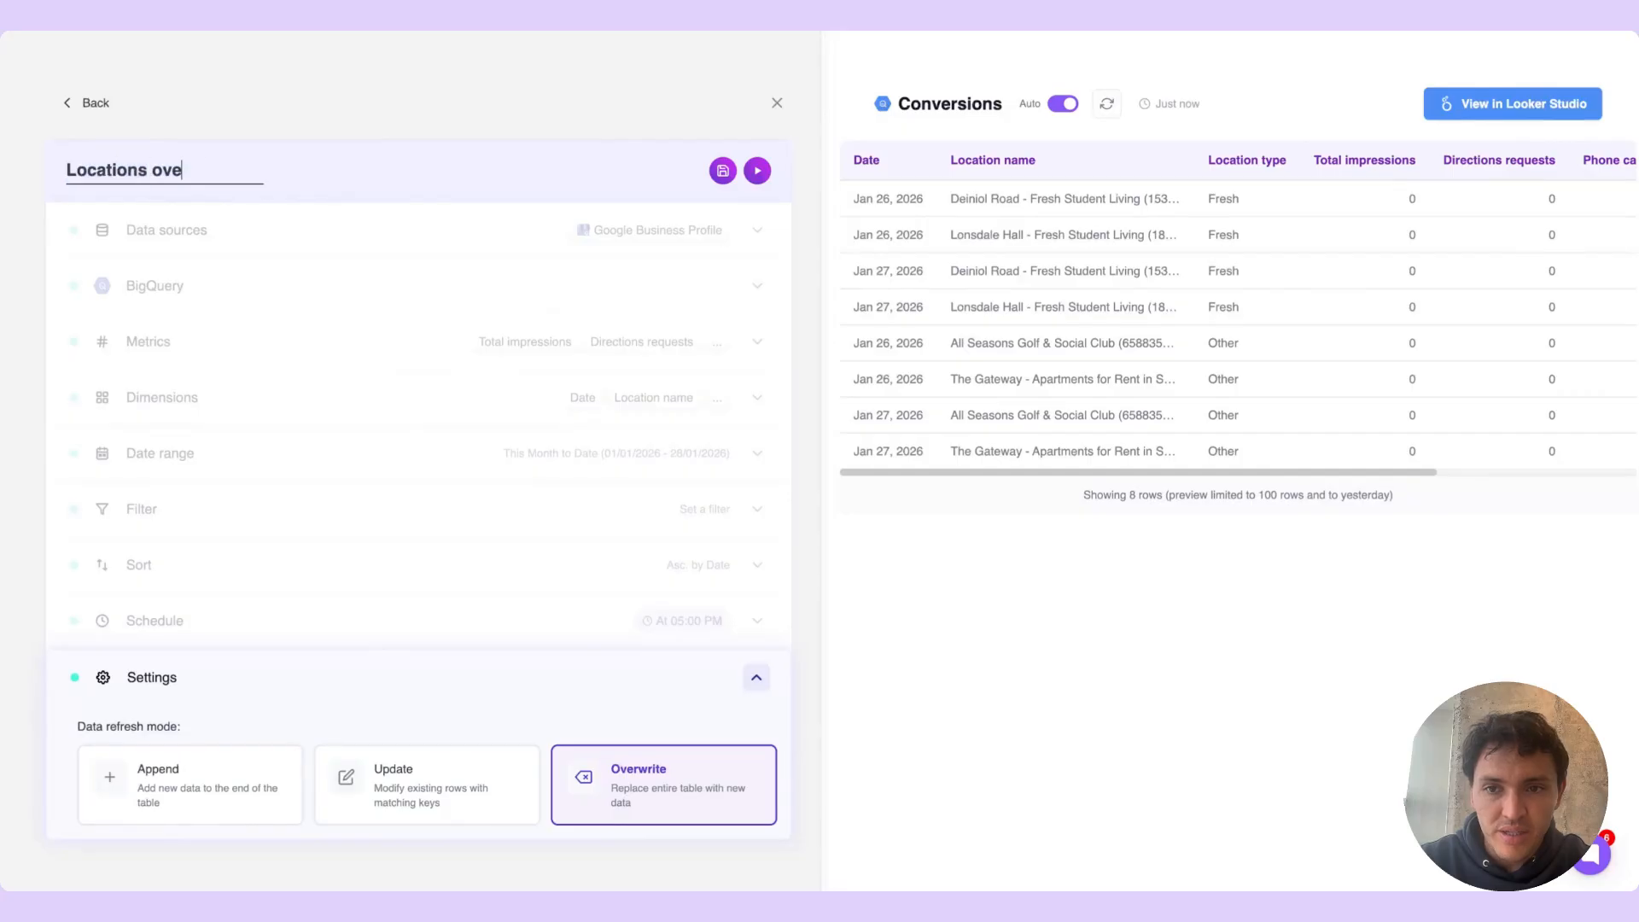
{"action": "type", "text": "rview"}
{"action": "key", "text": "Return"}
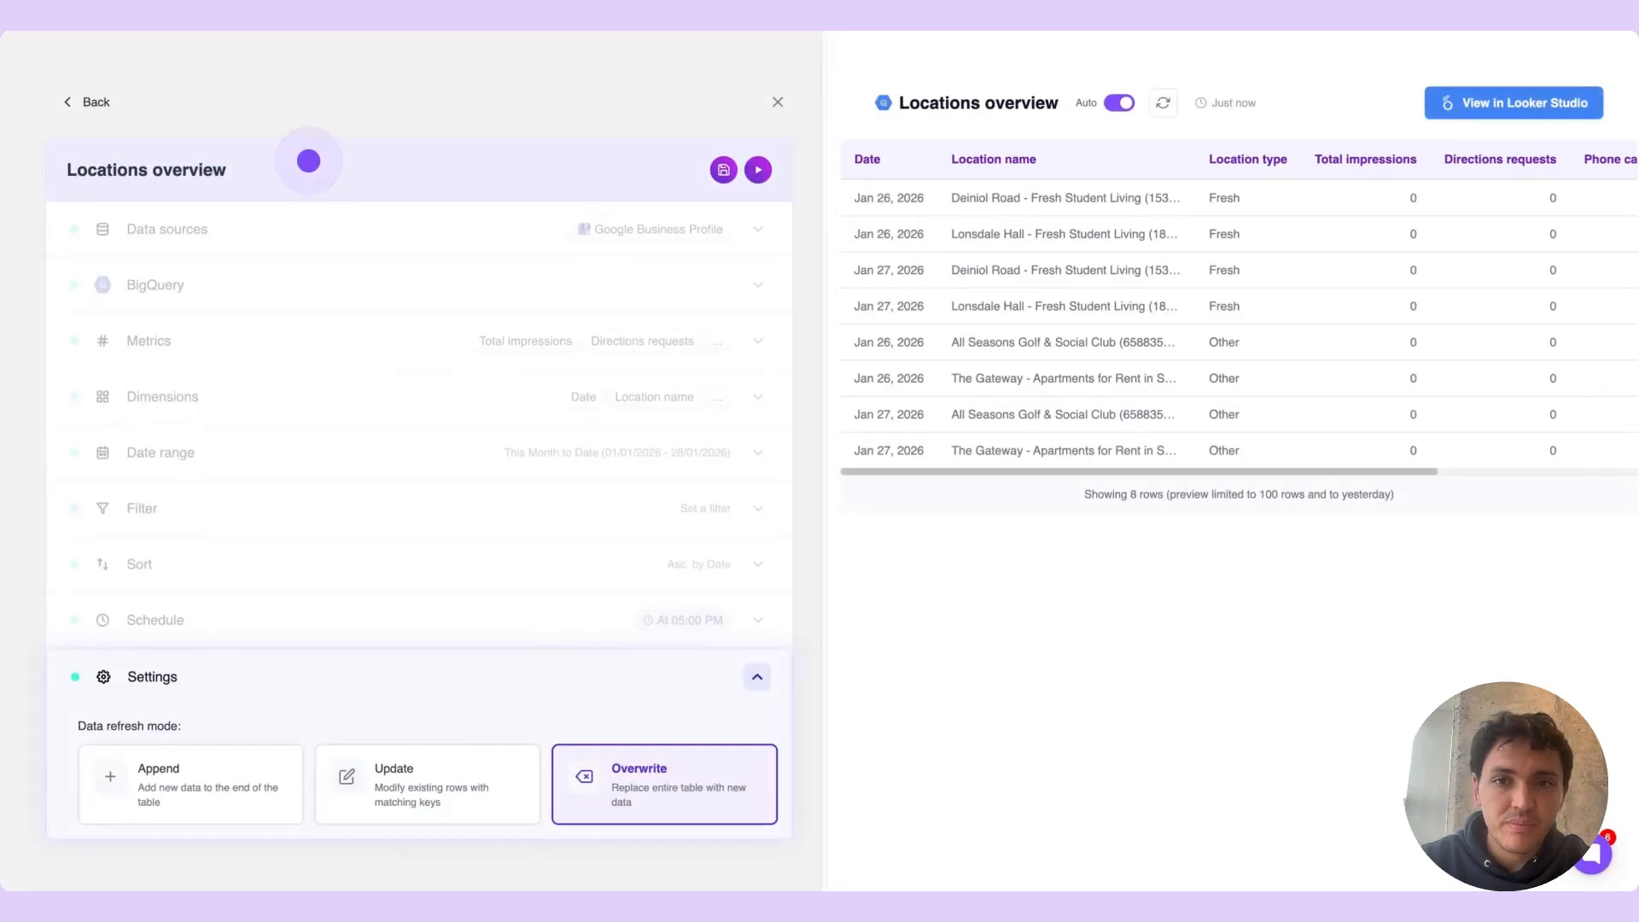
{"action": "left_click", "coordinate": [724, 169]}
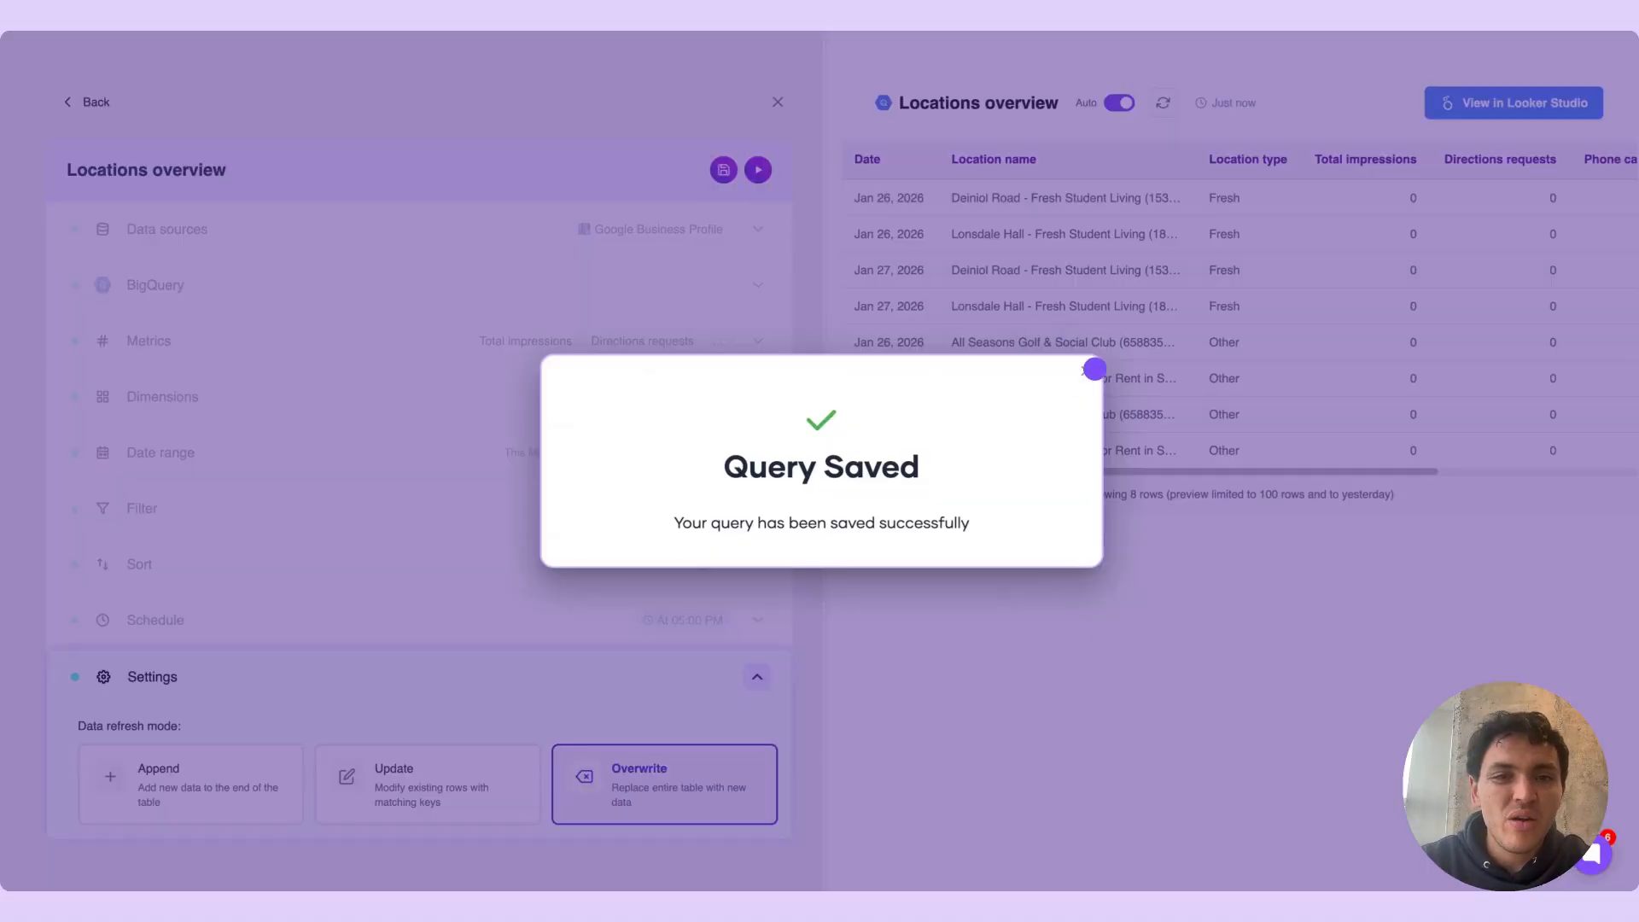
Run the Locations overview query, then switch to BigQuery and preview the rows of the gbp table
{"action": "left_click", "coordinate": [1083, 369]}
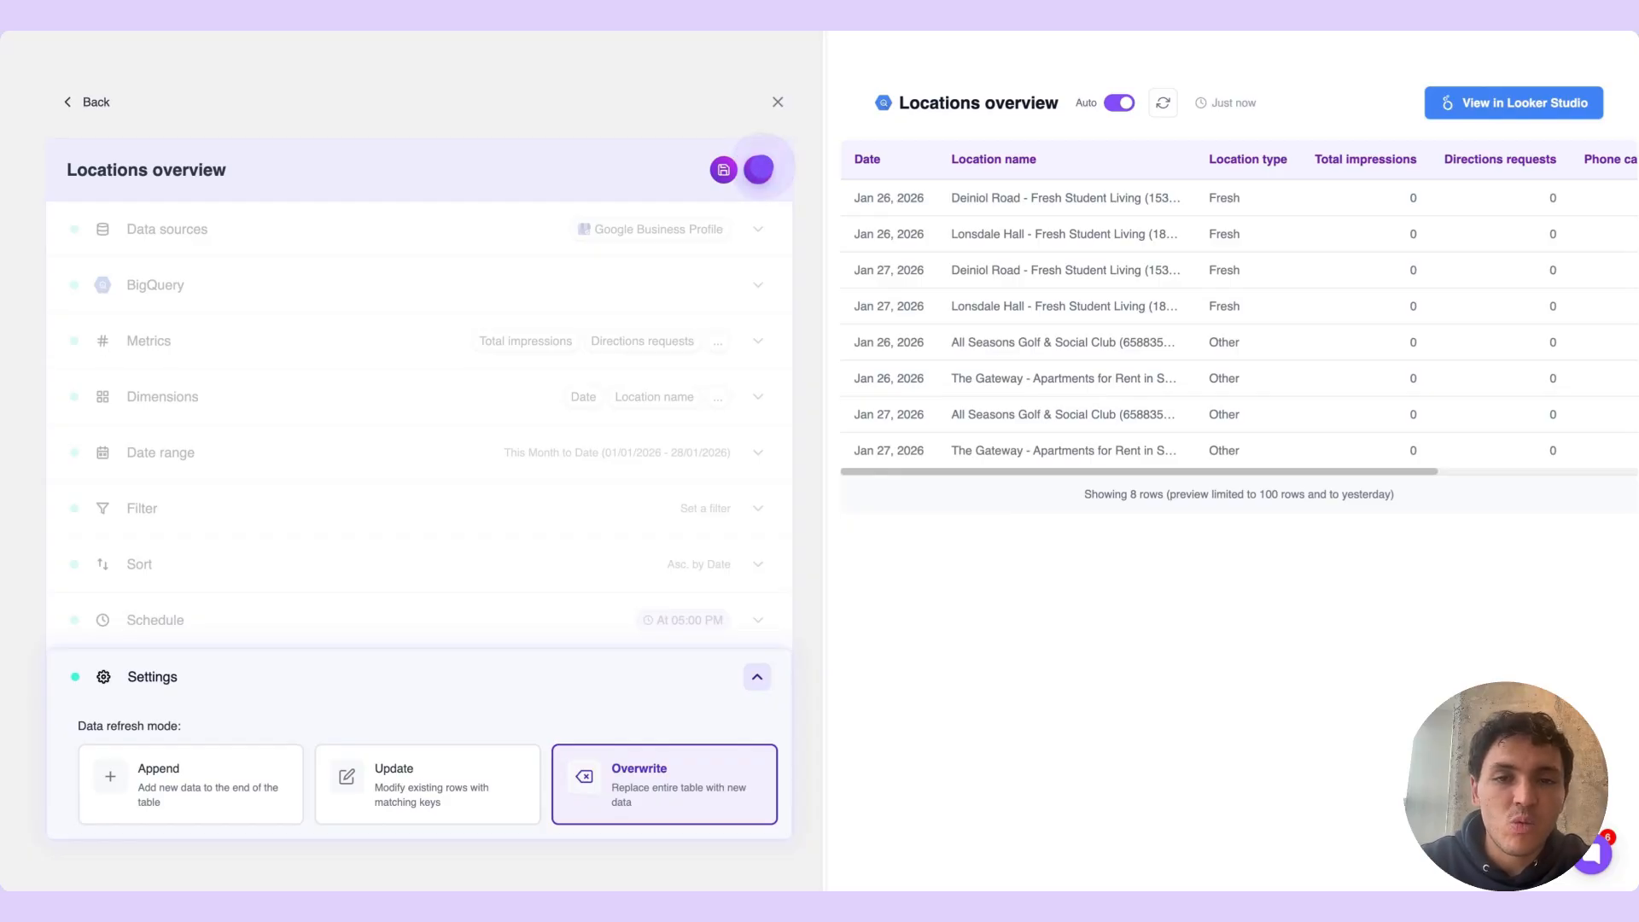
{"action": "left_click", "coordinate": [758, 169]}
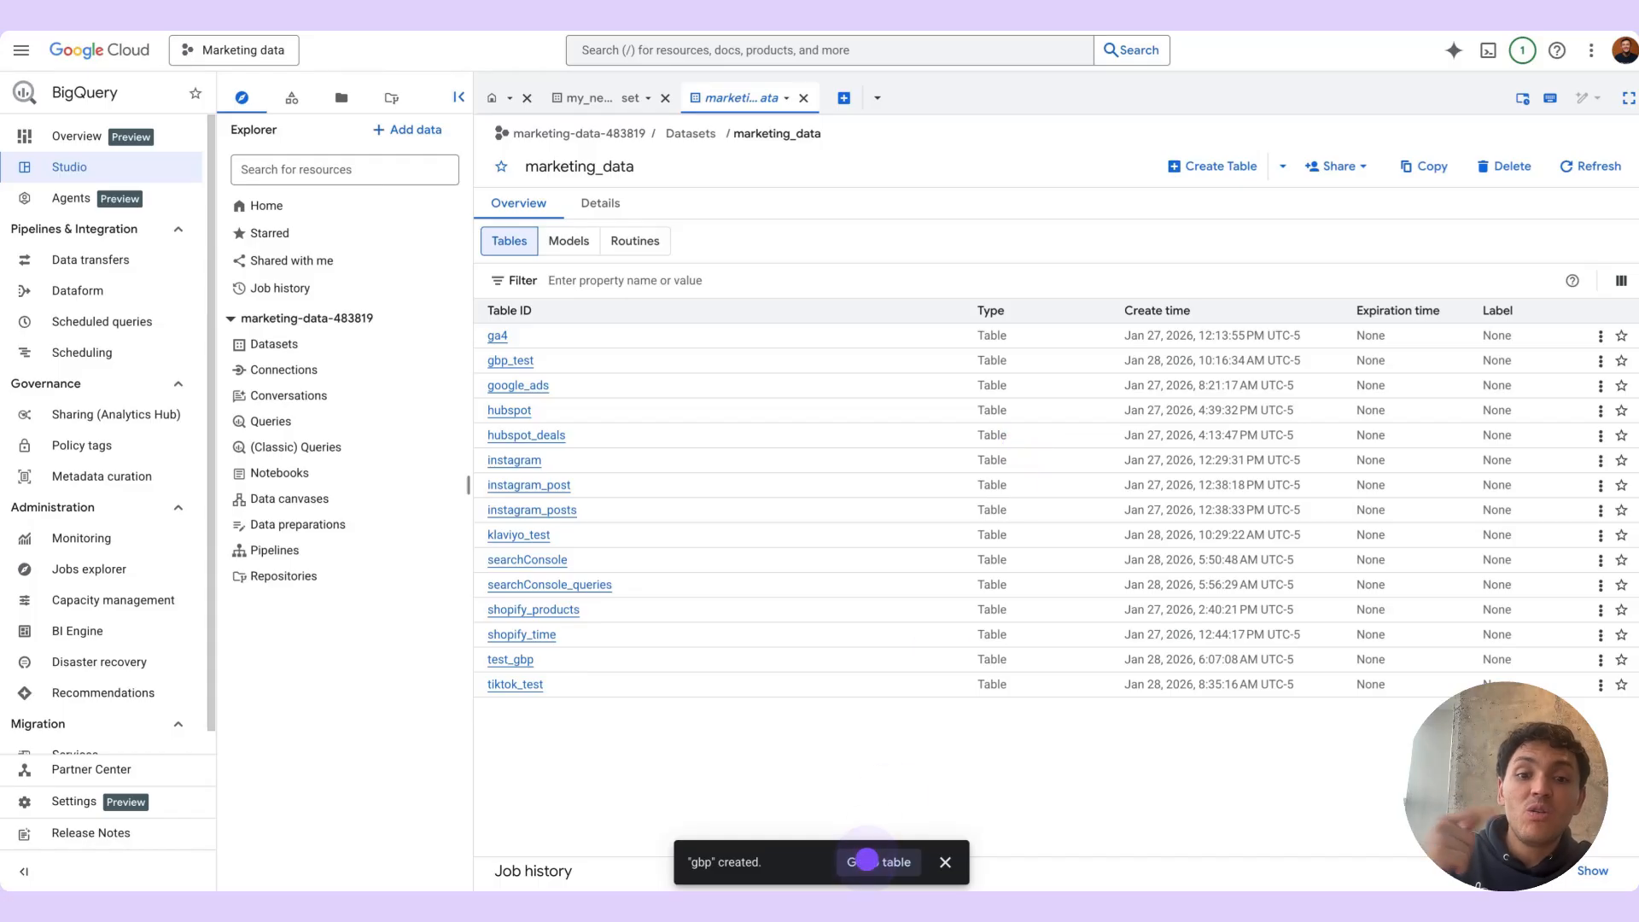
{"action": "left_click", "coordinate": [866, 860]}
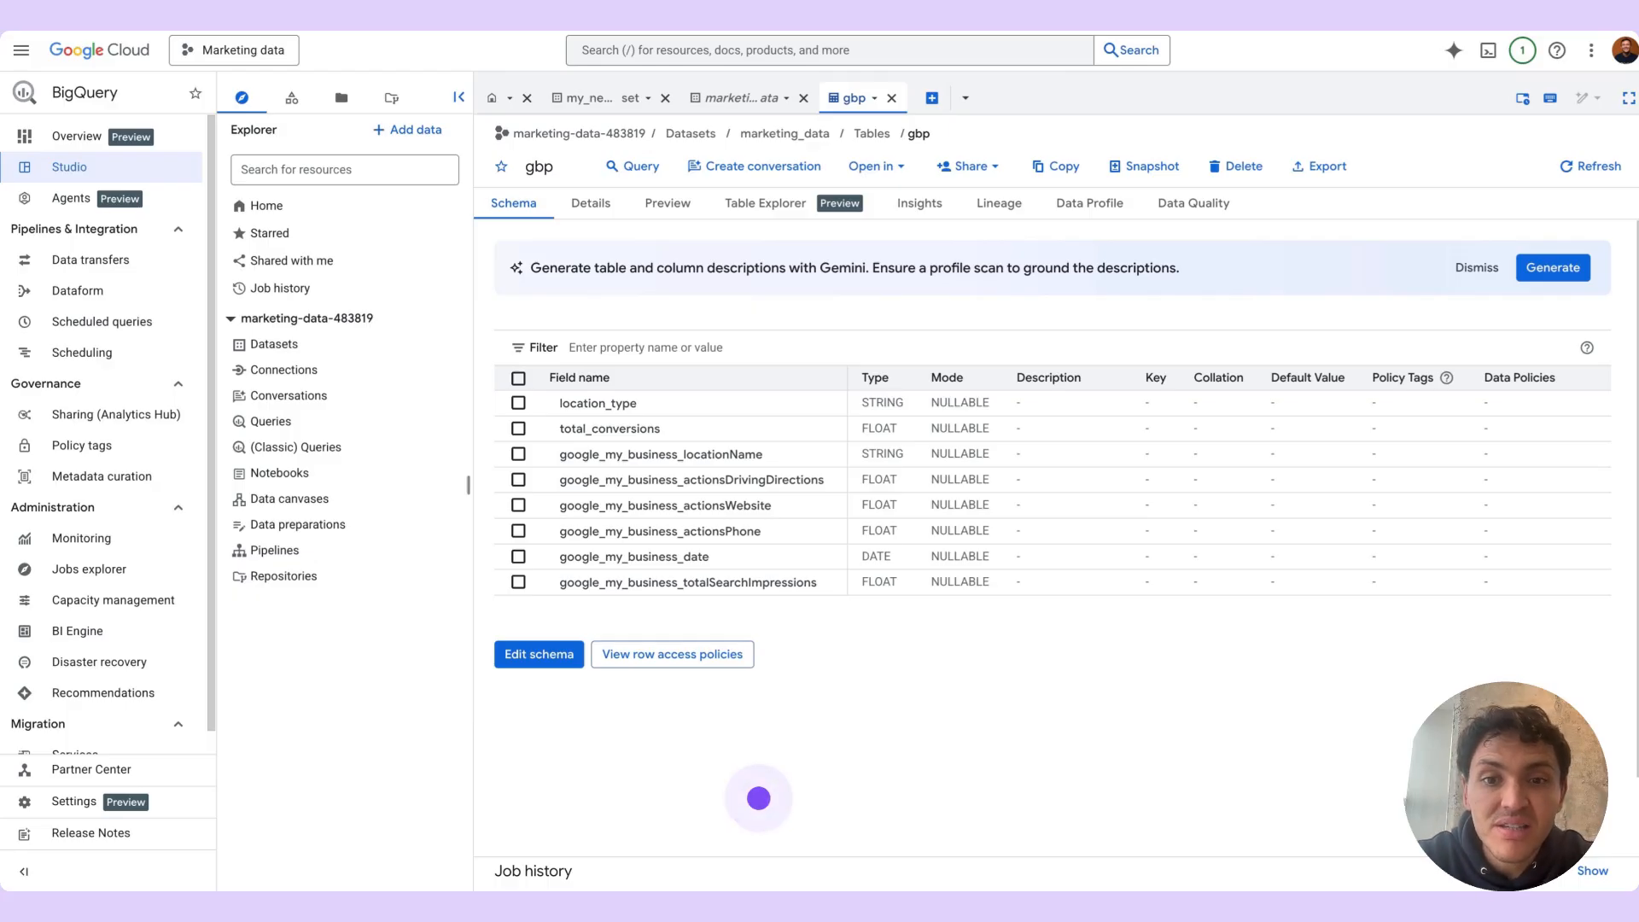
{"action": "left_click", "coordinate": [668, 203]}
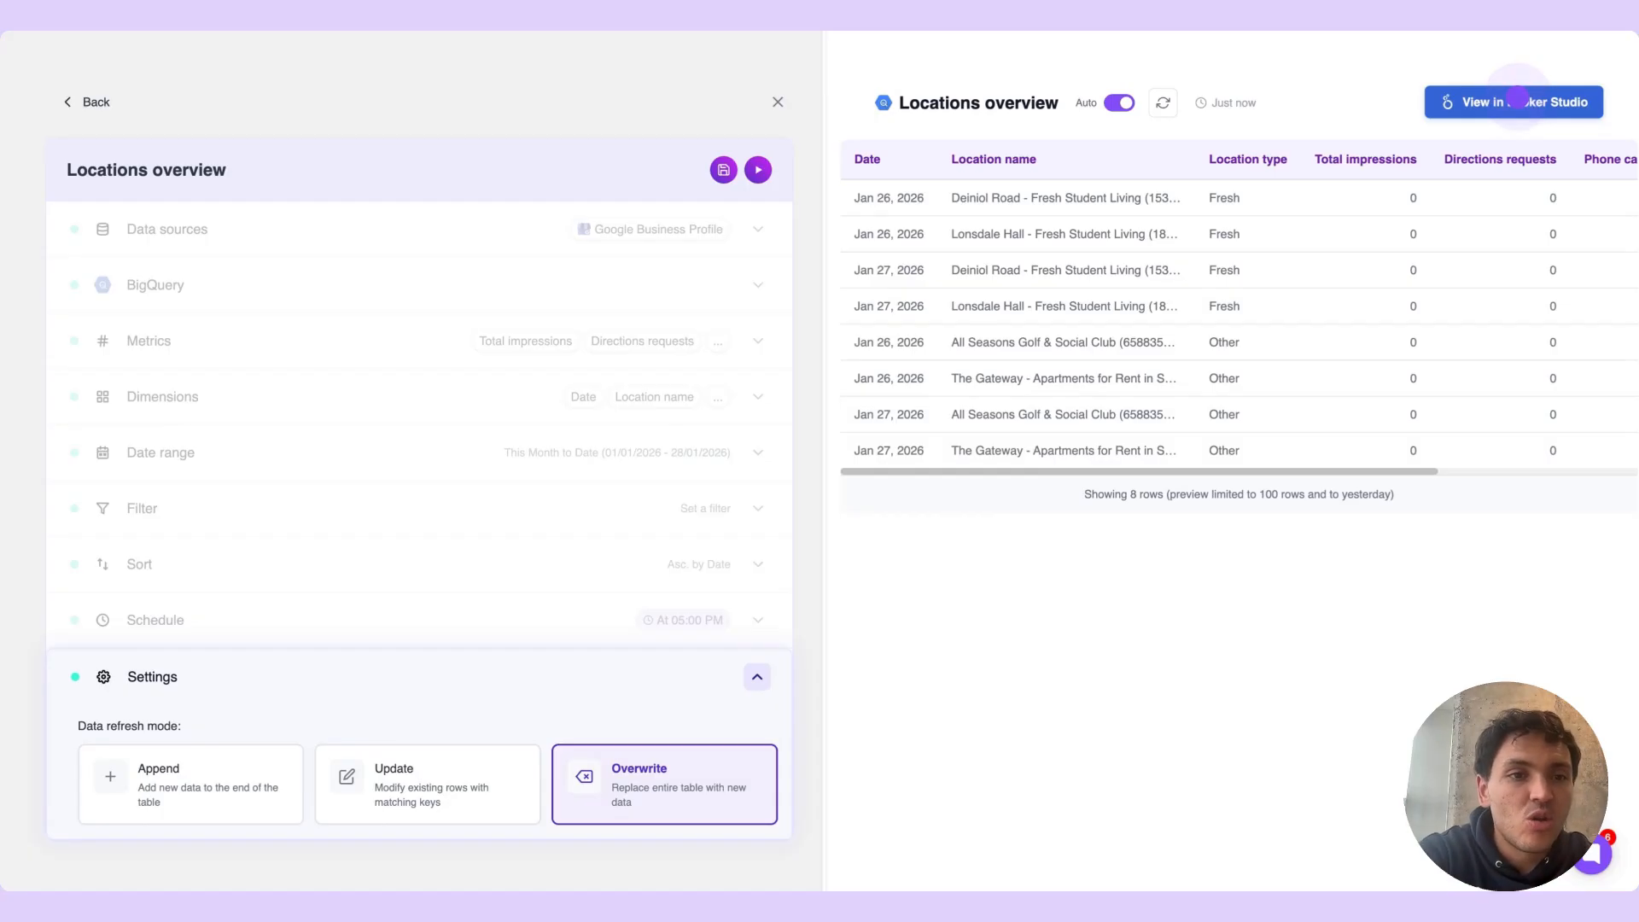
Open the query's gbp table as a Looker Studio report and acknowledge the data access review
{"action": "left_click", "coordinate": [1516, 101]}
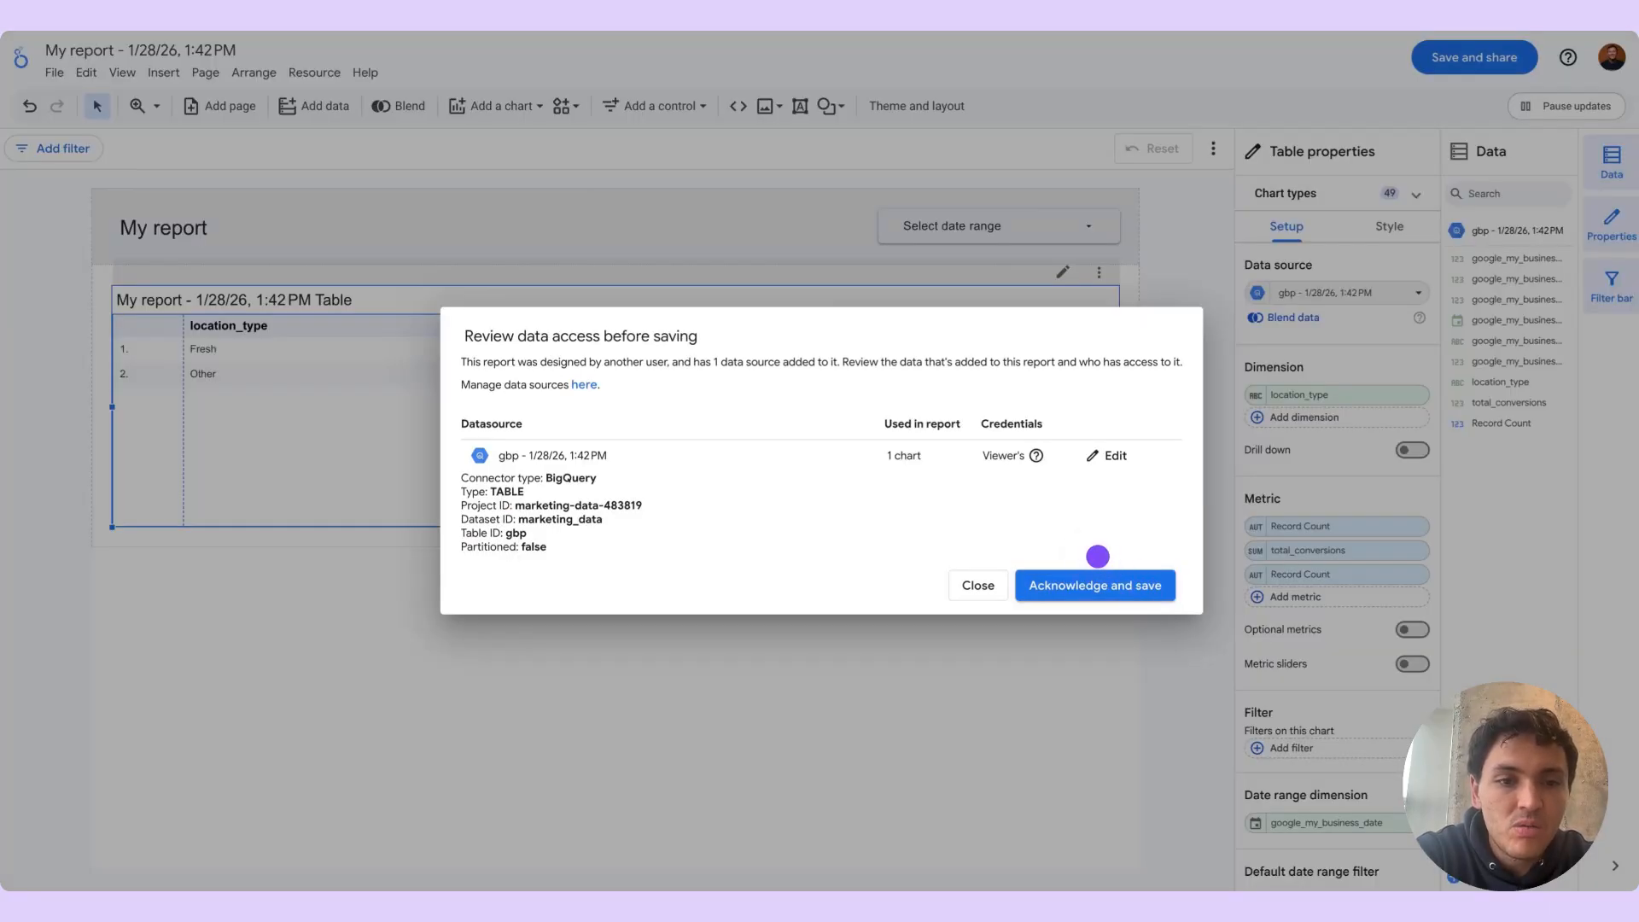
{"action": "left_click", "coordinate": [1099, 574]}
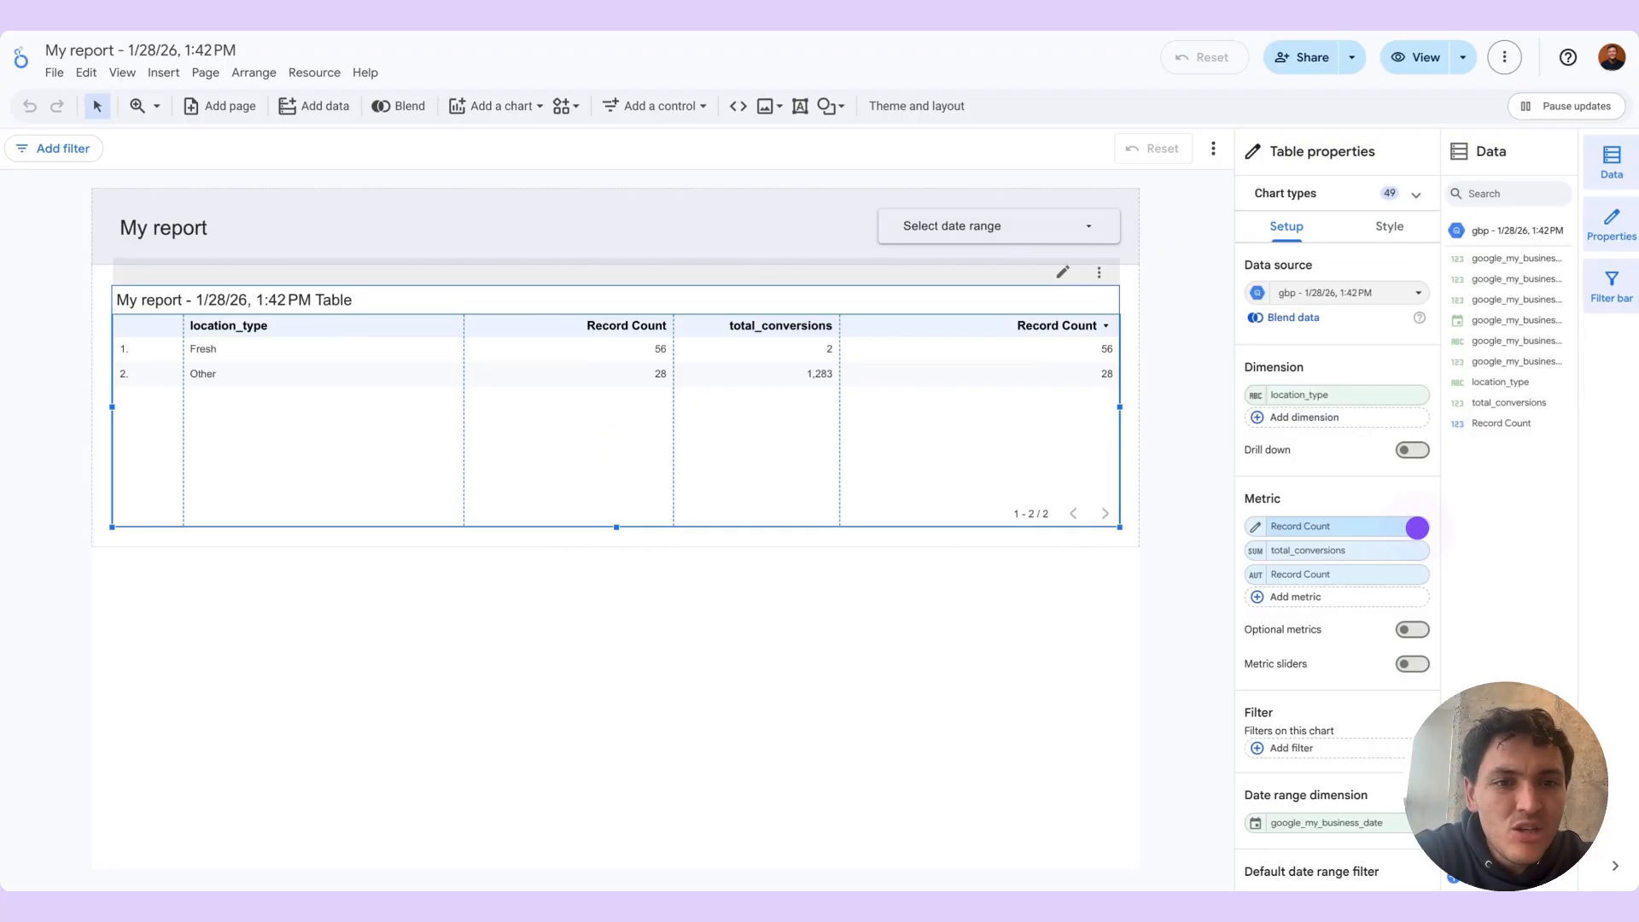
Remove both Record Count metrics from the report table and add google_my_business_totalSearchImpressions as a metric
{"action": "left_click", "coordinate": [1417, 527]}
{"action": "left_click", "coordinate": [1417, 550]}
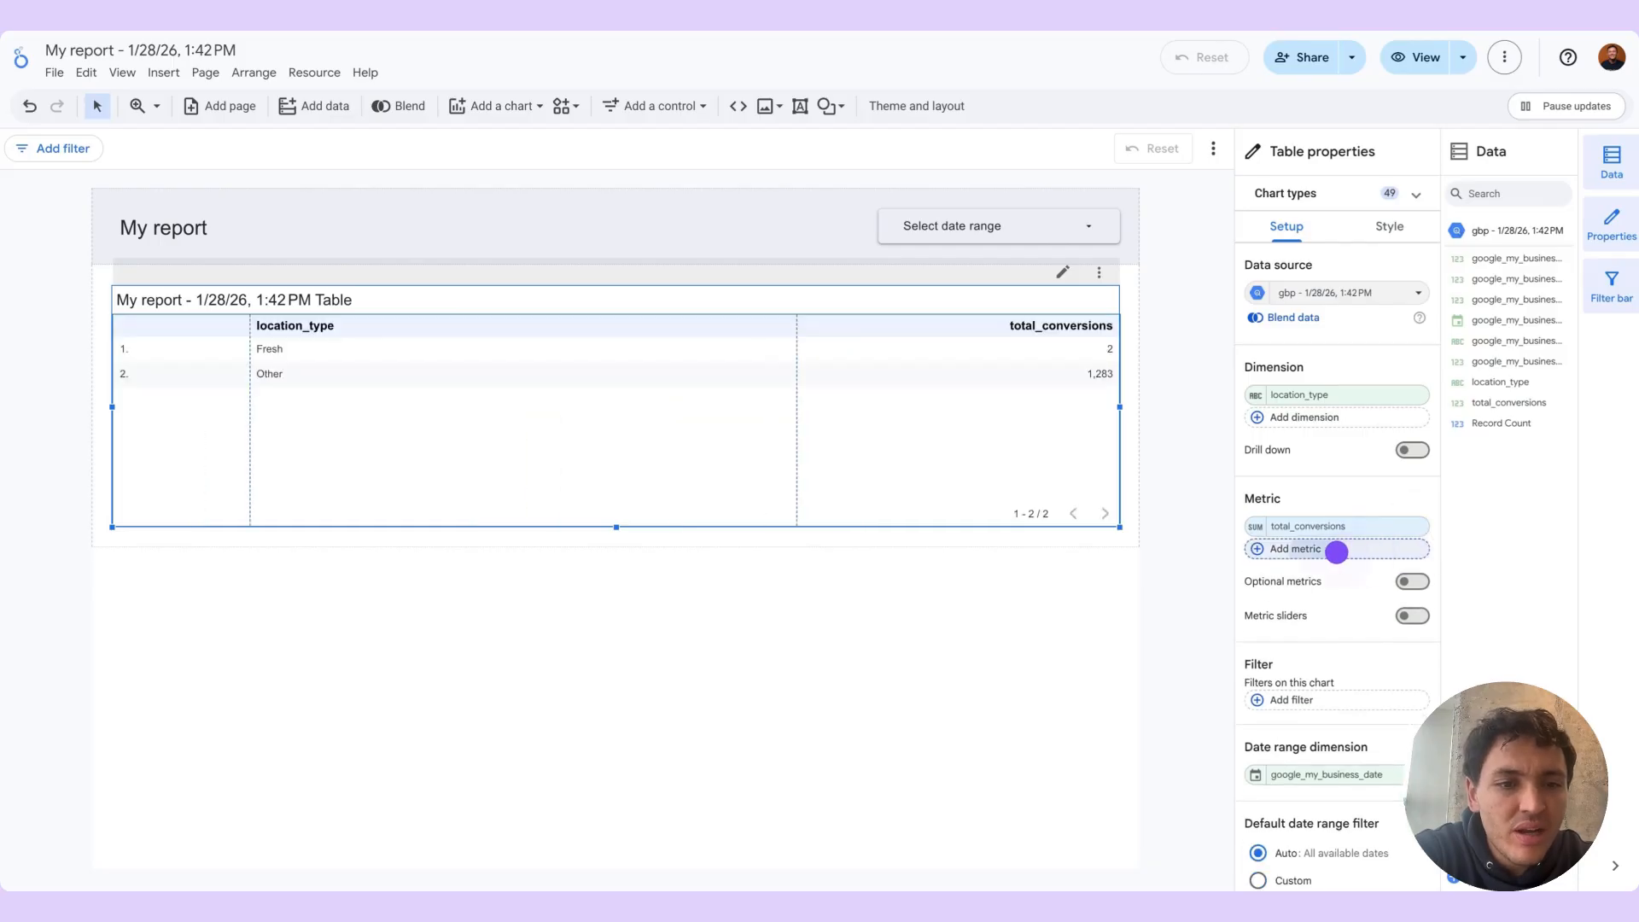
{"action": "left_click", "coordinate": [1336, 550]}
{"action": "left_click", "coordinate": [1284, 615]}
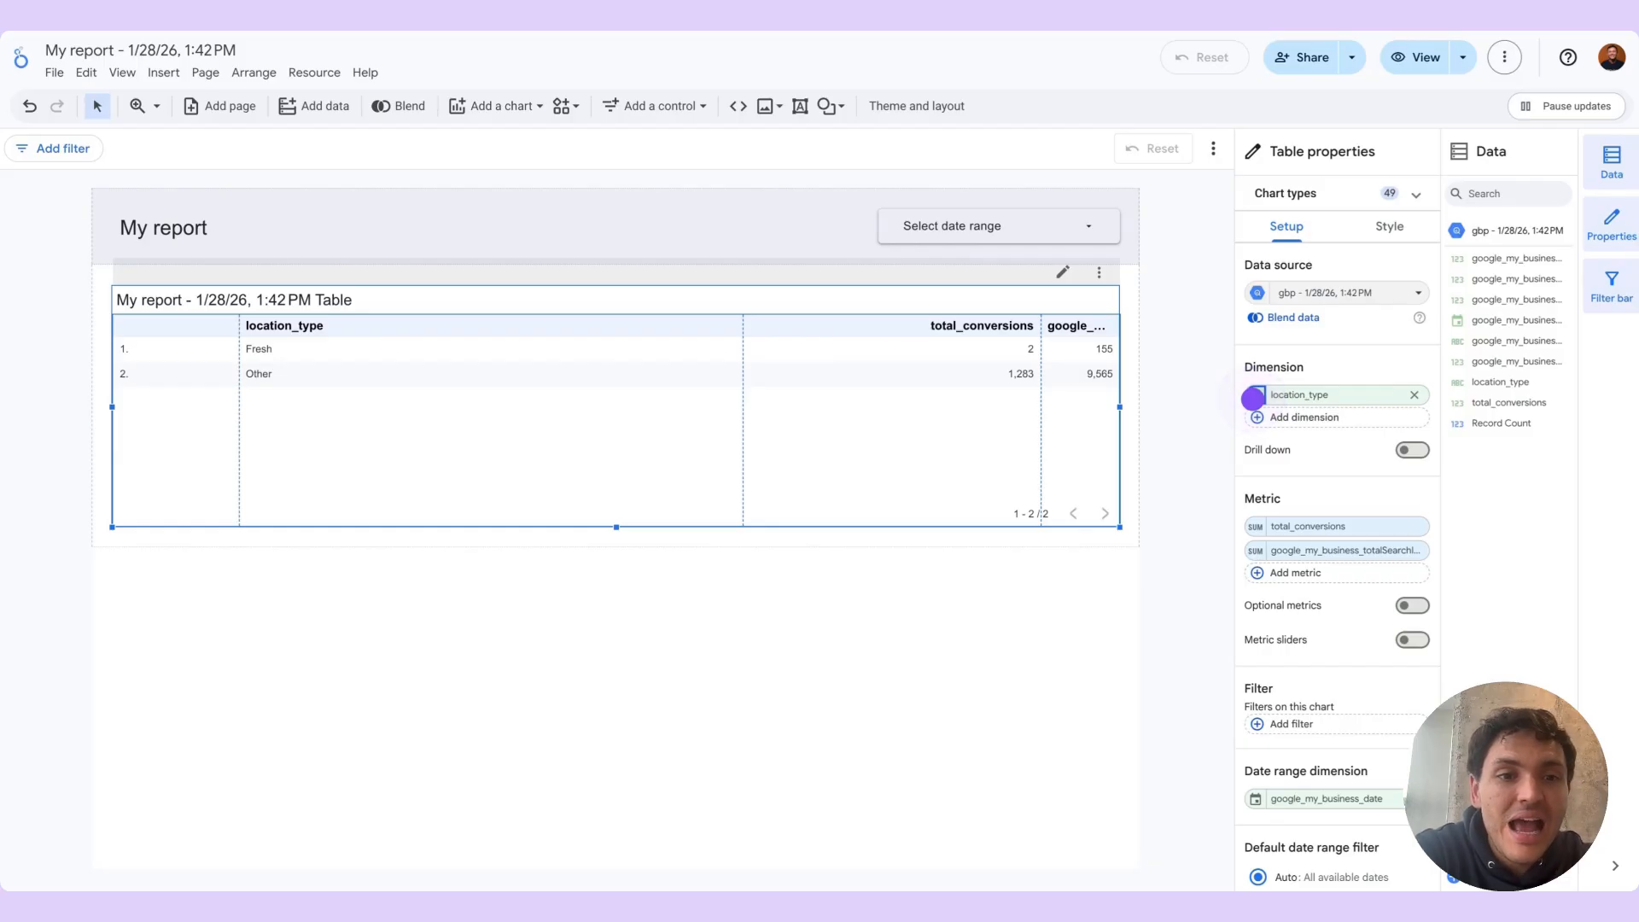
Set the display name of the table's location_type dimension to Location type
{"action": "left_click", "coordinate": [1254, 396]}
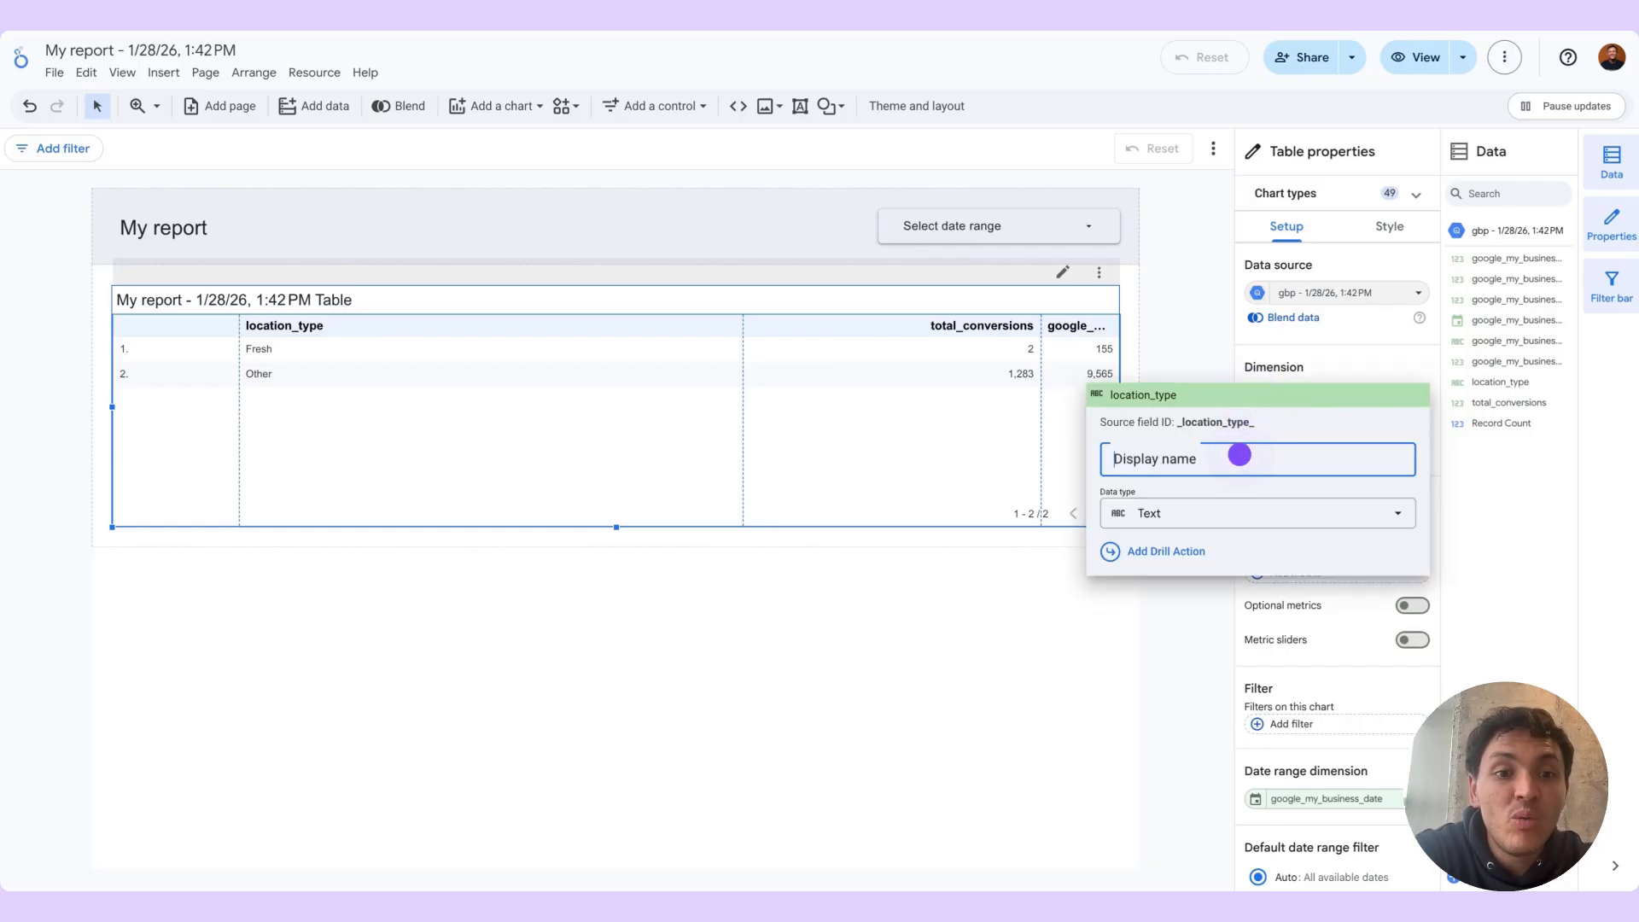
{"action": "type", "text": "Location type"}
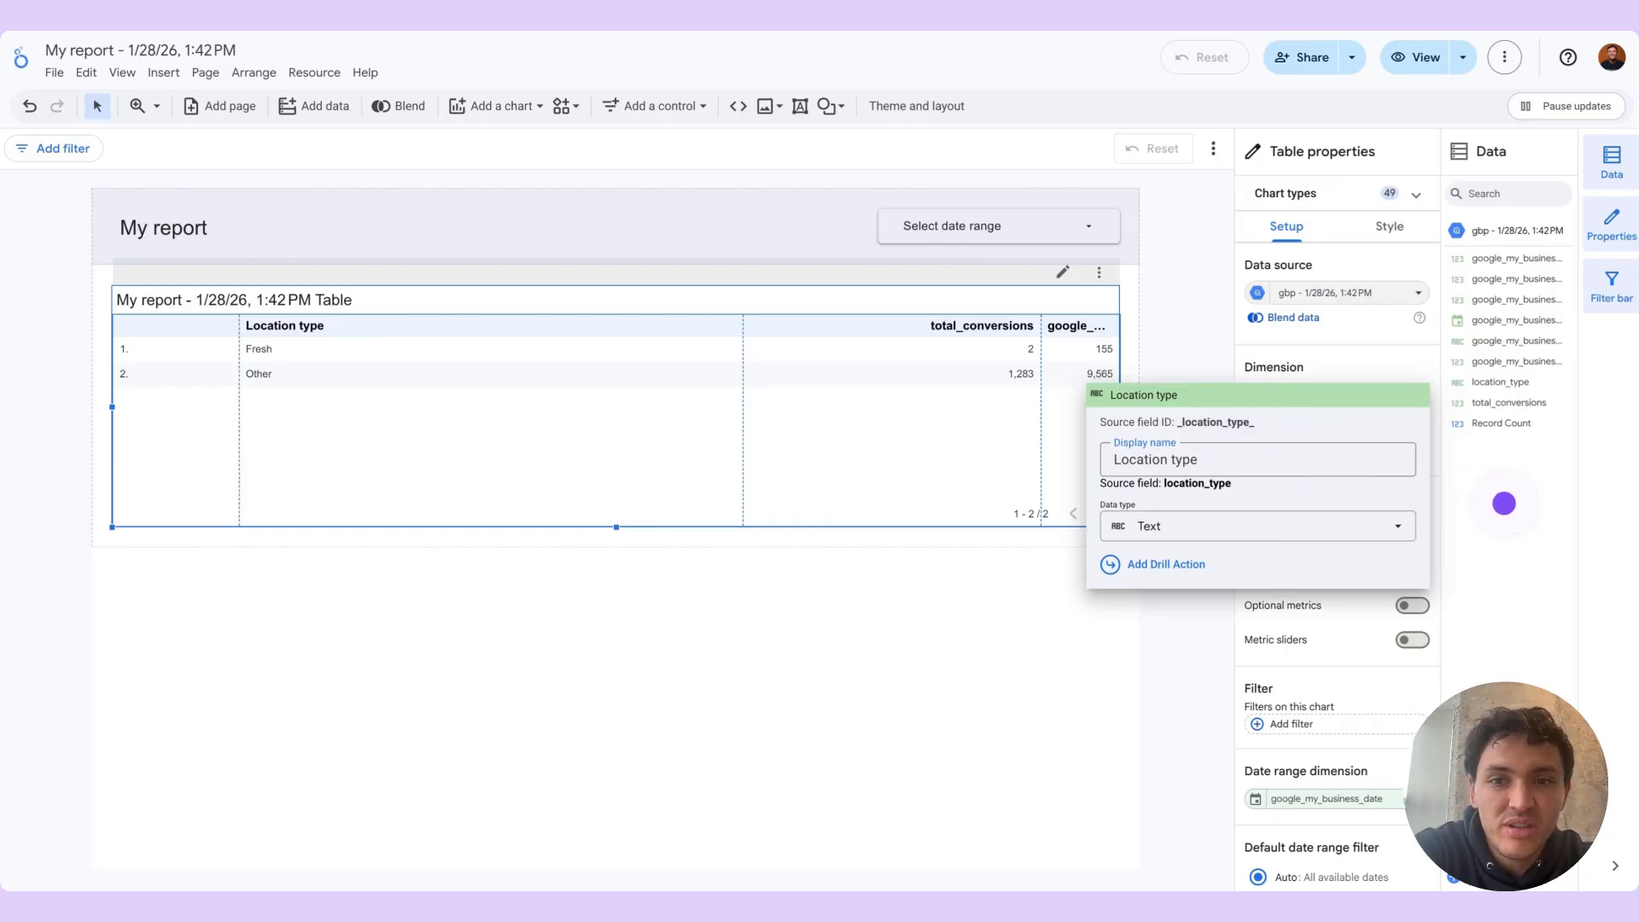
{"action": "left_click", "coordinate": [1504, 504]}
Set the display names of the total_conversions metric to Conversions and the google_my_business_totalSearchImpressions metric to Impressions
{"action": "left_click", "coordinate": [1251, 532]}
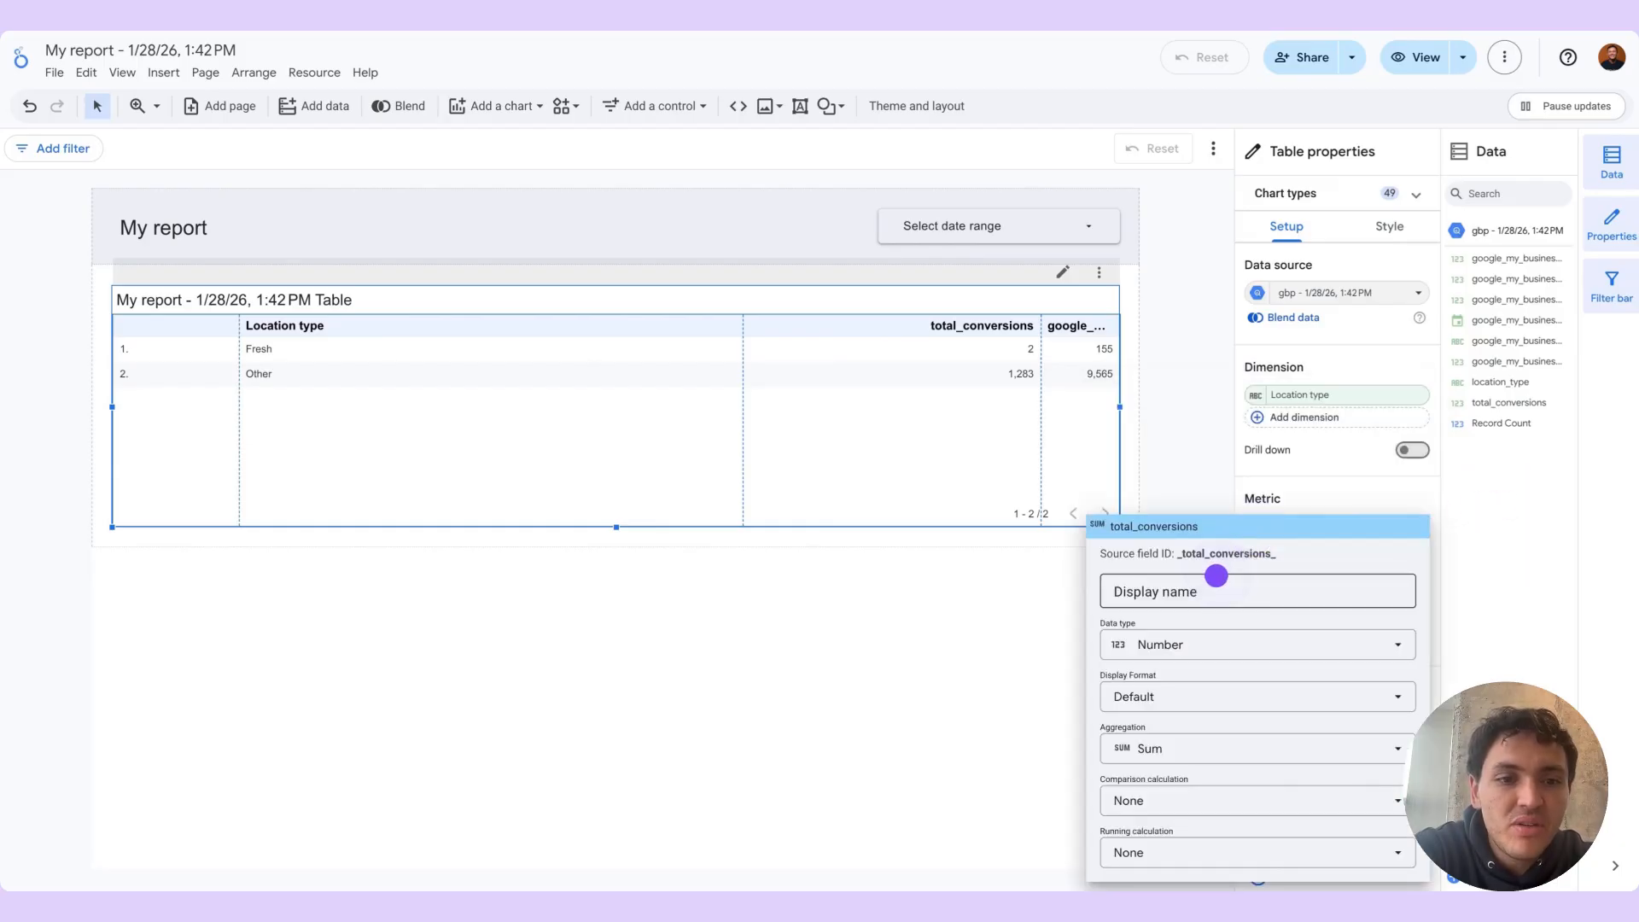
{"action": "left_click", "coordinate": [1215, 581]}
{"action": "type", "text": "Conversions"}
{"action": "left_click", "coordinate": [1473, 636]}
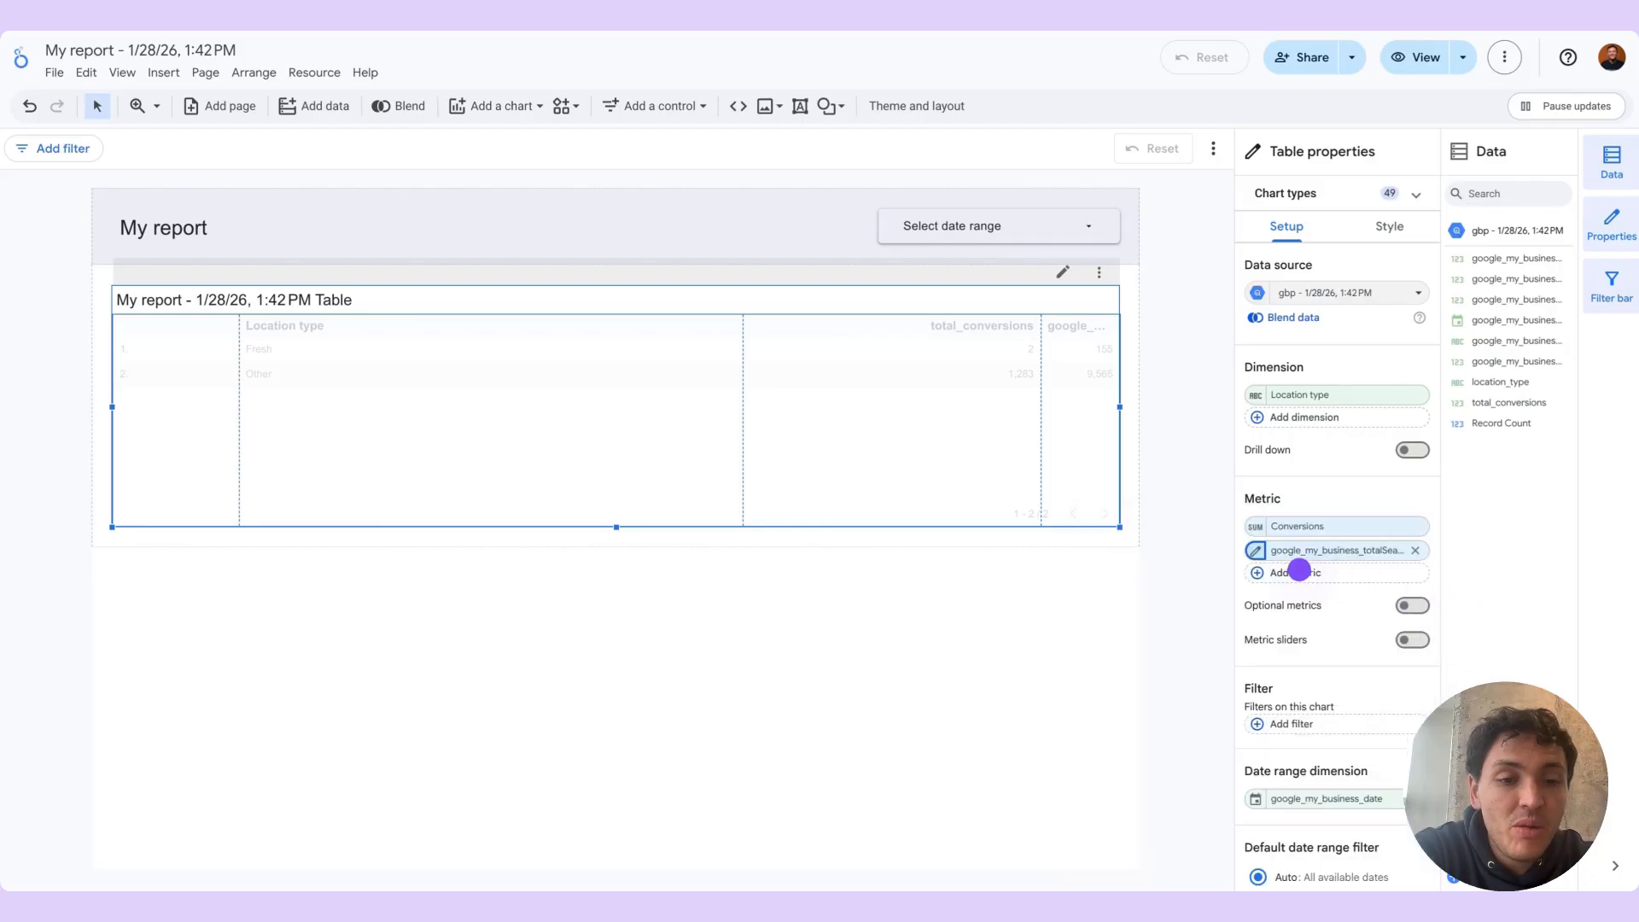
{"action": "left_click", "coordinate": [1255, 553]}
{"action": "left_click", "coordinate": [1207, 260]}
{"action": "type", "text": "Impressions"}
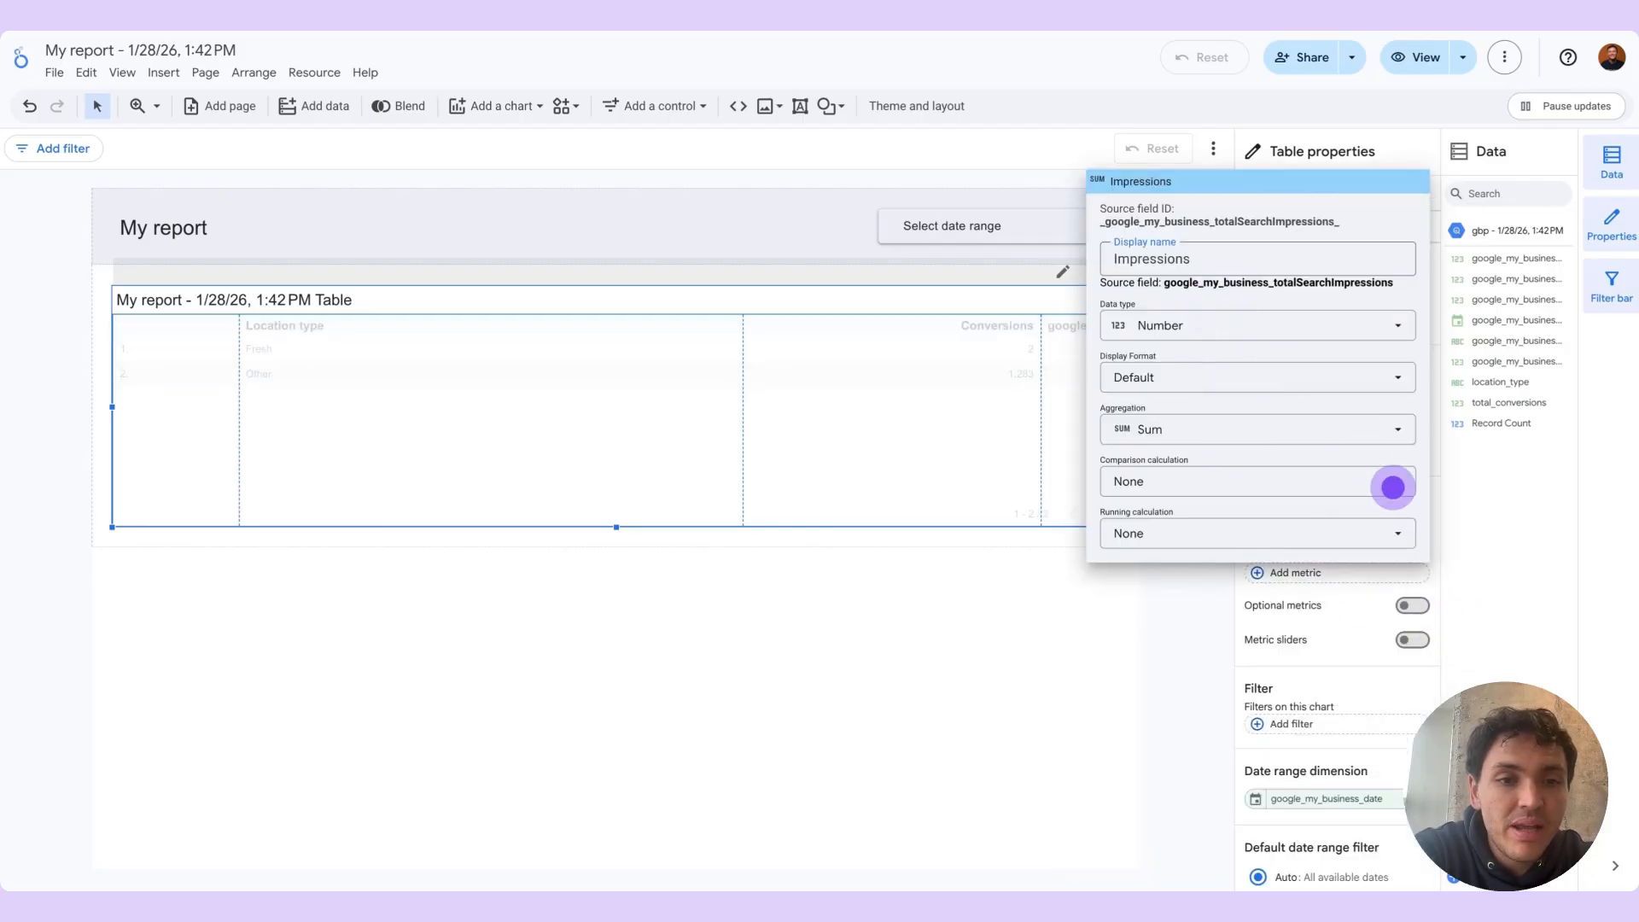
{"action": "left_click", "coordinate": [1484, 584]}
Add google_my_business_locationName as a second dimension of the table and set its display name to Location
{"action": "left_click", "coordinate": [1313, 424]}
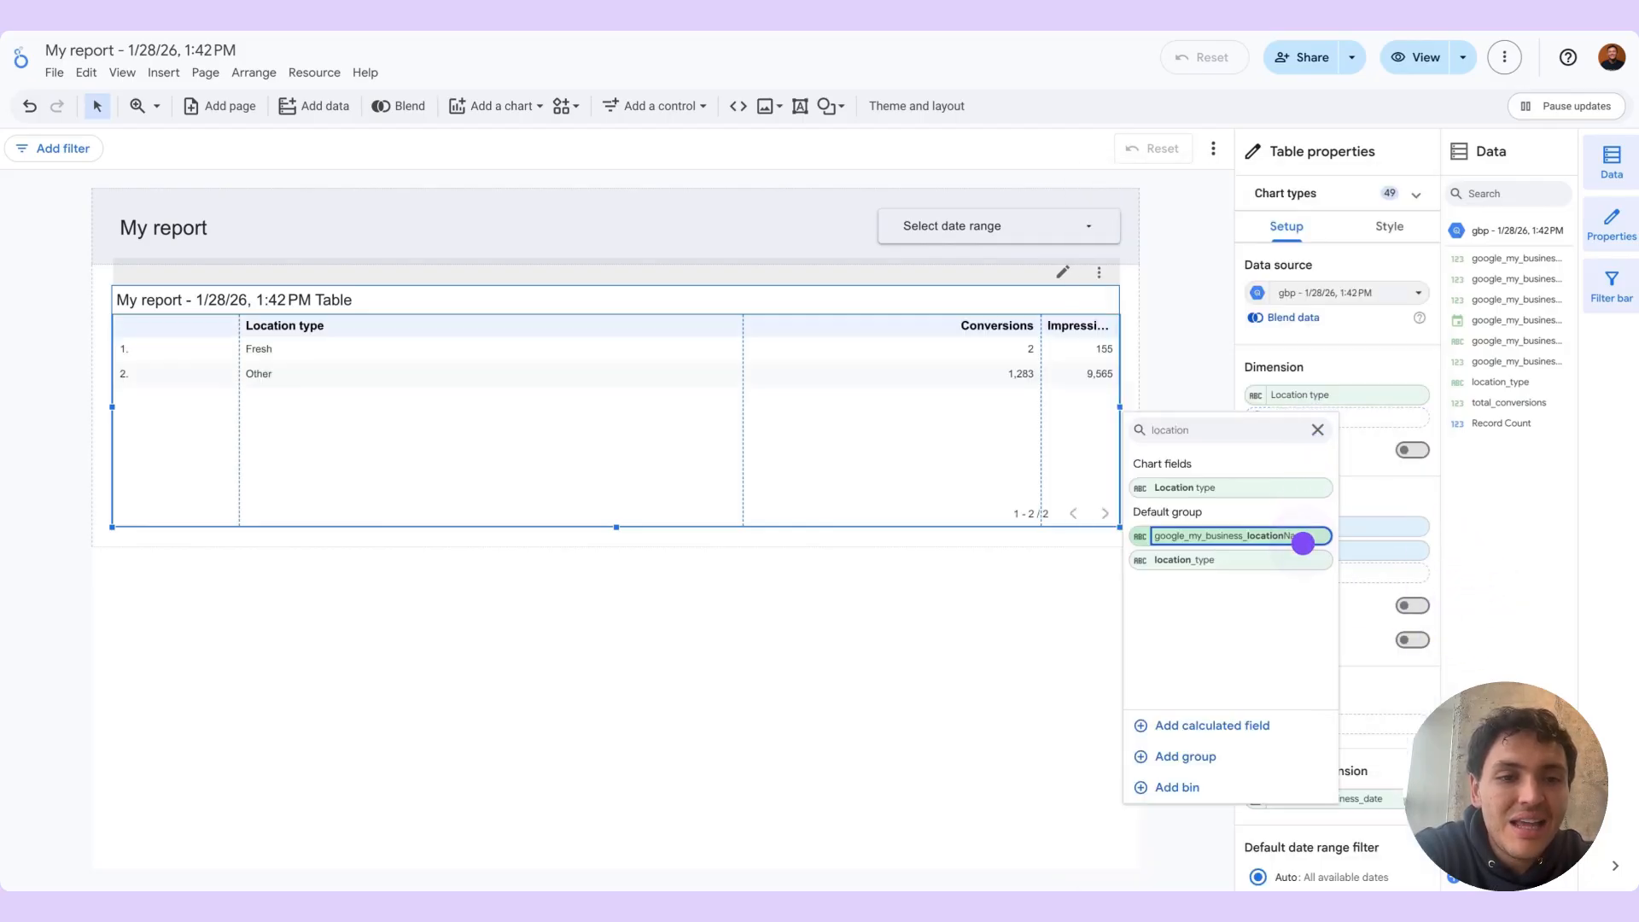
{"action": "left_click", "coordinate": [1303, 538]}
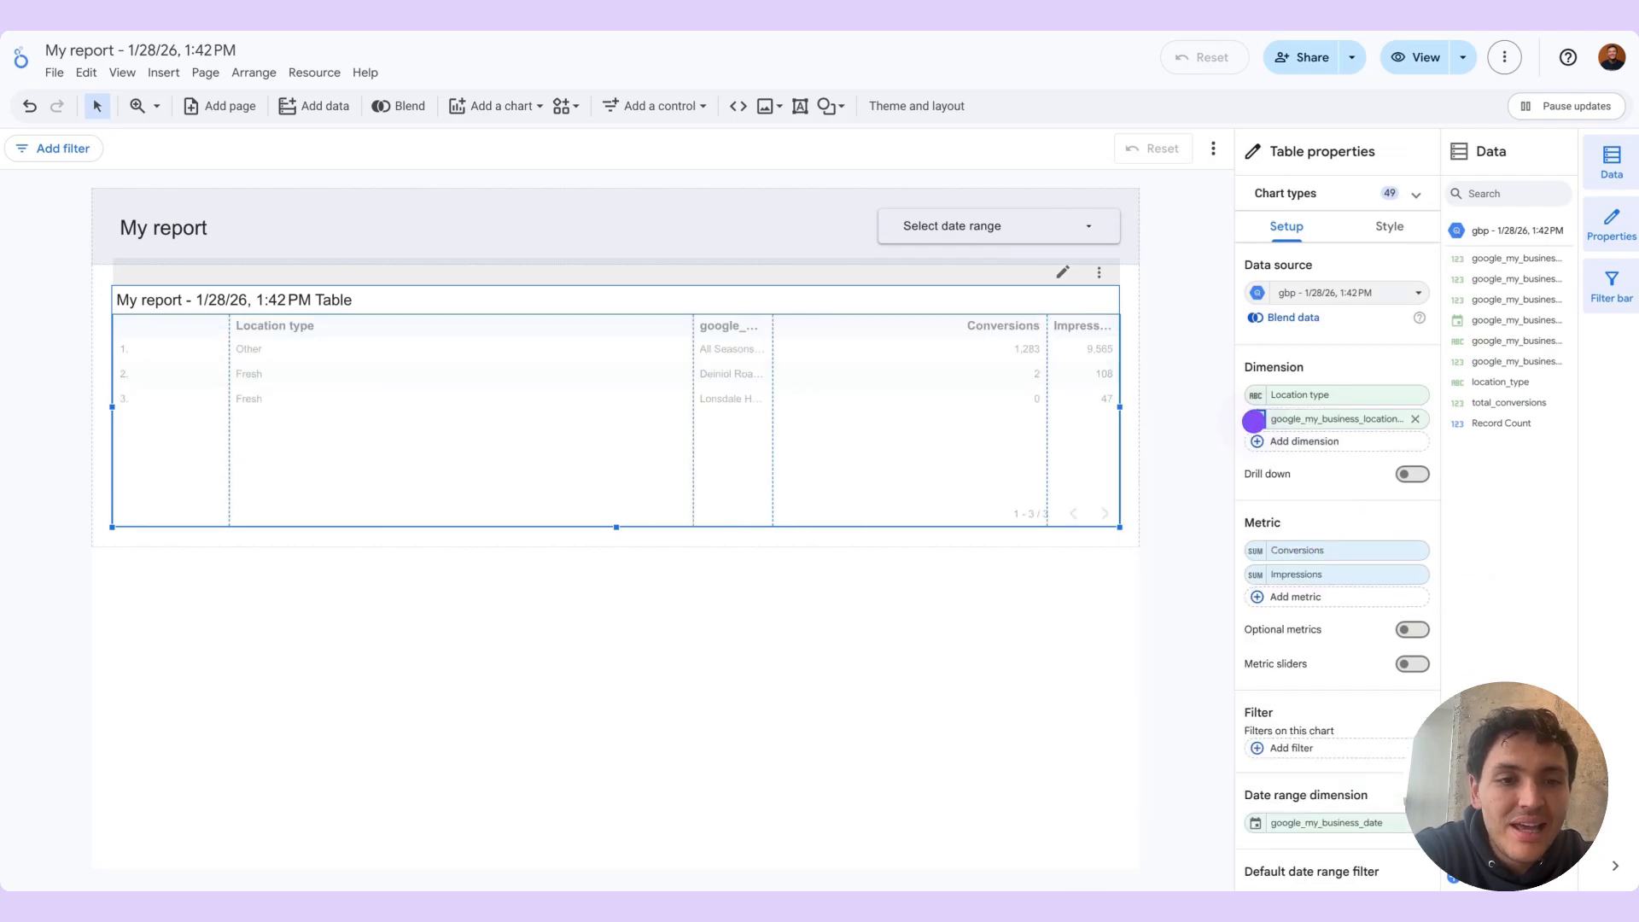
{"action": "left_click", "coordinate": [1255, 419]}
{"action": "left_click", "coordinate": [1218, 479]}
{"action": "type", "text": "Location"}
{"action": "left_click", "coordinate": [1459, 579]}
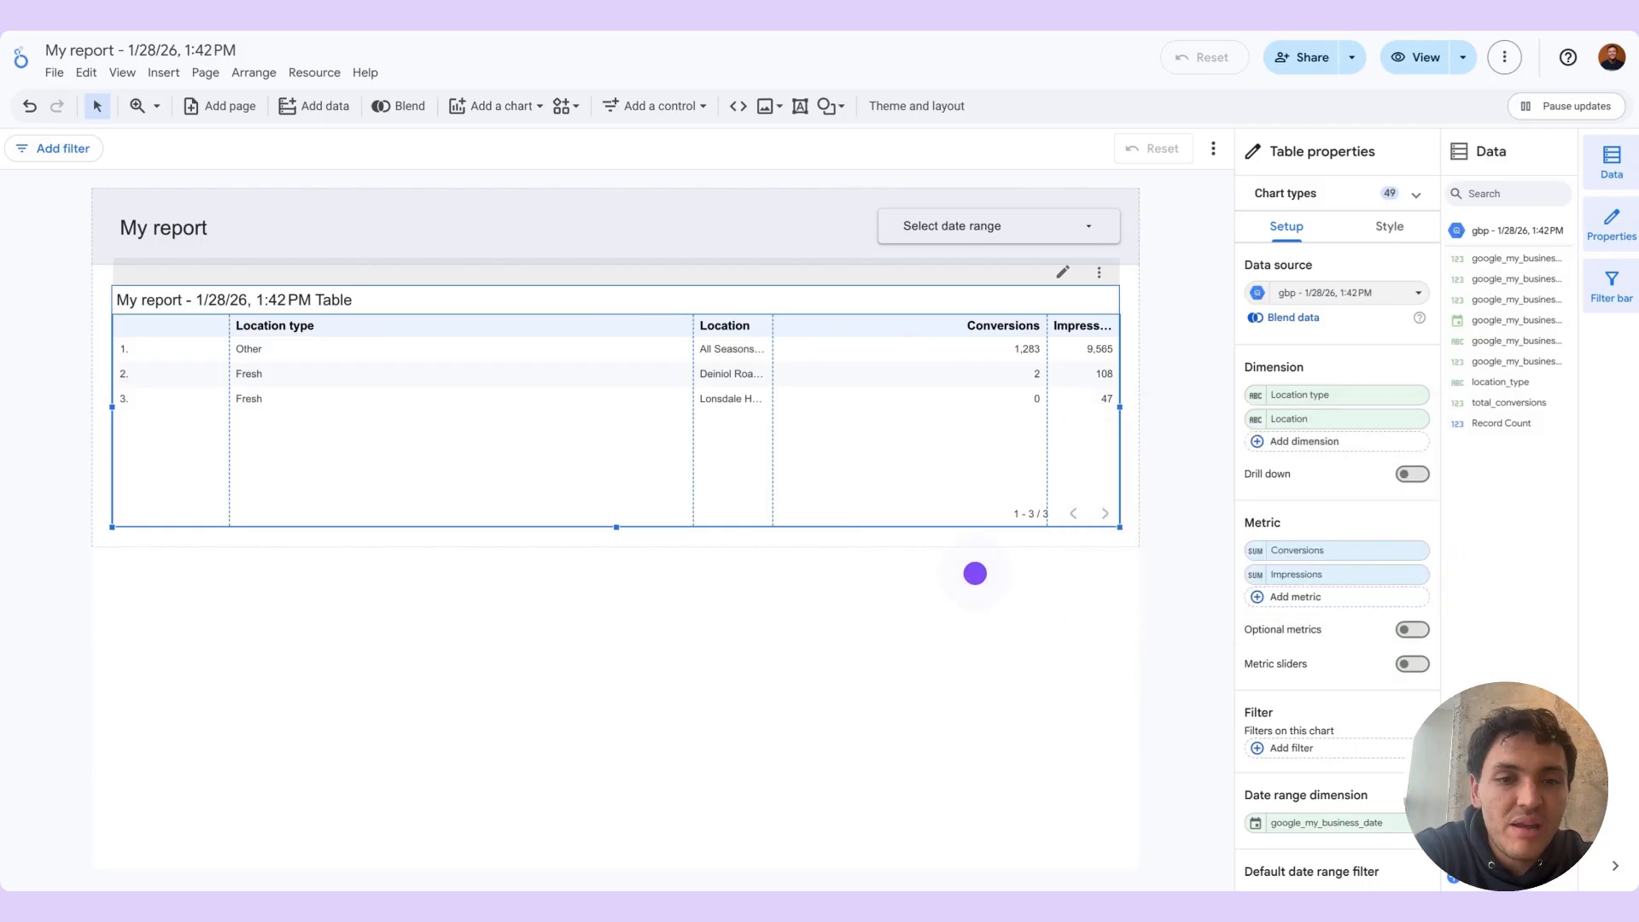